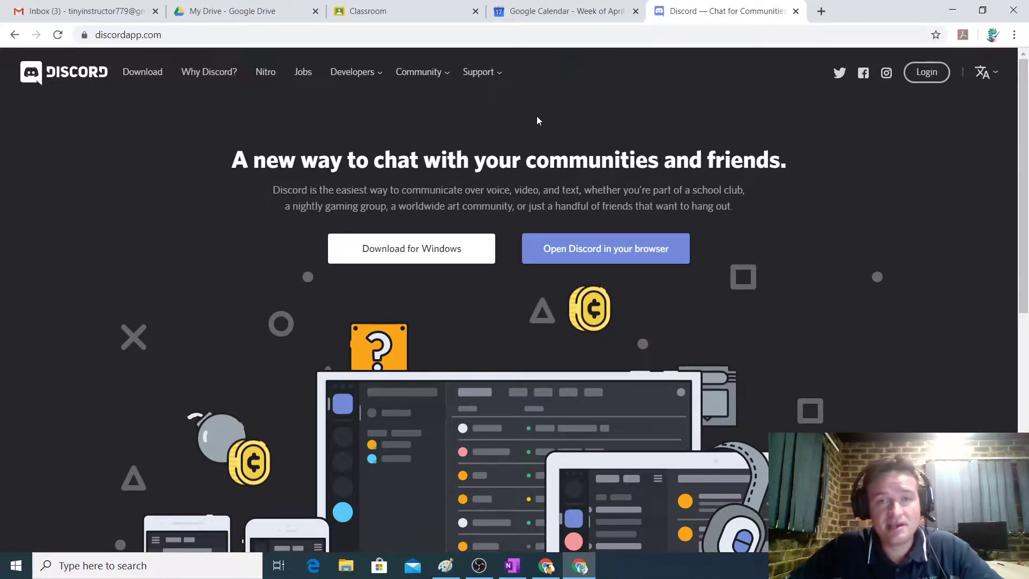
# Download the Discord installer for Windows and run DiscordSetup.exe to install and launch the app.
pyautogui.click(396, 250)
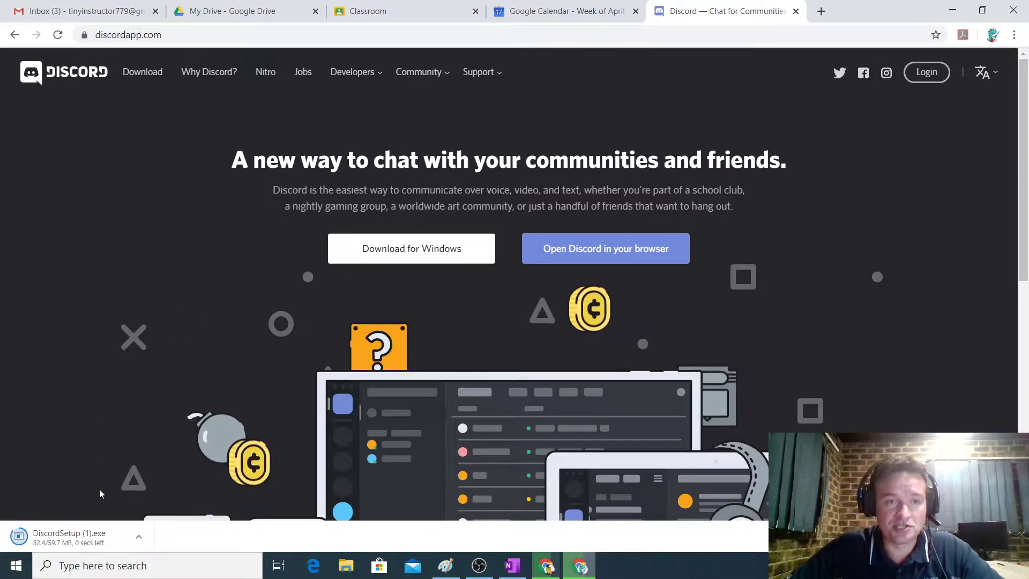
pyautogui.click(78, 538)
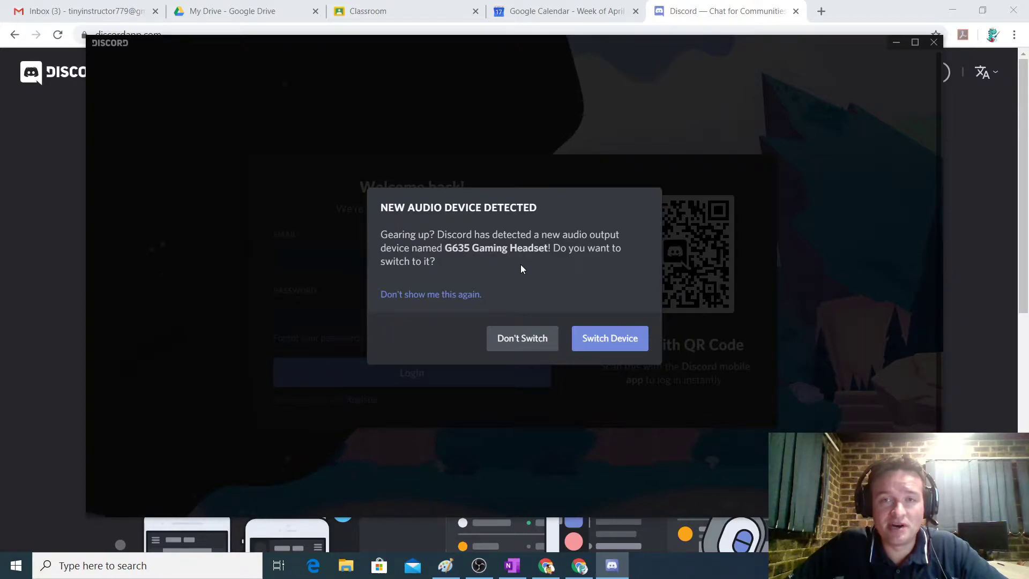
# Switch audio output to the G635 Gaming Headset, then to Realtek audio, and focus the Email field.
pyautogui.click(611, 339)
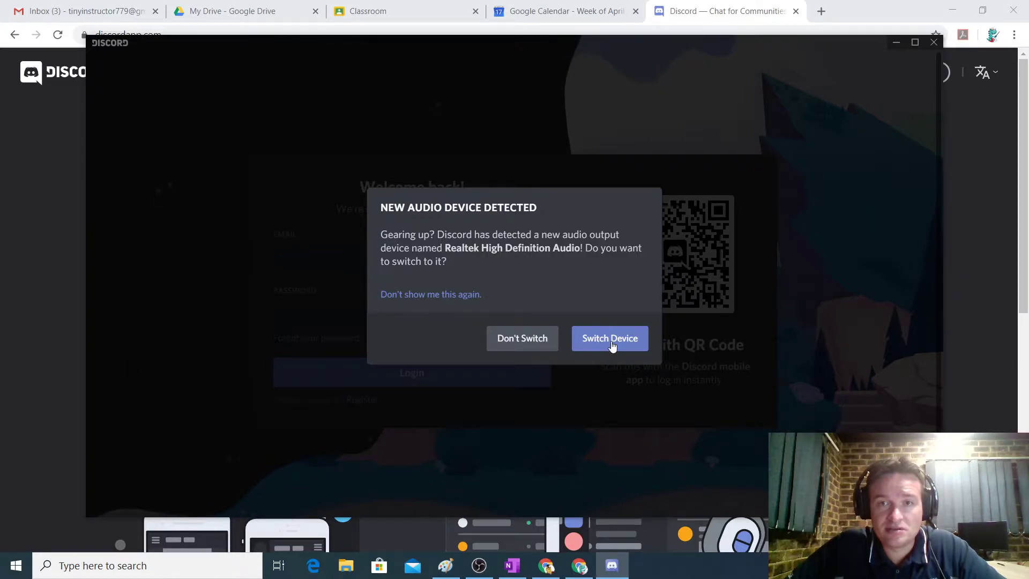
pyautogui.click(611, 338)
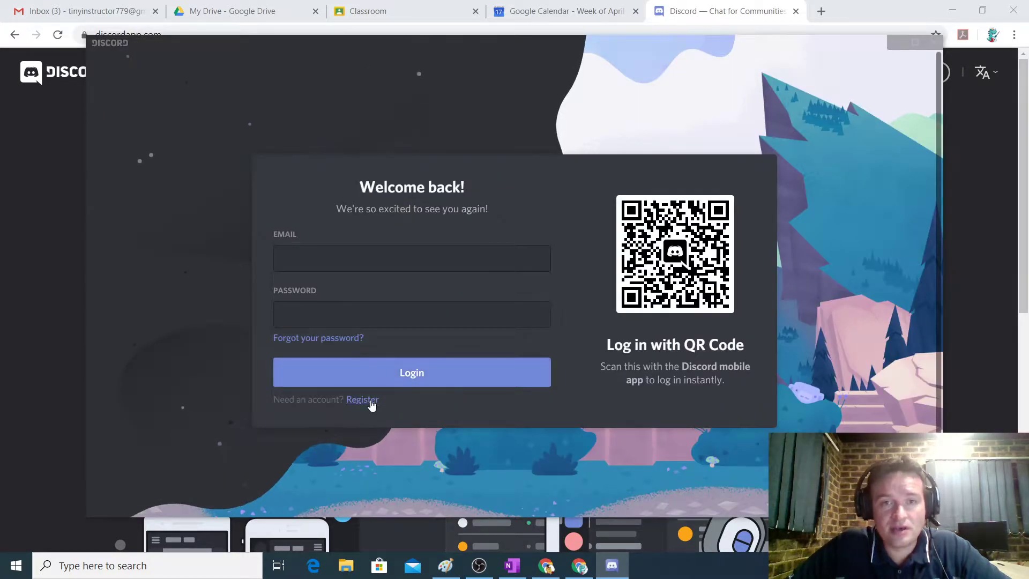
pyautogui.click(350, 270)
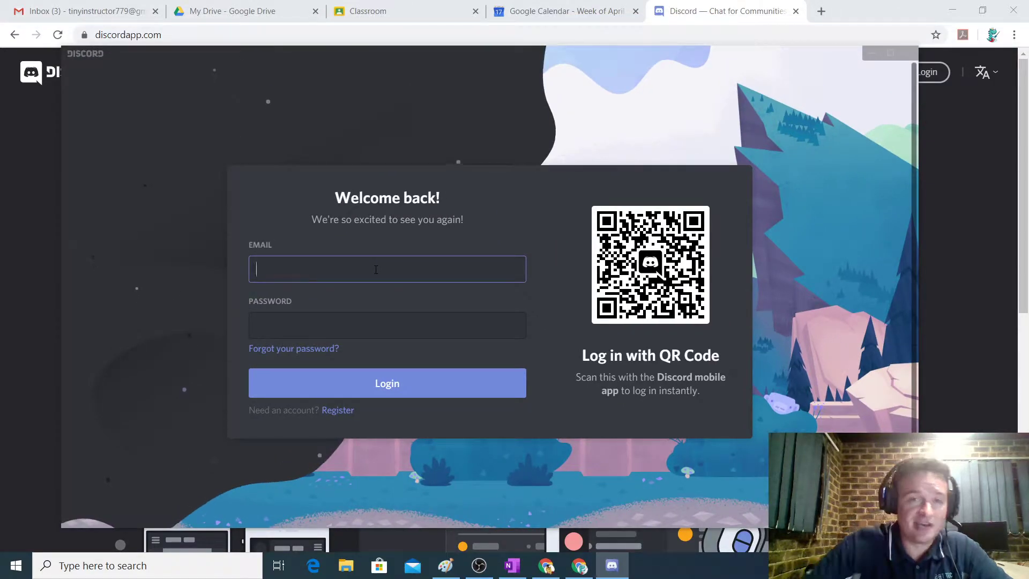
# Switch to registration, enter the account's username and password, correcting the username, and submit.
pyautogui.click(337, 410)
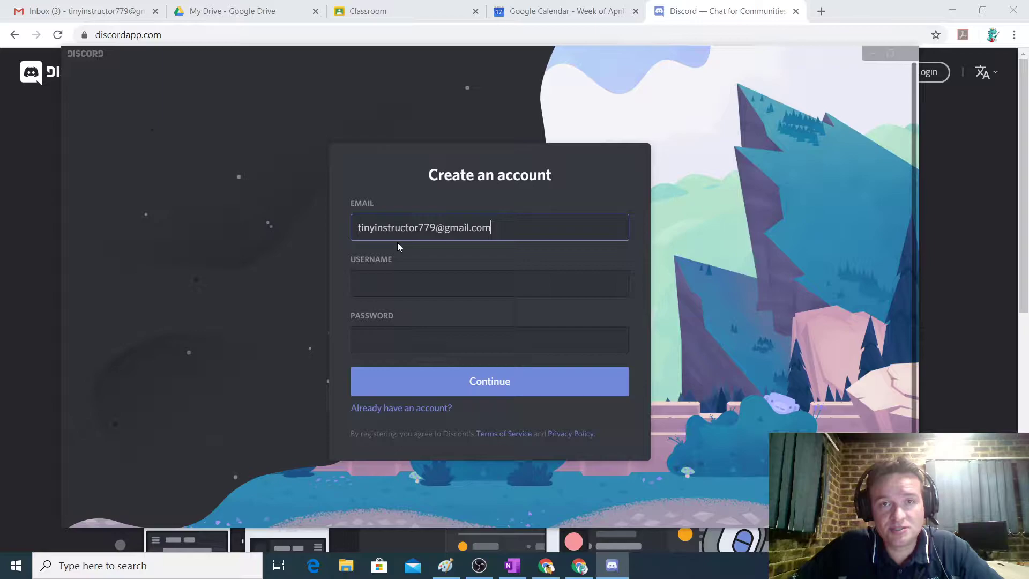
pyautogui.click(518, 287)
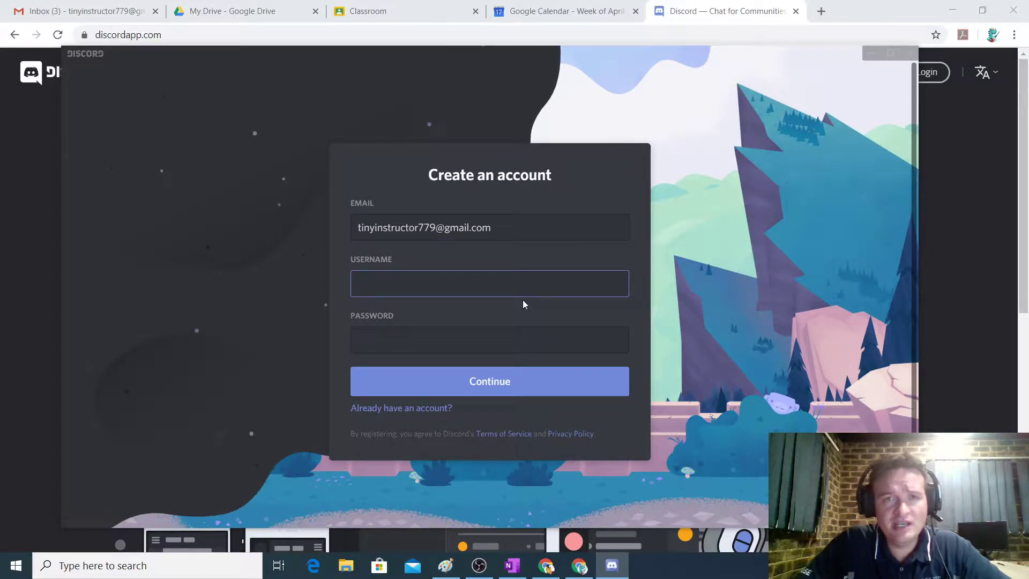
pyautogui.write('Tiny Ins')
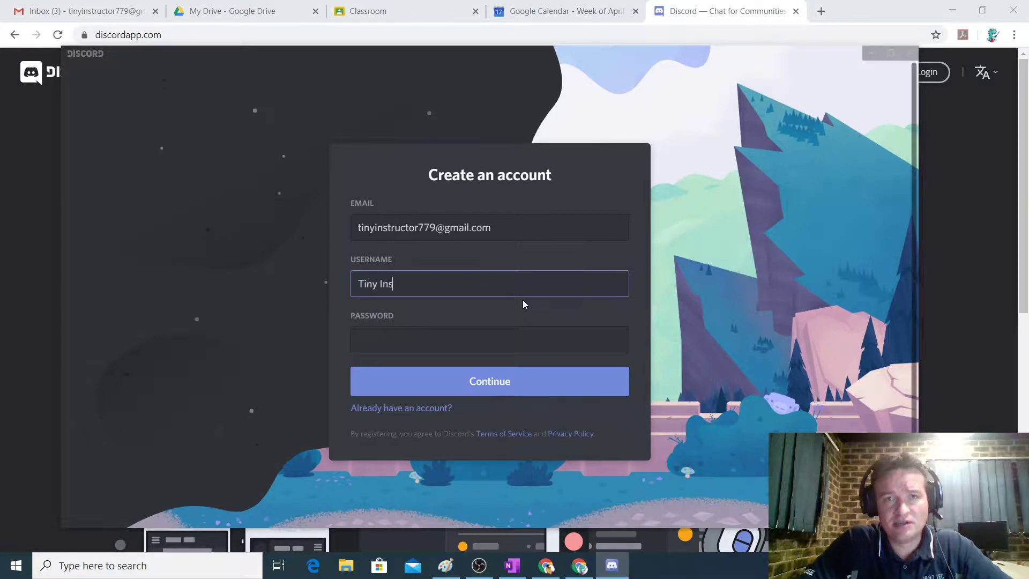
pyautogui.write('tructor 2')
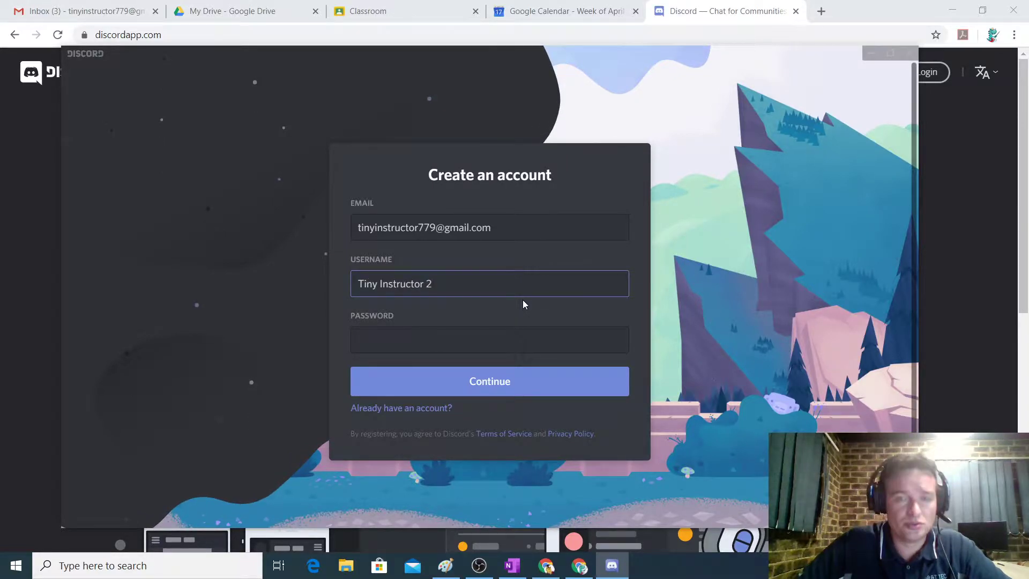
pyautogui.click(428, 340)
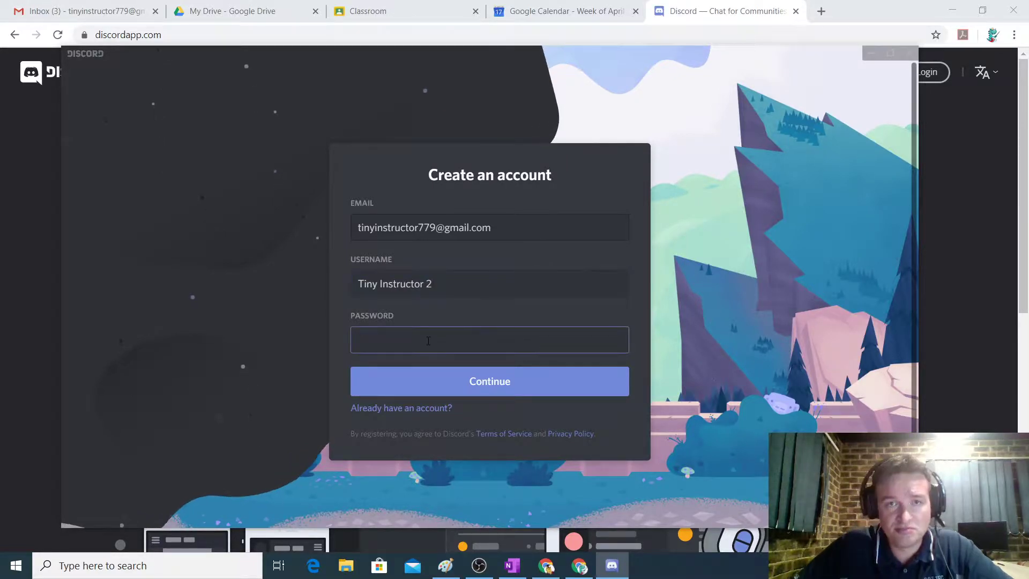
pyautogui.moveTo(432, 283); pyautogui.dragTo(227, 271)
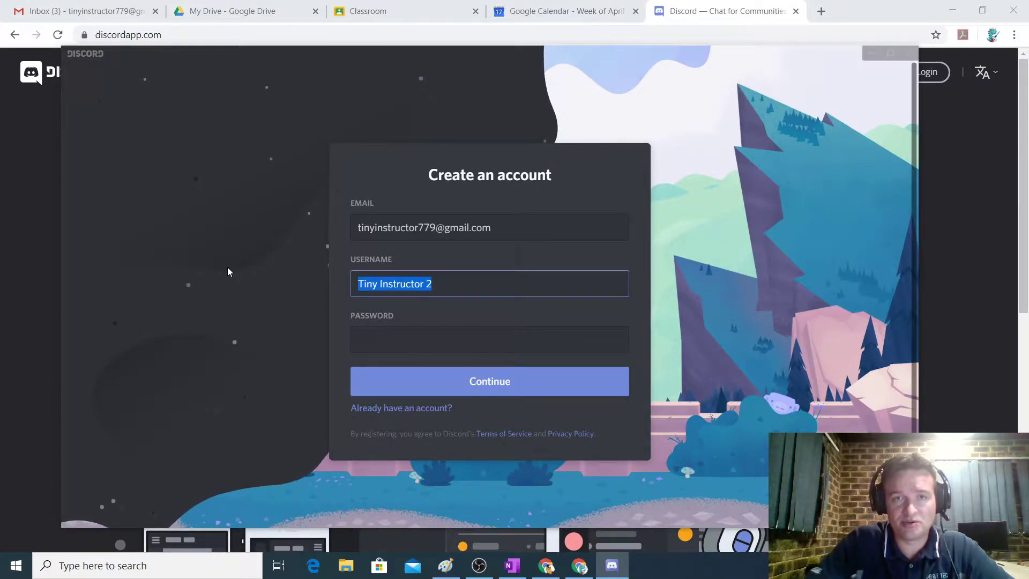
pyautogui.write('Tiny')
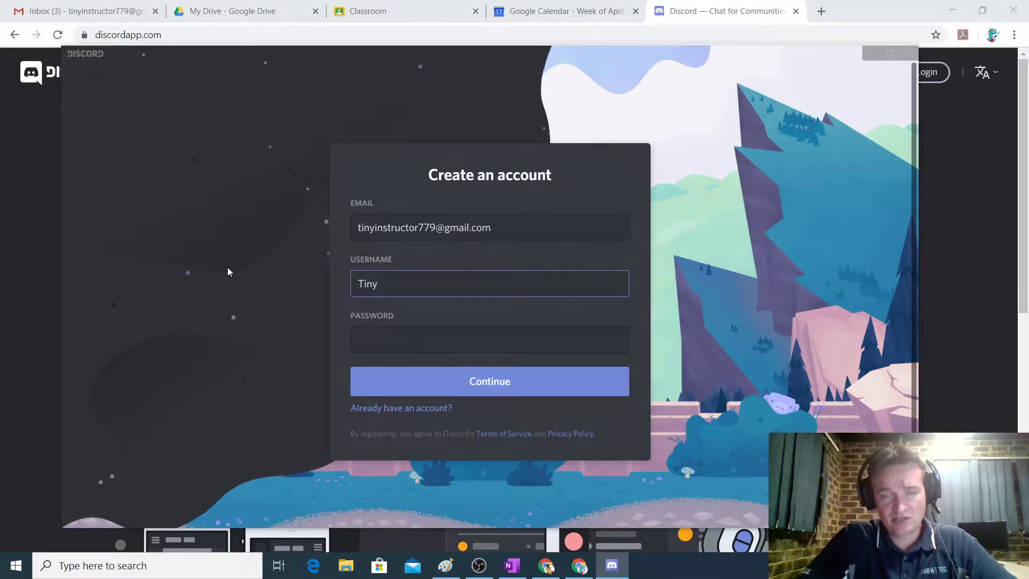
pyautogui.write('Inst')
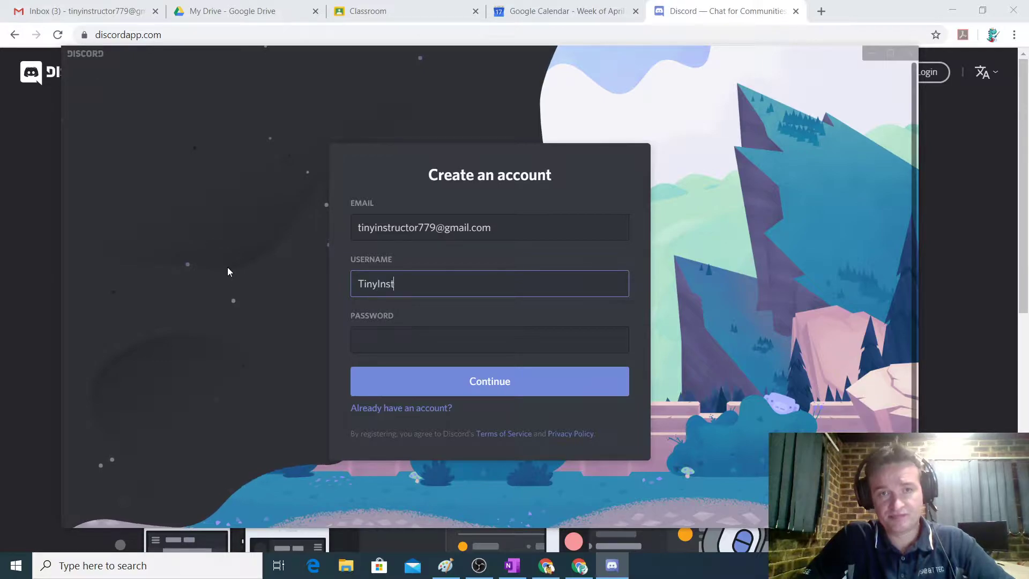
pyautogui.write('ructor2')
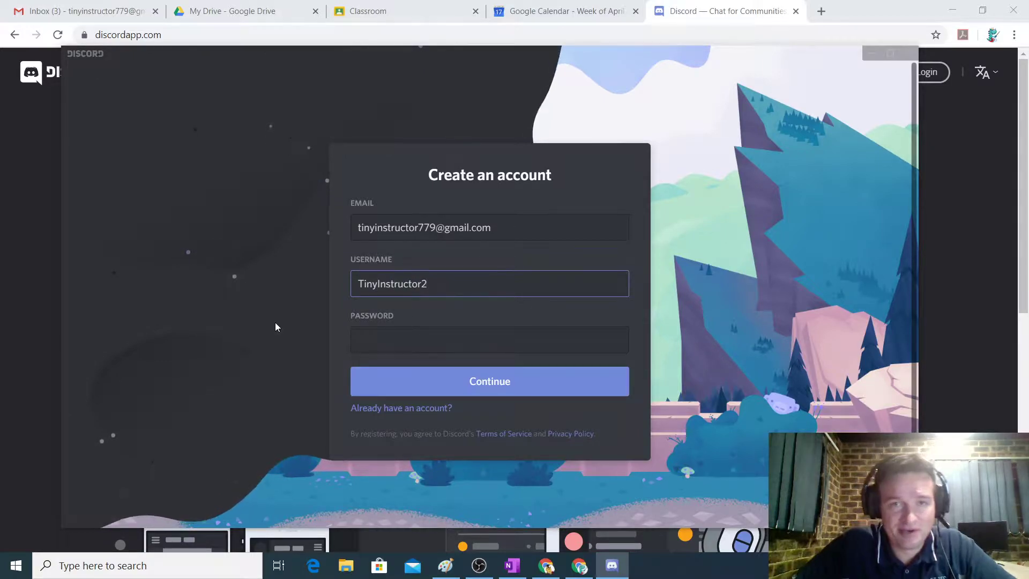
pyautogui.click(400, 347)
pyautogui.write('******')
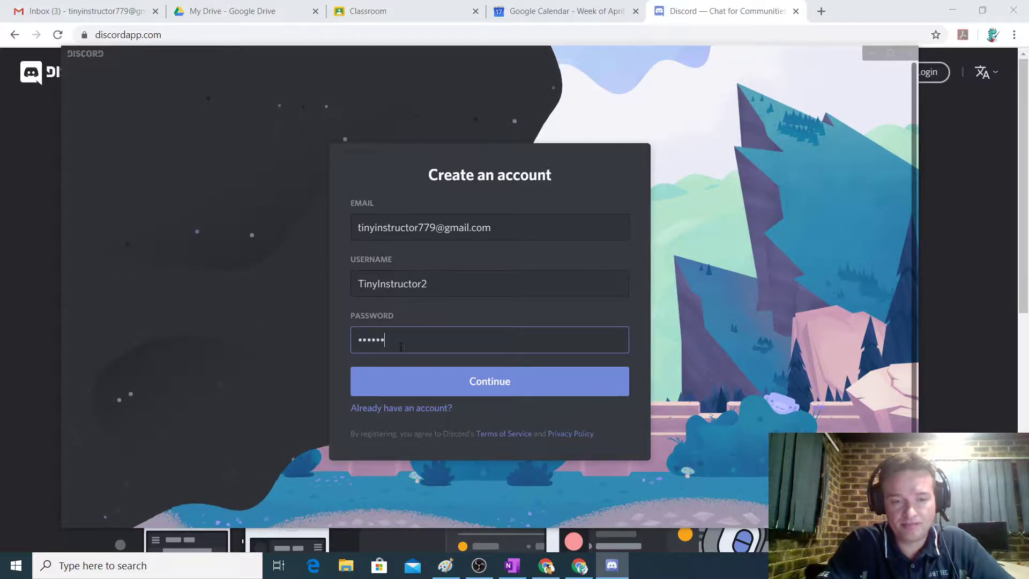
pyautogui.write('******')
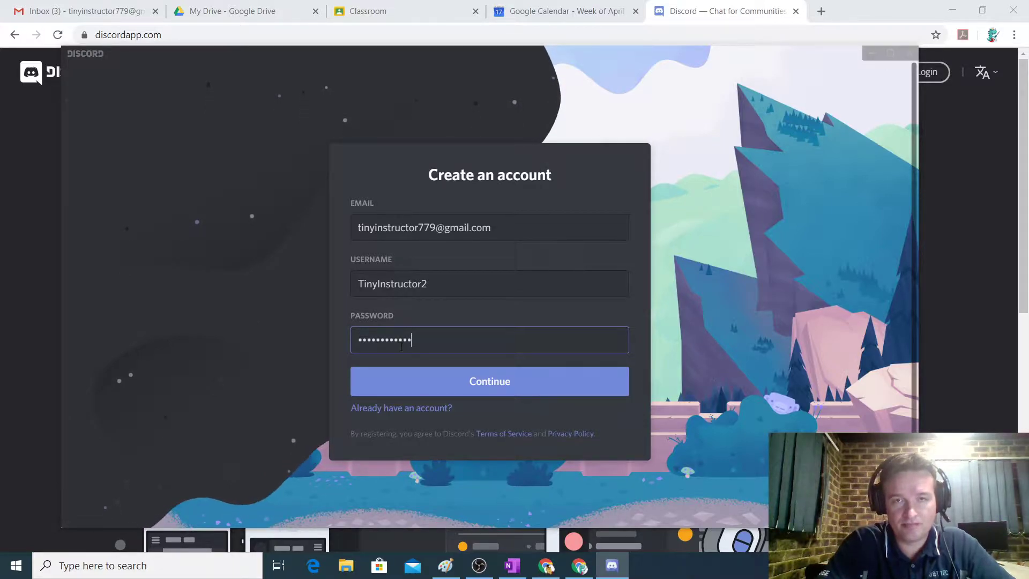
pyautogui.click(498, 386)
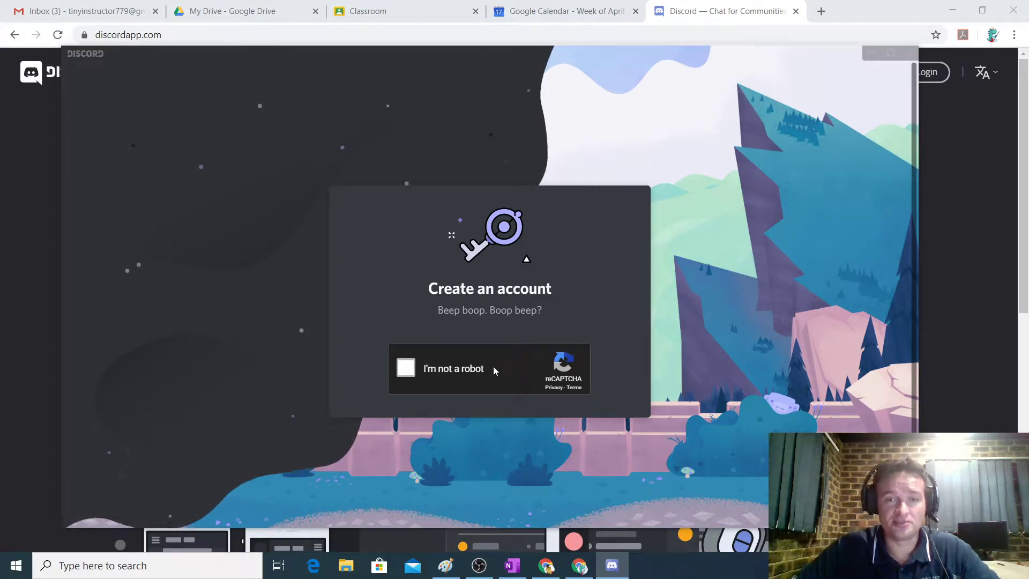
# Tick I'm not a robot, select every bicycle tile including replacements, and verify.
pyautogui.click(405, 370)
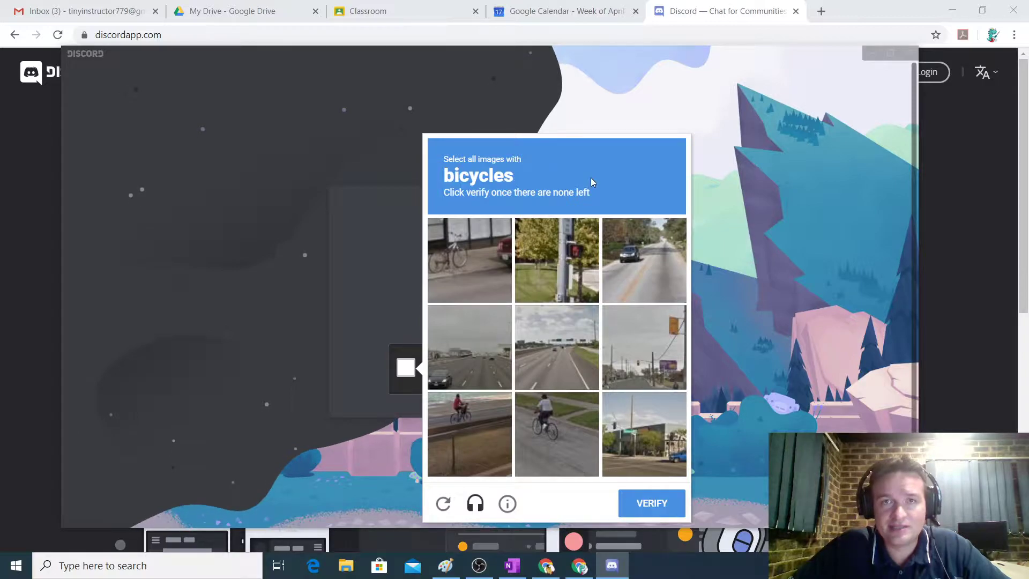
pyautogui.click(472, 249)
pyautogui.click(480, 416)
pyautogui.click(554, 431)
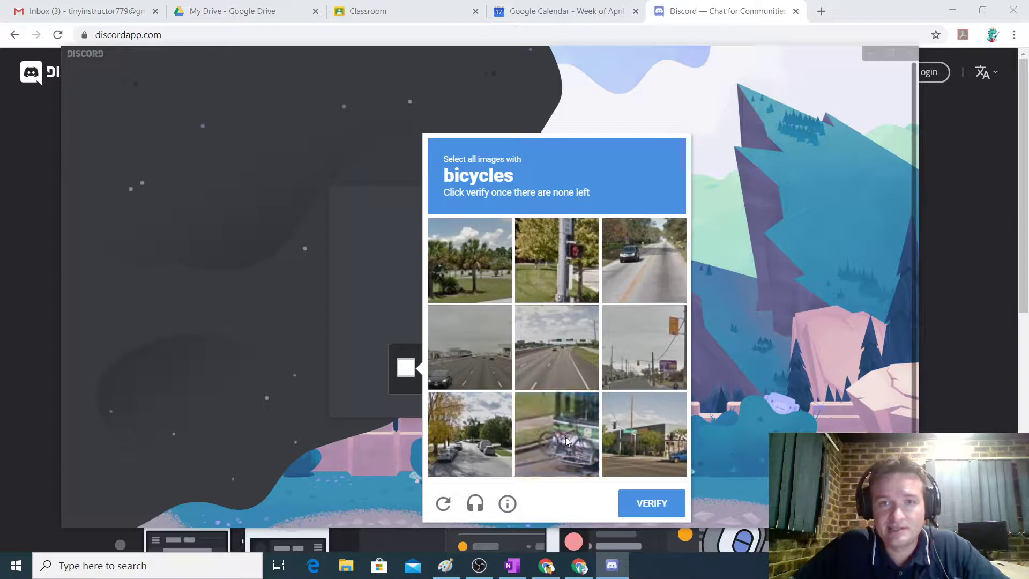
pyautogui.click(566, 432)
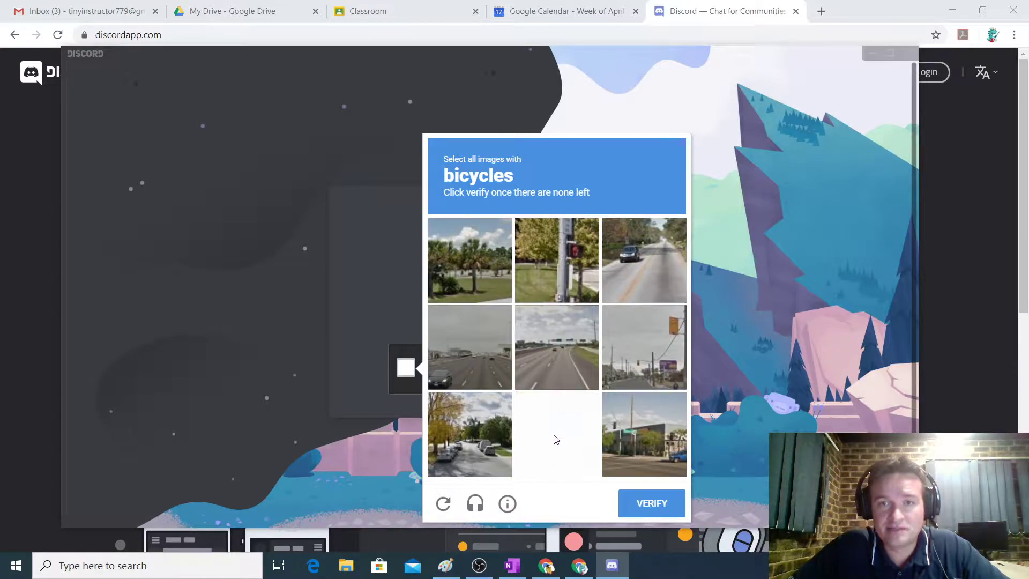
pyautogui.click(562, 429)
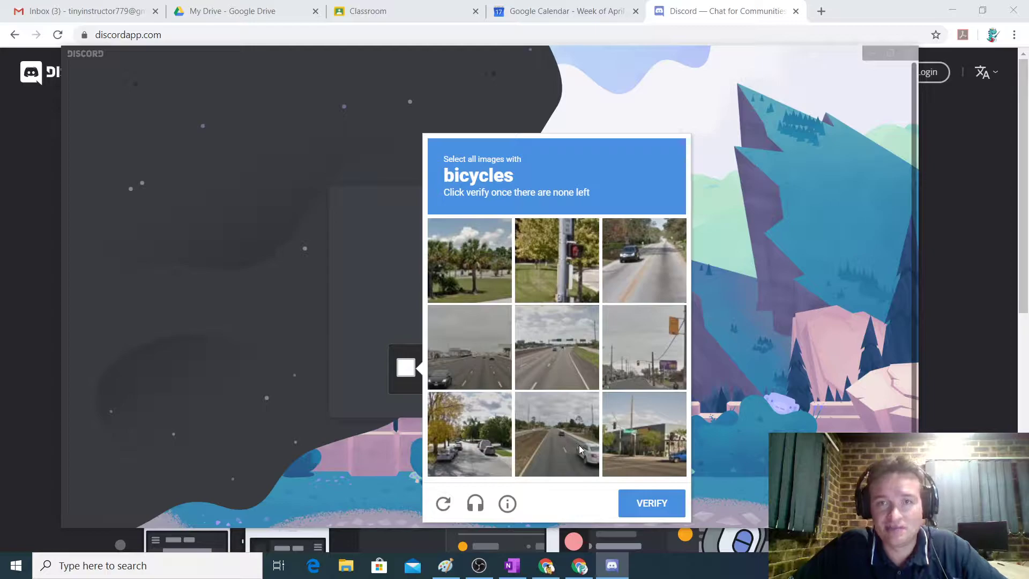
pyautogui.click(664, 508)
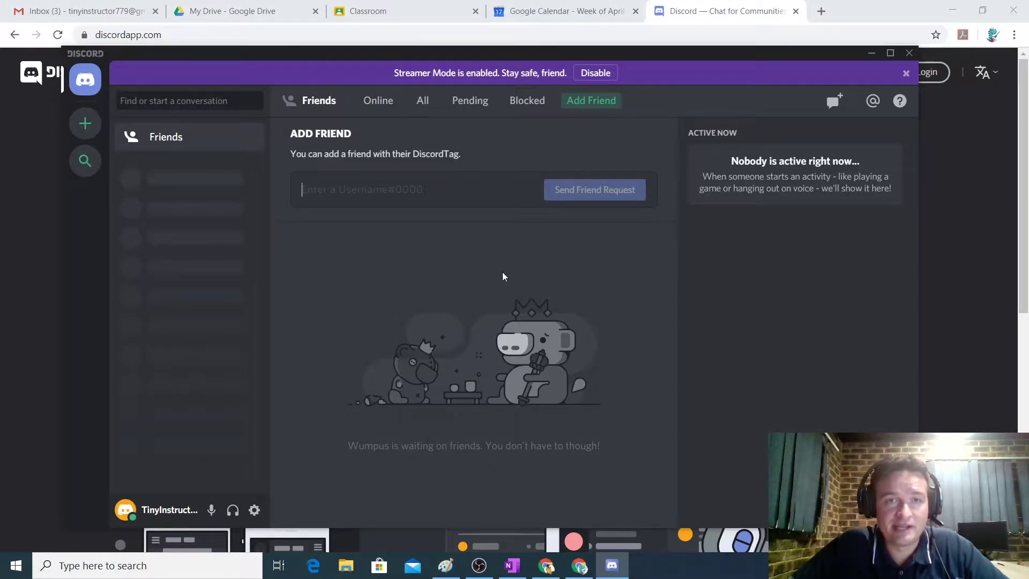
# Switch to the Gmail inbox showing the 'Verify Email Address for Discord' message.
pyautogui.click(75, 14)
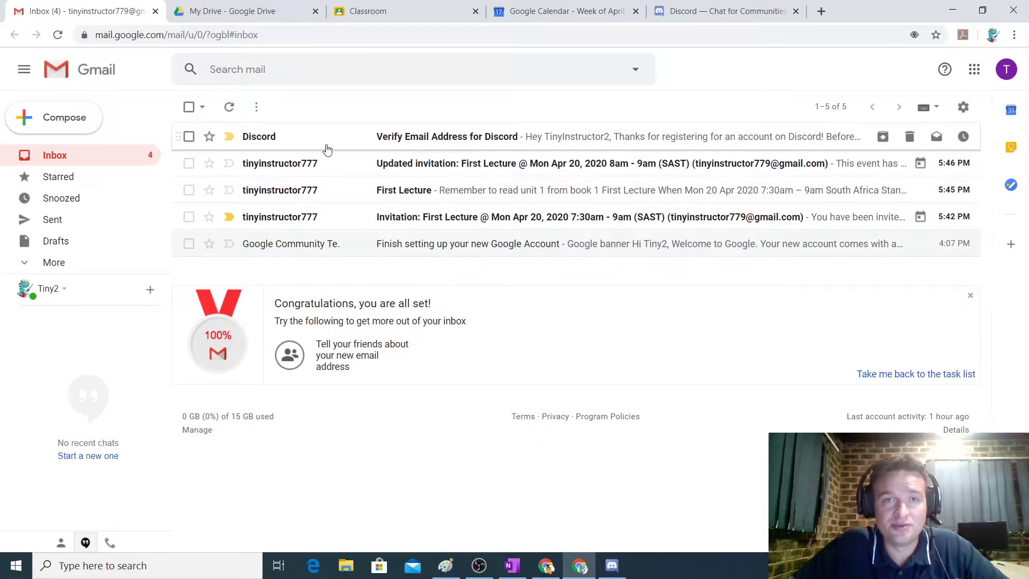
# Open the Discord verification email and follow its Verify Email link.
pyautogui.click(370, 141)
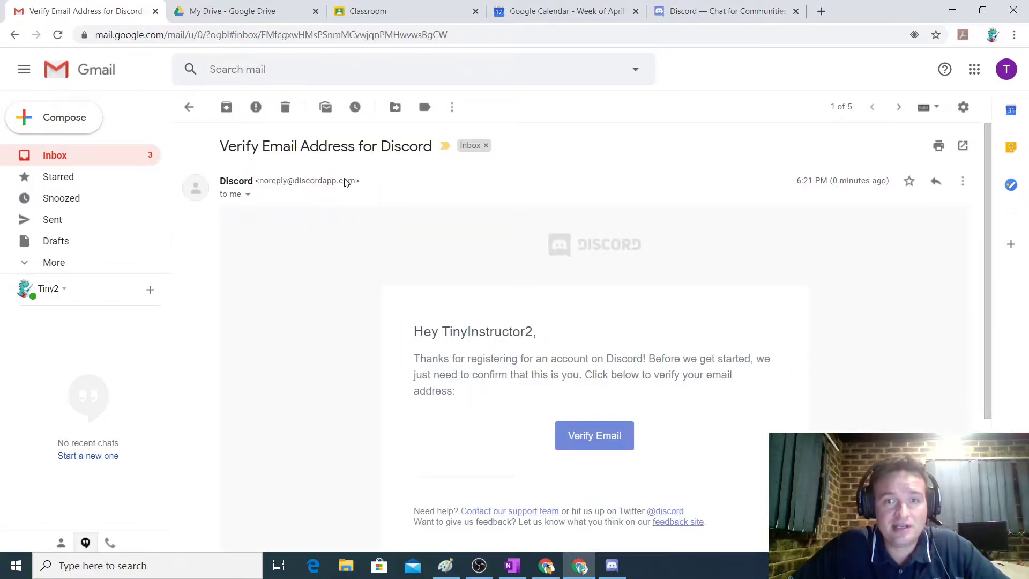
pyautogui.click(598, 438)
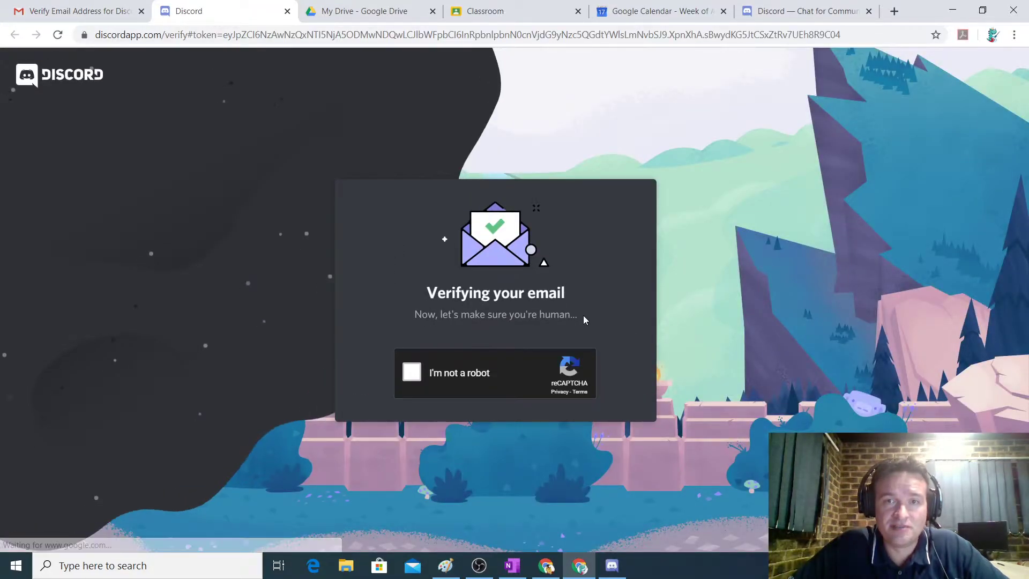
# Pass the bus image check to verify the email, then close the verification page.
pyautogui.click(414, 375)
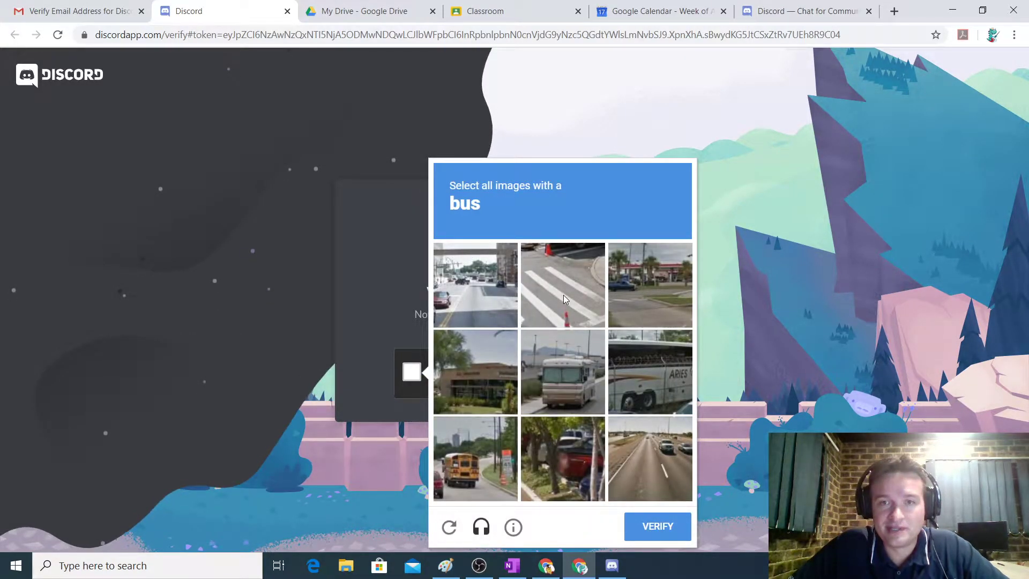
pyautogui.click(565, 387)
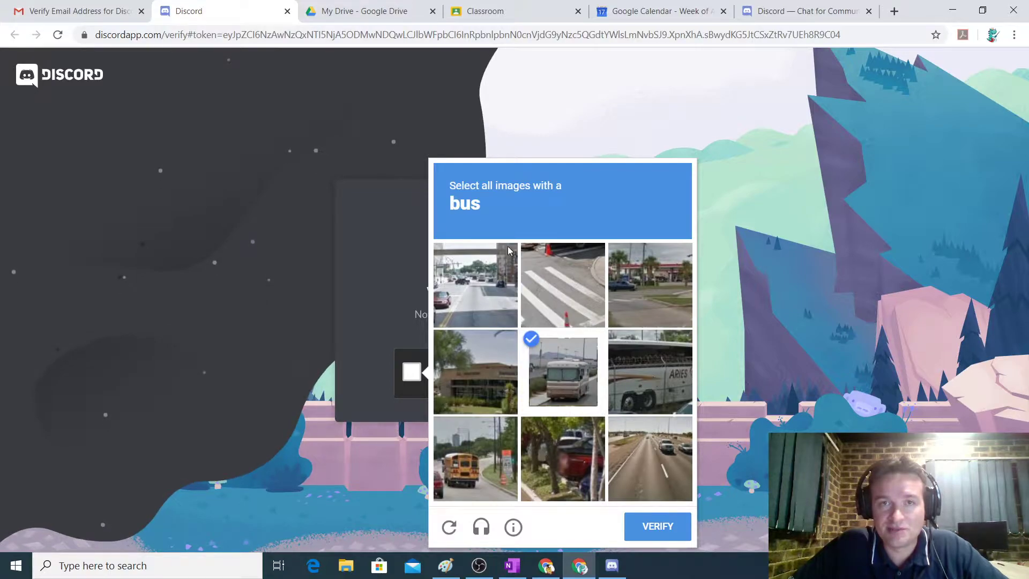
pyautogui.click(635, 373)
pyautogui.click(481, 451)
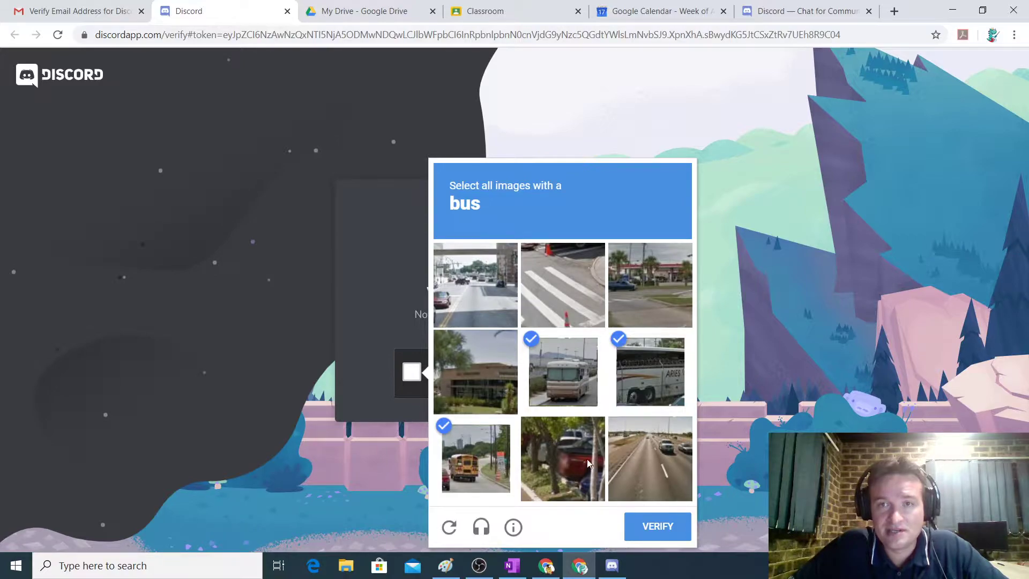
pyautogui.click(659, 527)
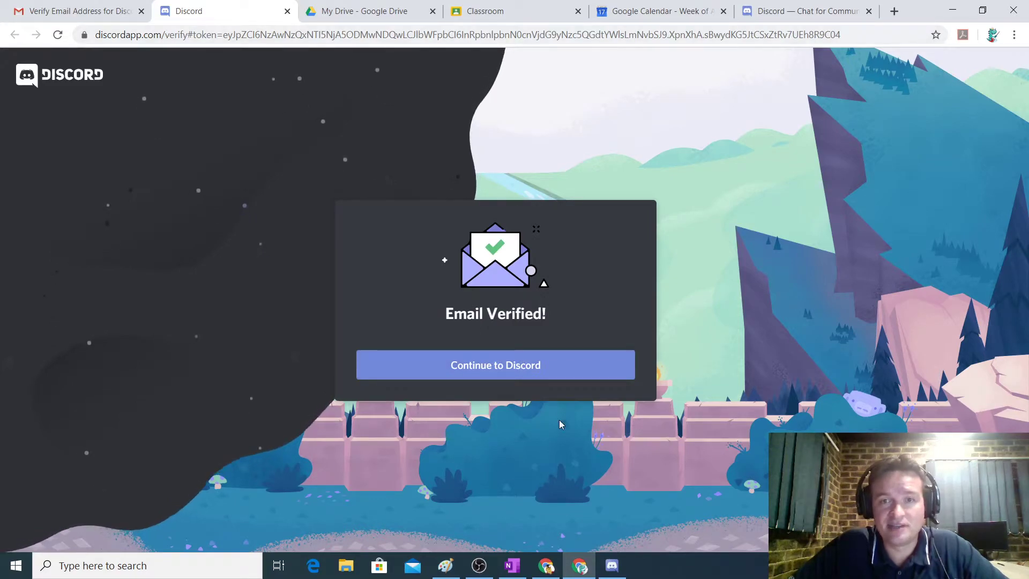
pyautogui.click(287, 11)
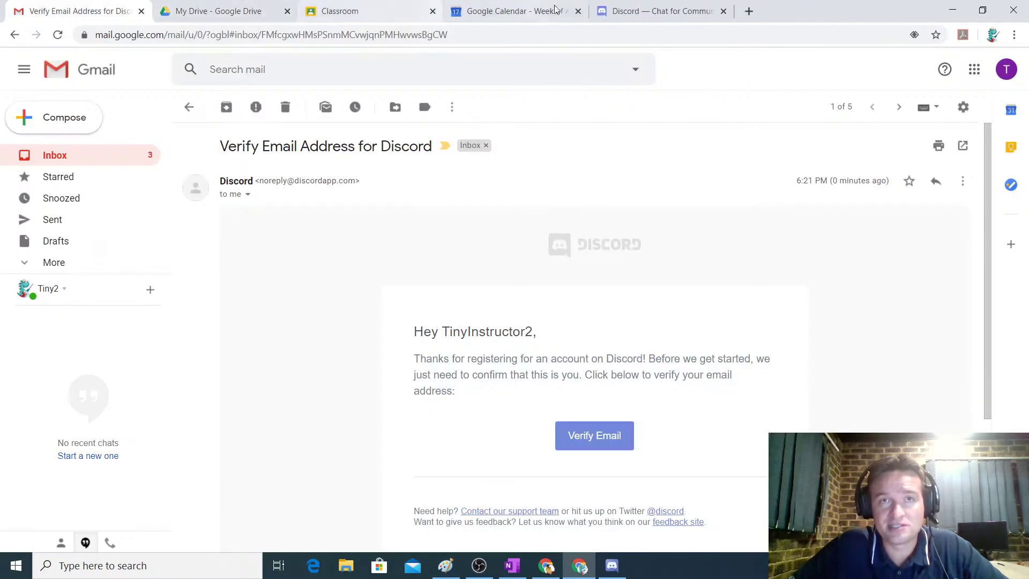
# Return to the Discord desktop app, dismiss the Streamer Mode notice, and start adding a server.
pyautogui.click(722, 11)
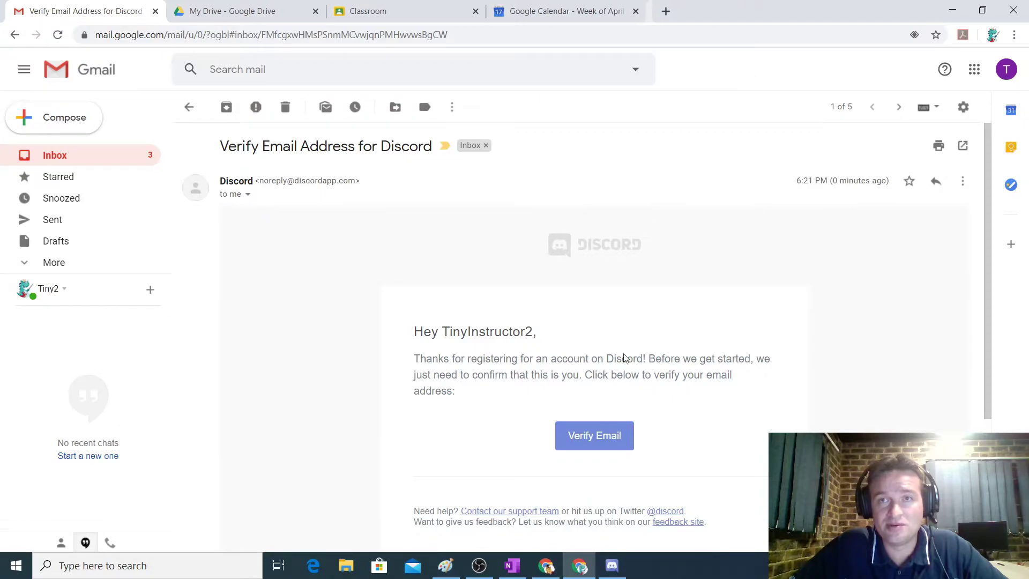
pyautogui.click(611, 565)
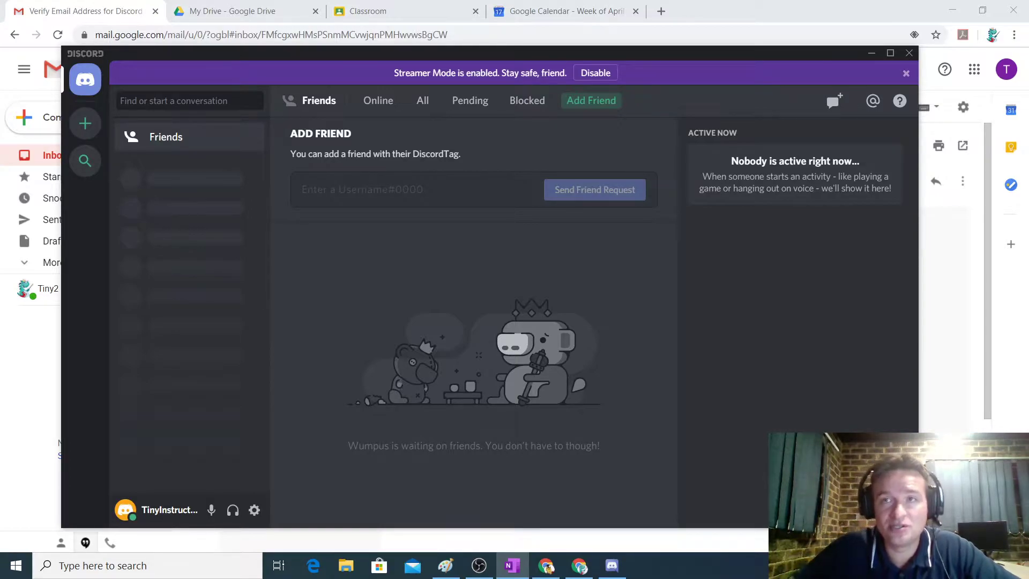
pyautogui.click(905, 74)
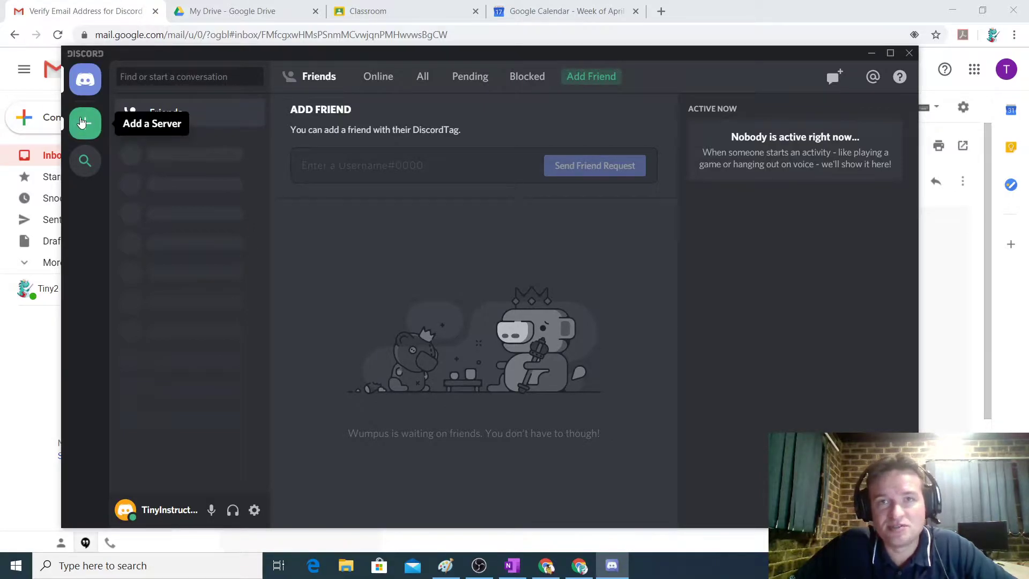
pyautogui.click(83, 125)
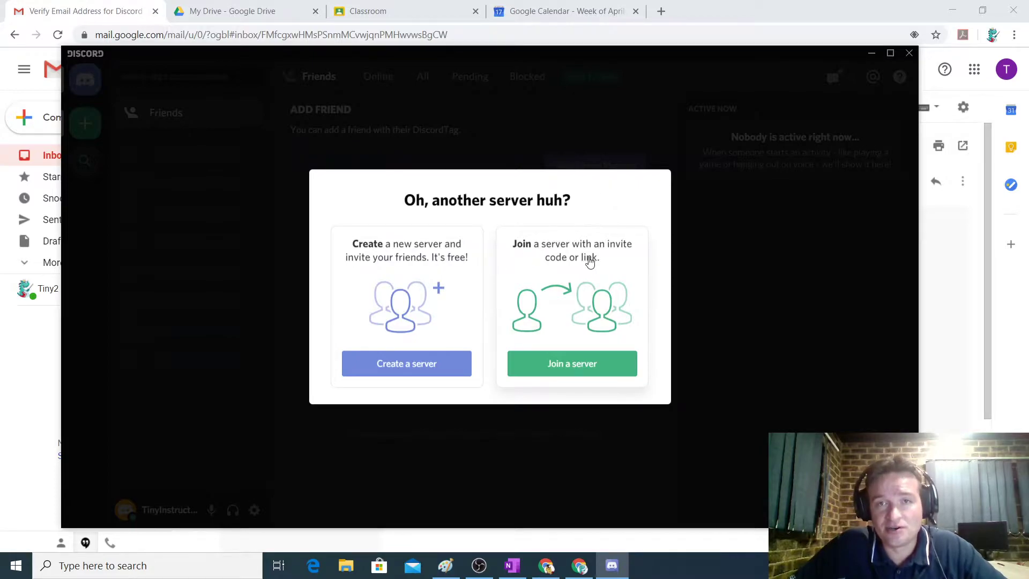
# Create a server named 'Tiny Instructor 2 teach IT', fixing the mistyped ending of the name.
pyautogui.click(396, 367)
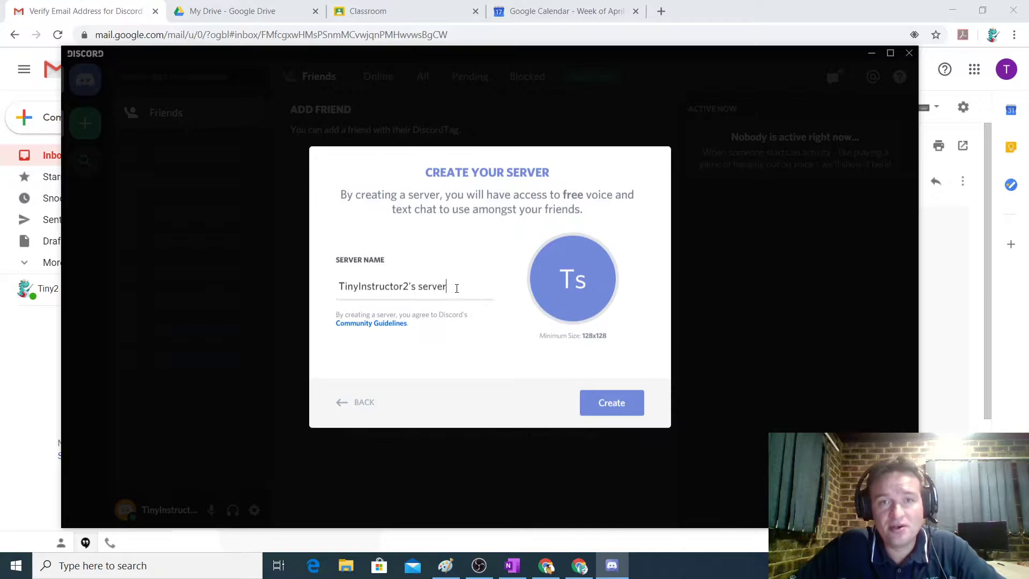
pyautogui.moveTo(457, 288); pyautogui.dragTo(324, 303)
pyautogui.write('Tiny Instructor 2')
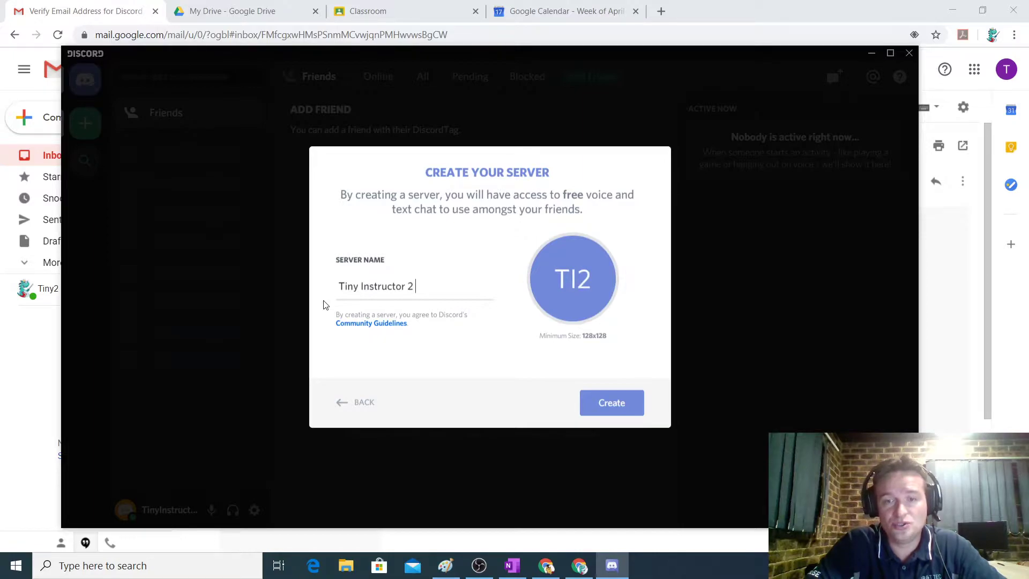
pyautogui.write(' teach')
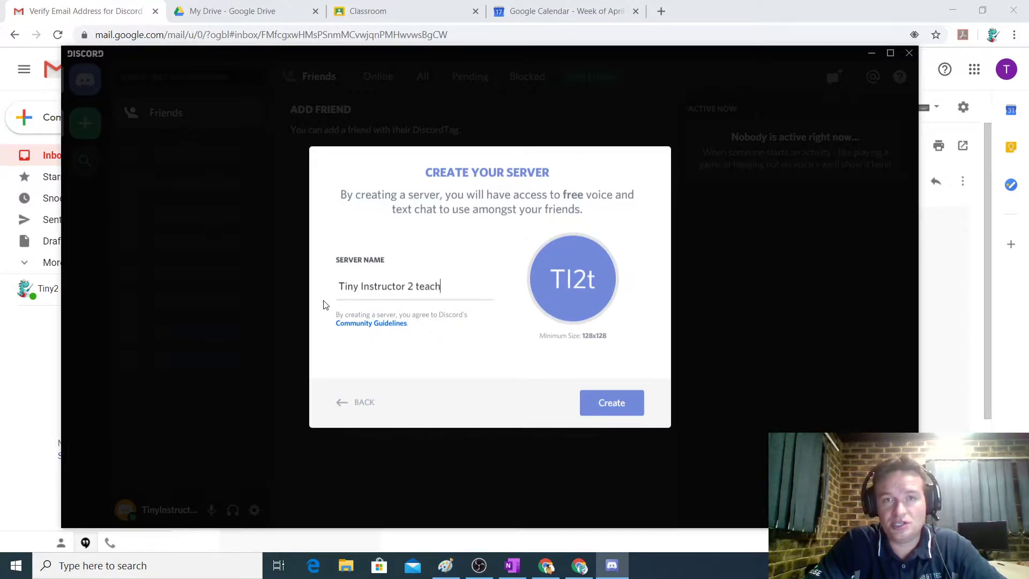
pyautogui.write(' Ed')
pyautogui.press('BackSpace')
pyautogui.press('BackSpace')
pyautogui.write('IT')
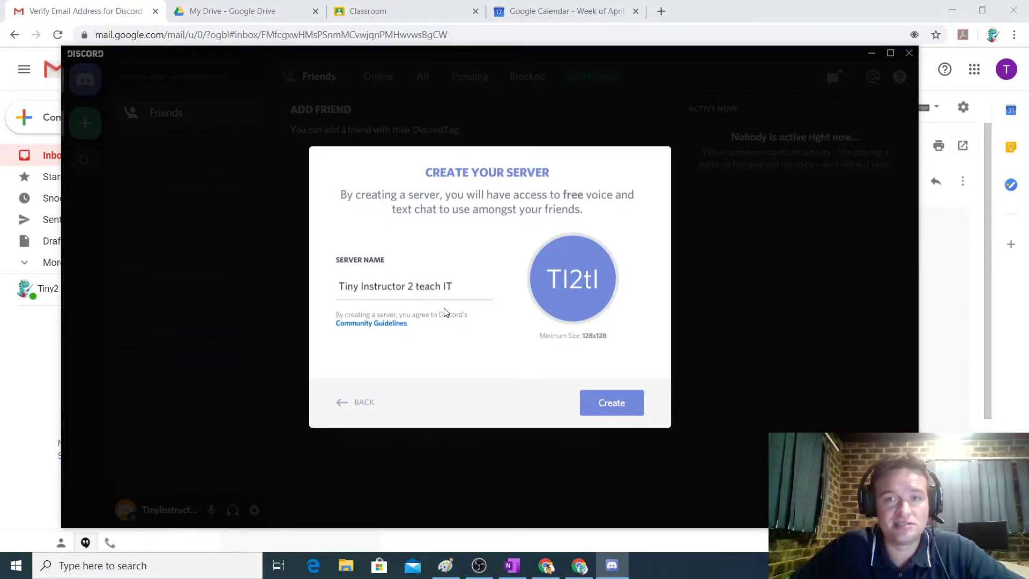
pyautogui.click(623, 406)
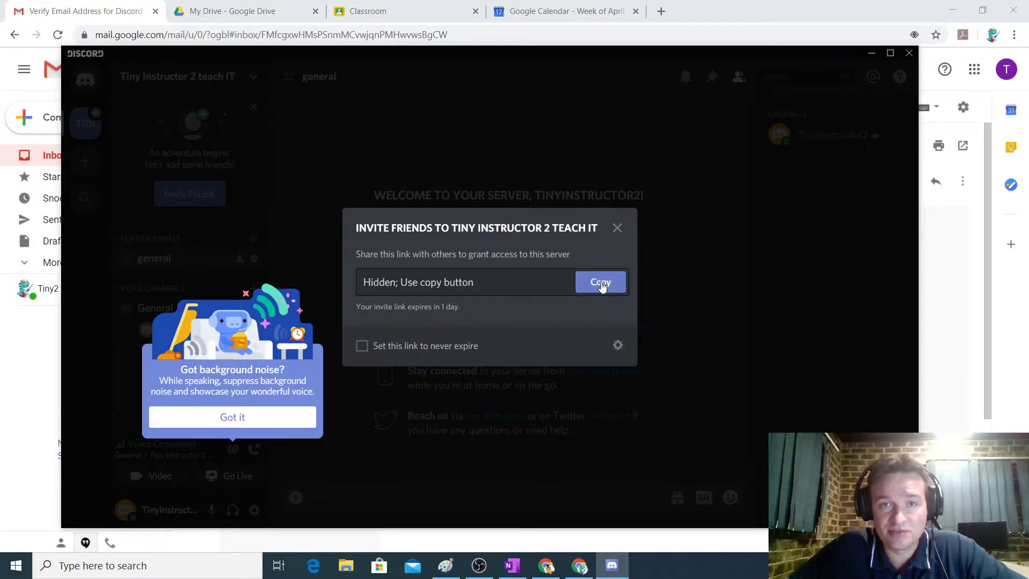
# Set the server invite link to never expire, copy it, and return to Gmail.
pyautogui.click(362, 346)
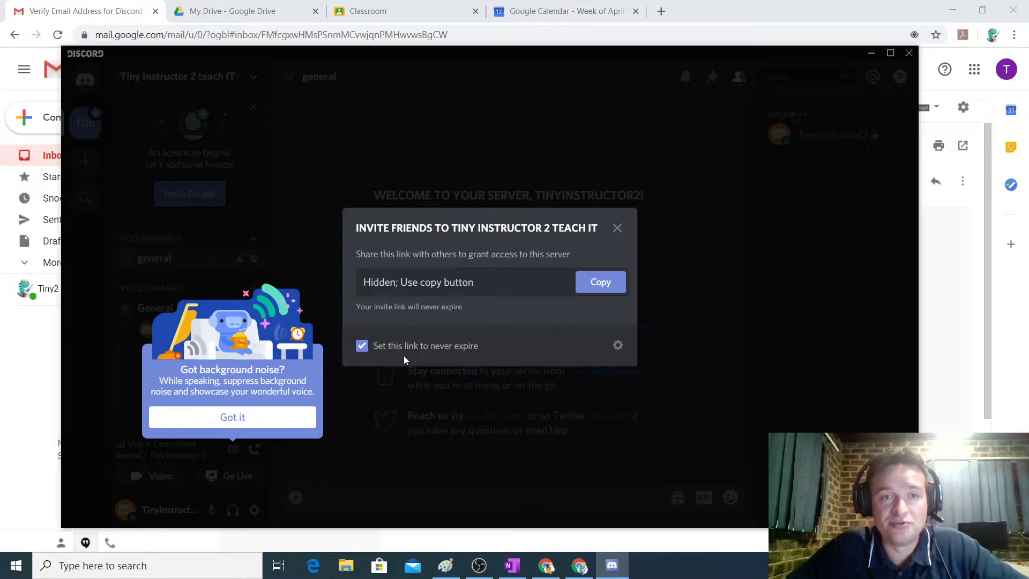
pyautogui.click(600, 282)
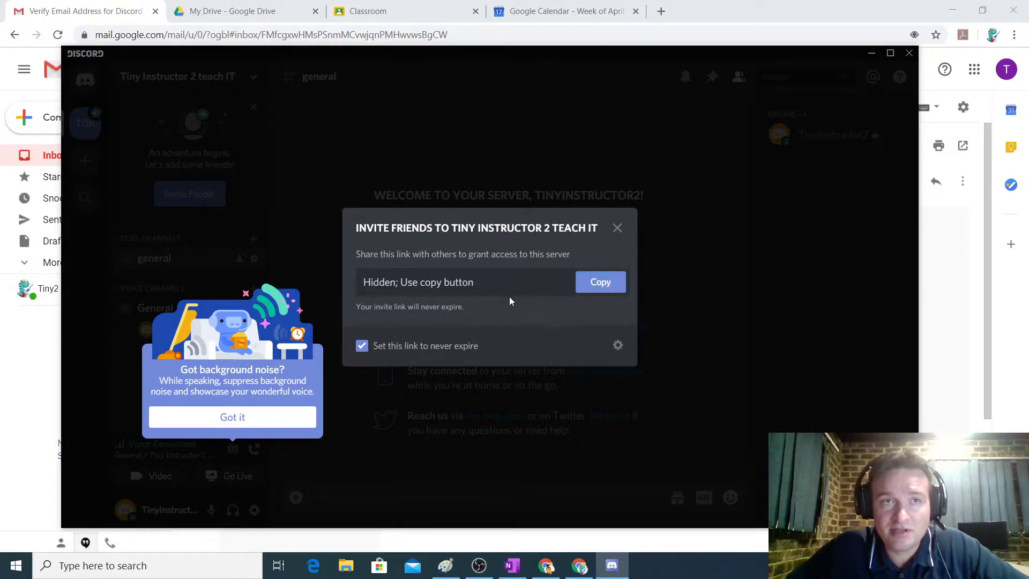
pyautogui.click(98, 11)
# Start a new Gmail email addressed to the three students and the other instructor.
pyautogui.click(70, 118)
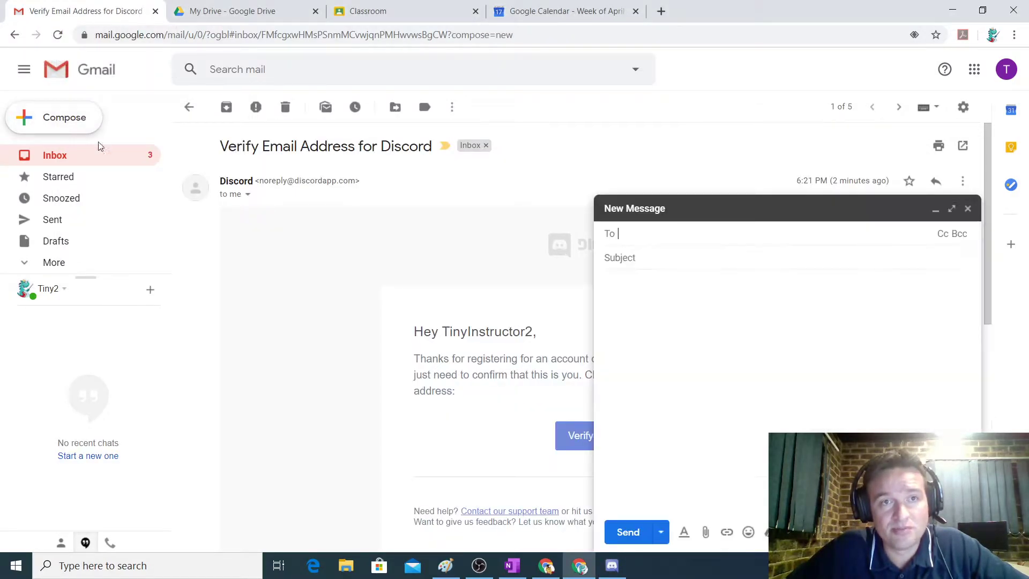
pyautogui.write('student')
pyautogui.press('Return')
pyautogui.write('studen')
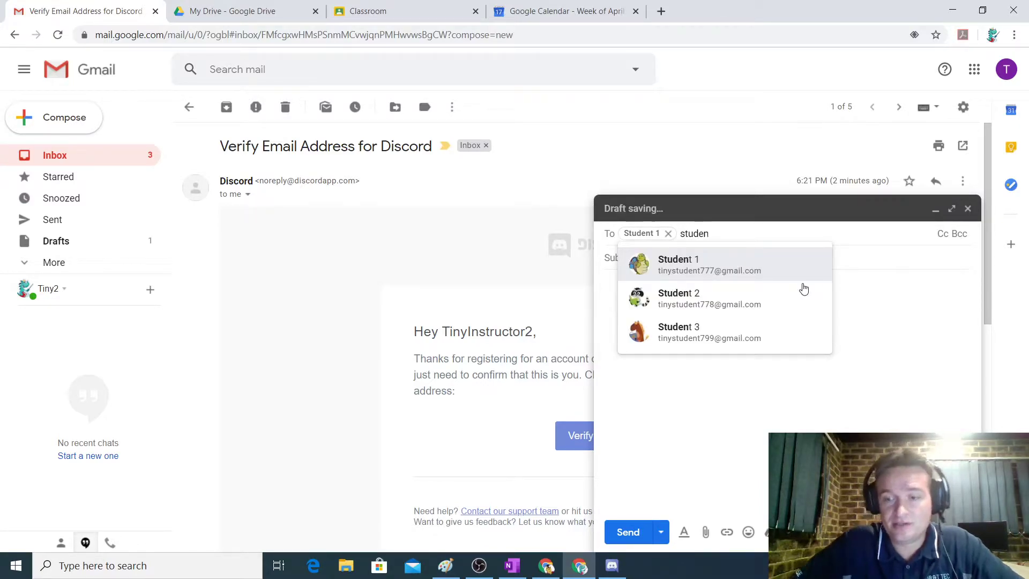
pyautogui.click(804, 289)
pyautogui.write('stu')
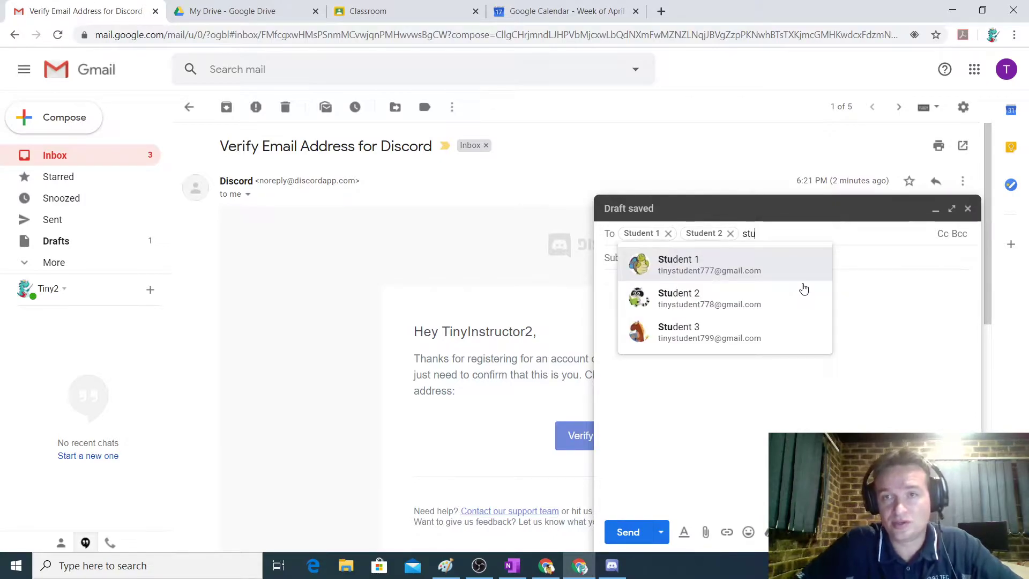
pyautogui.press('Down')
pyautogui.press('Down')
pyautogui.press('Return')
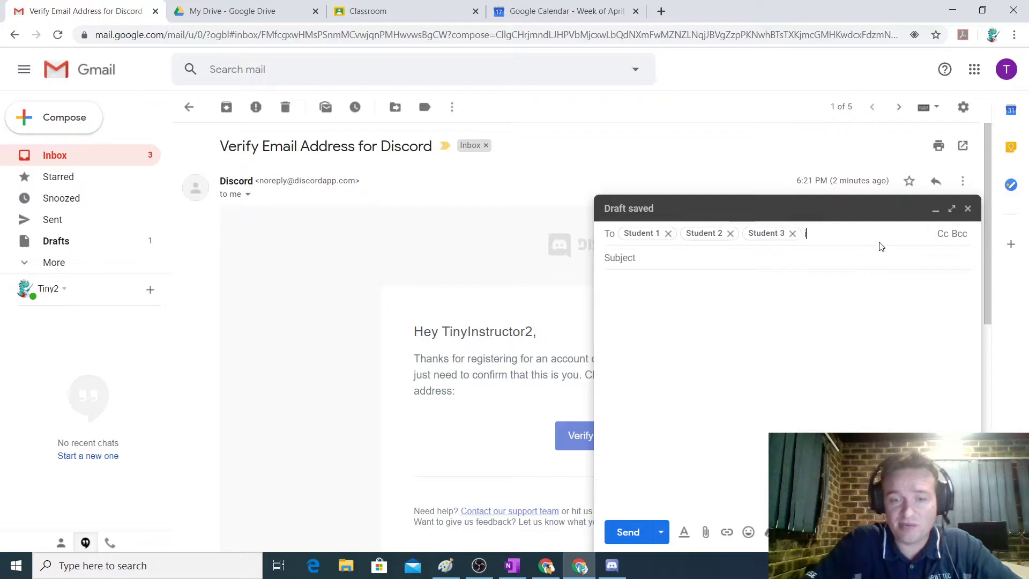
pyautogui.write('tiny')
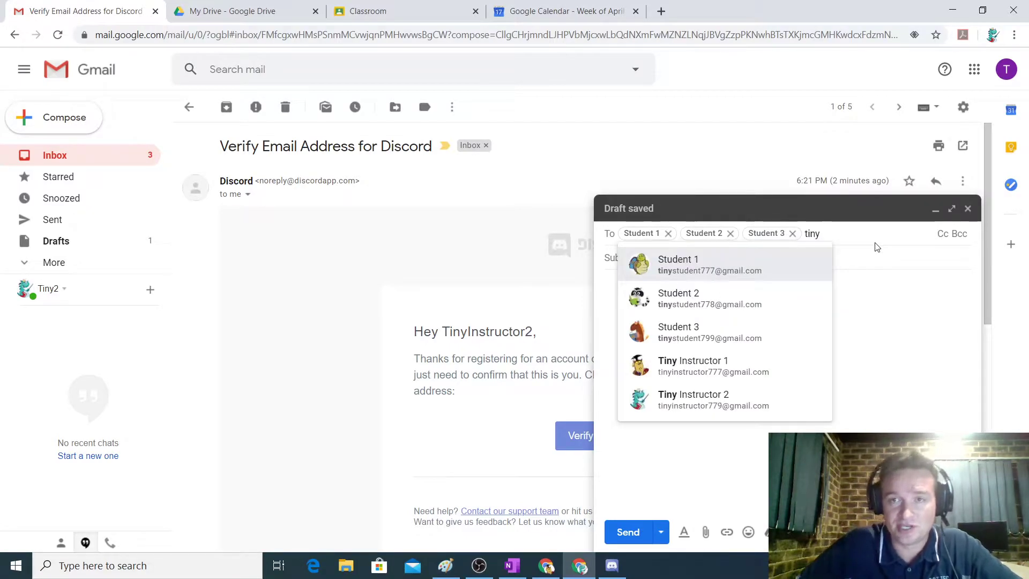
pyautogui.click(718, 365)
# Give it the subject 'Join my Eduction Channel for IT Courses', paste the invite link, and send it.
pyautogui.write('Join my Eduction Chan')
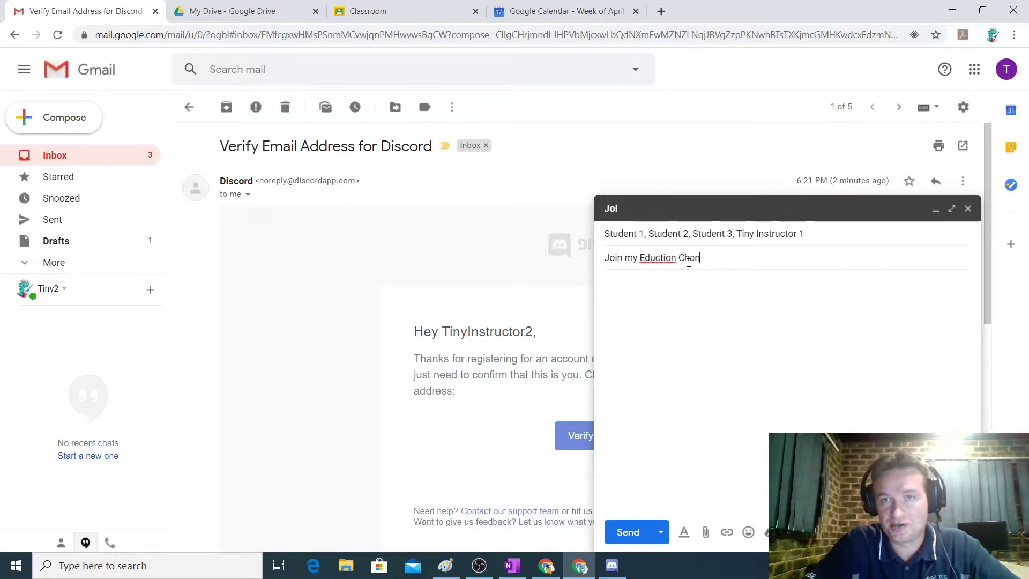
pyautogui.write('nel for IT ')
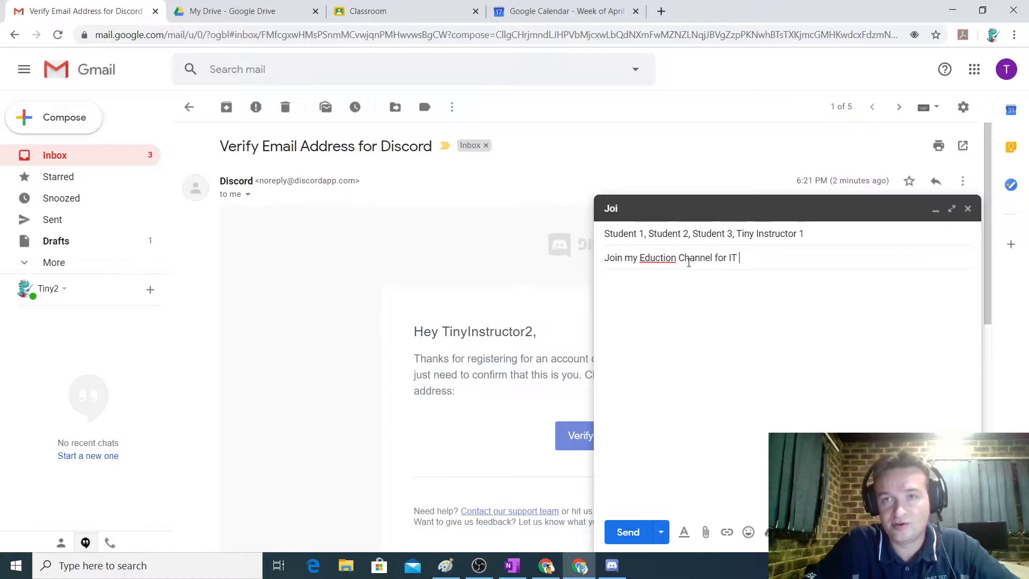
pyautogui.write('Courses')
pyautogui.press('Tab')
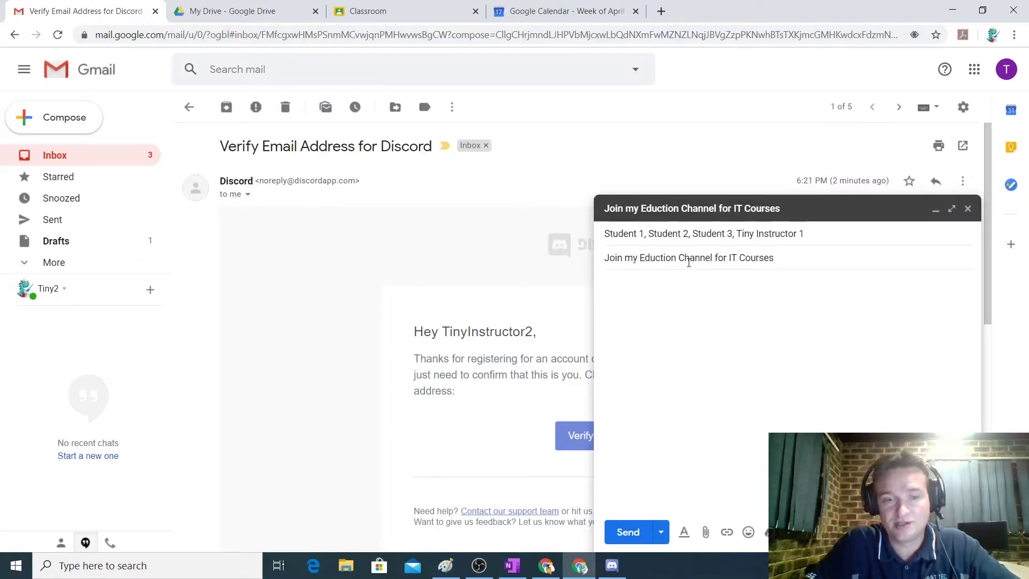
pyautogui.hotkey('ctrl', 'v')
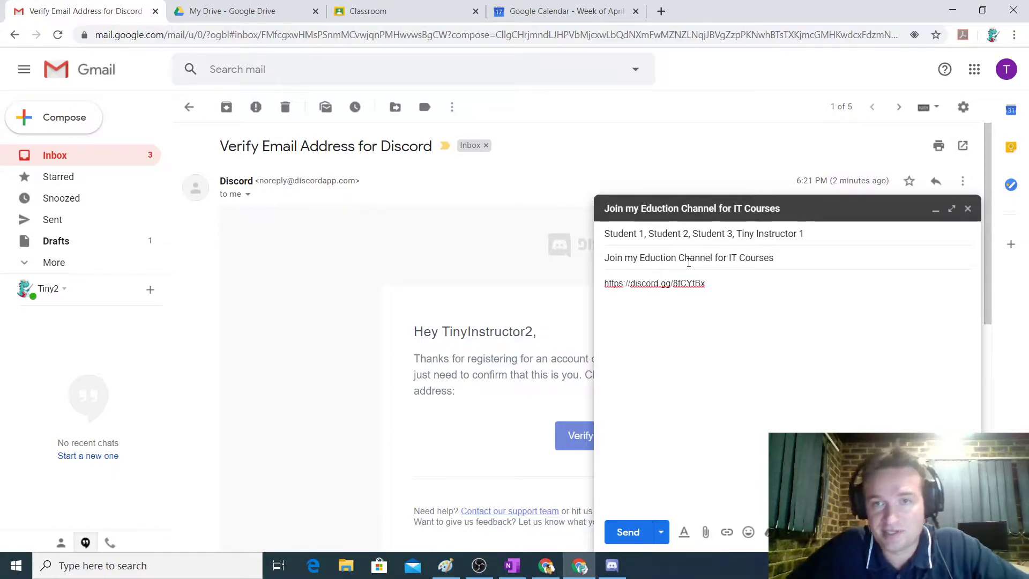
pyautogui.click(632, 532)
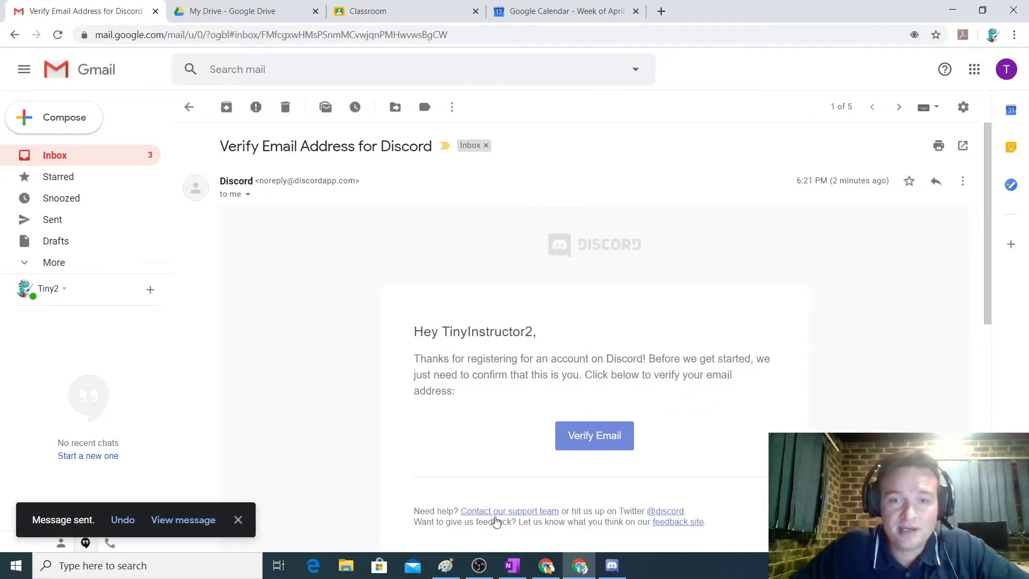
# Bring Discord back, close the invite window, and dismiss the background-noise and voice-channel tips.
pyautogui.click(603, 567)
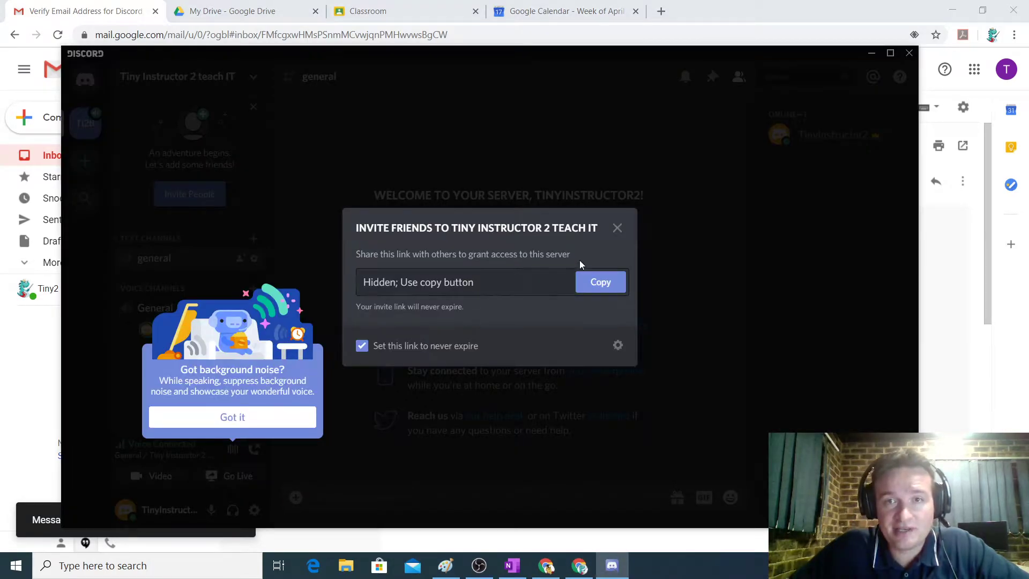
pyautogui.click(617, 228)
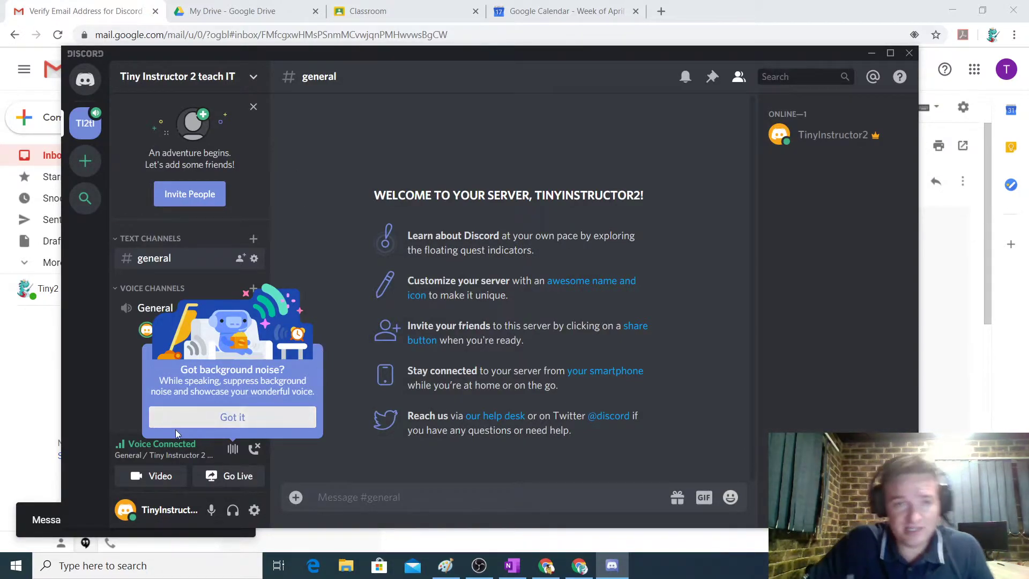
pyautogui.click(202, 418)
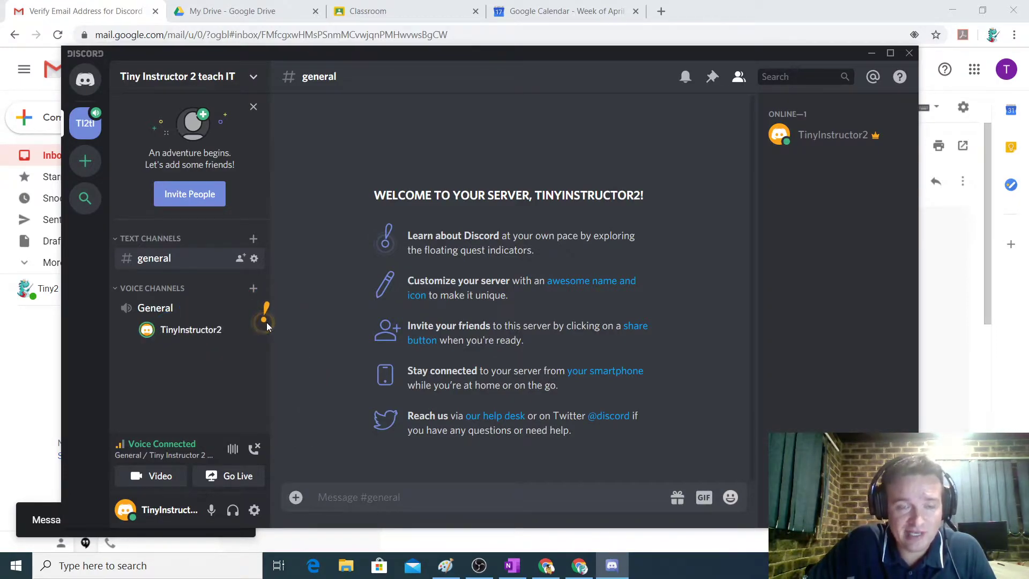
pyautogui.click(266, 321)
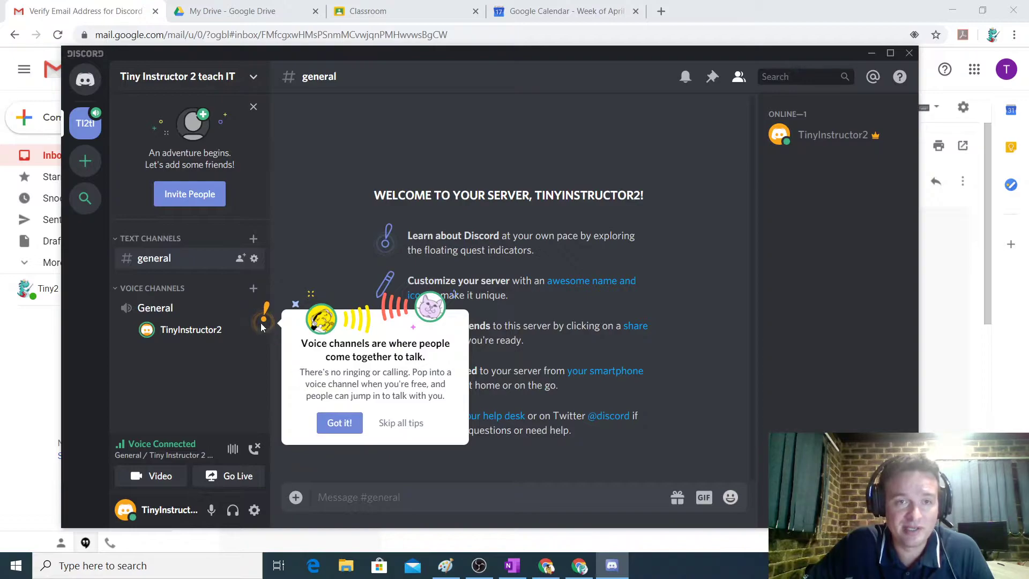
pyautogui.click(340, 422)
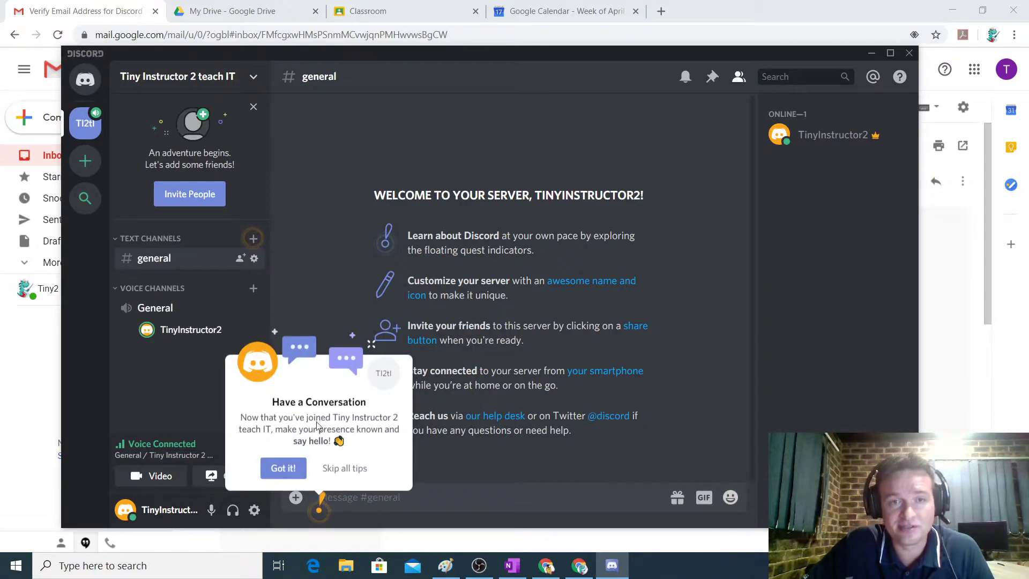
# Skip all remaining tips and disconnect from the General voice channel.
pyautogui.click(330, 468)
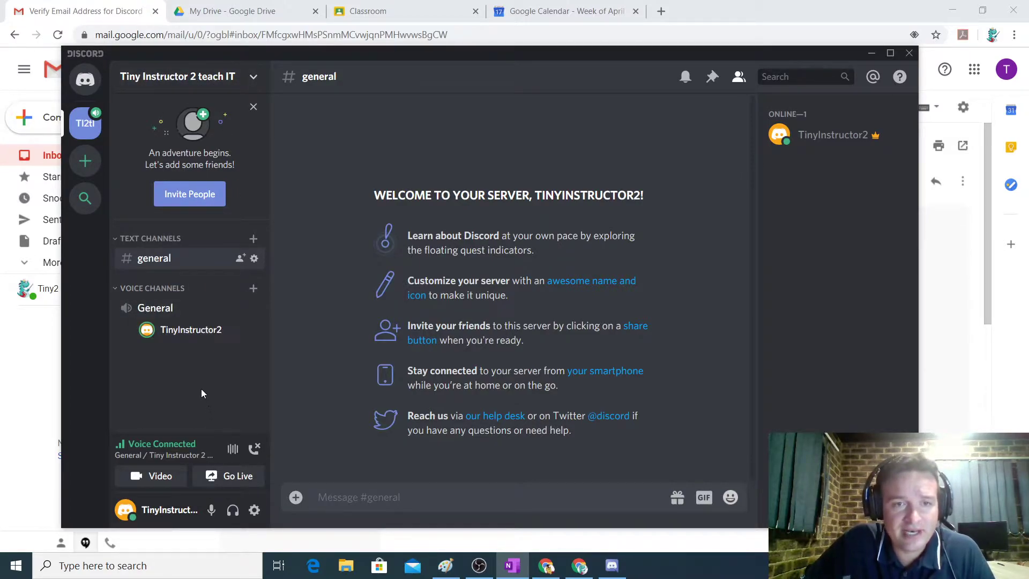
pyautogui.click(256, 450)
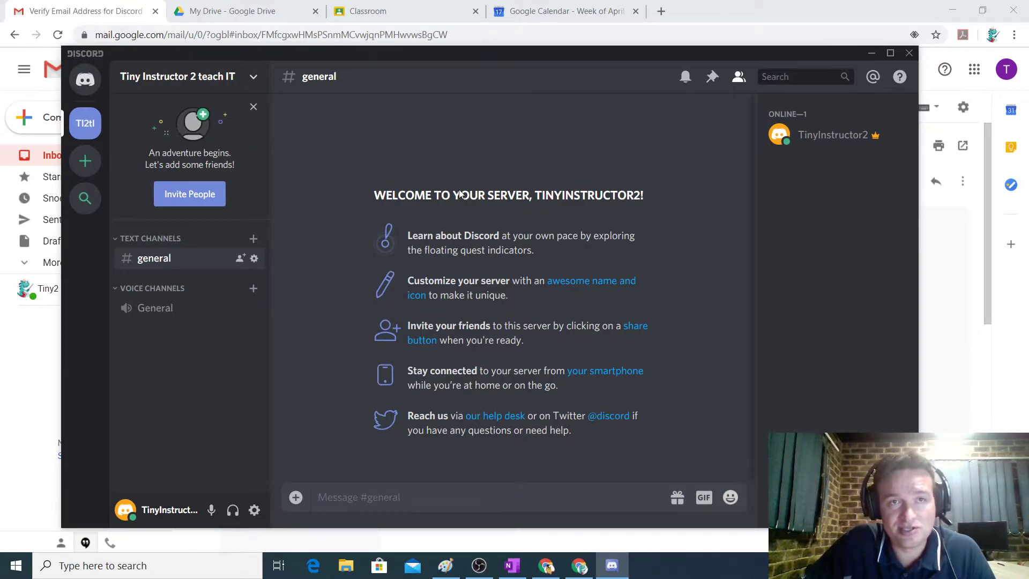
# Join General voice, mute the mic, deafen and undeafen, then disconnect from the channel.
pyautogui.click(161, 308)
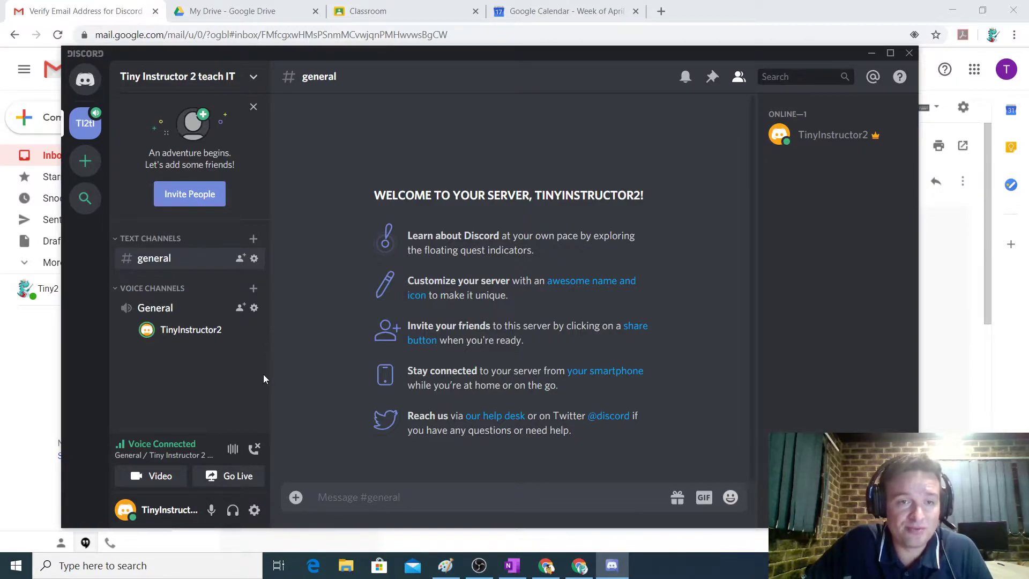
pyautogui.click(212, 511)
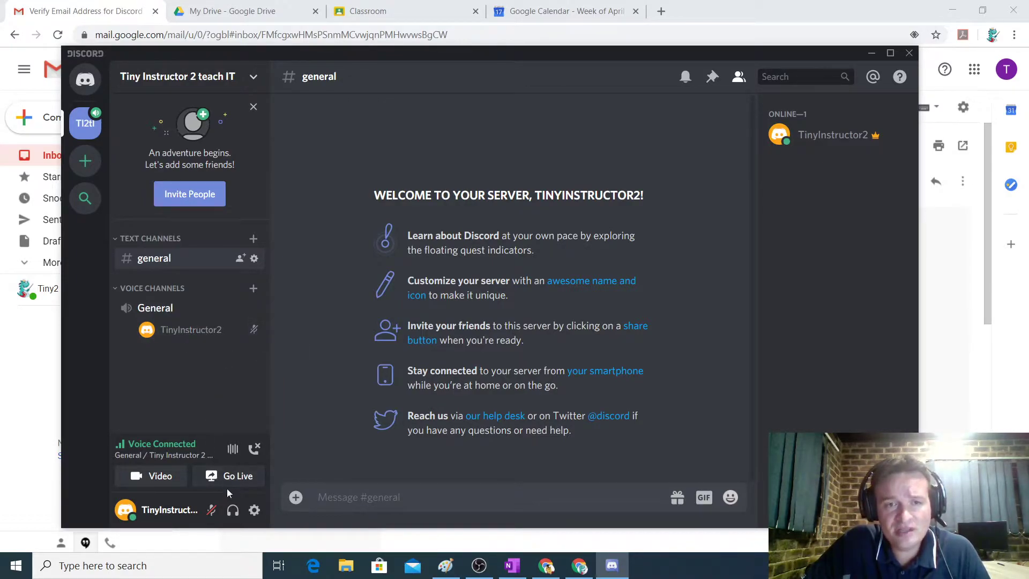
pyautogui.click(232, 509)
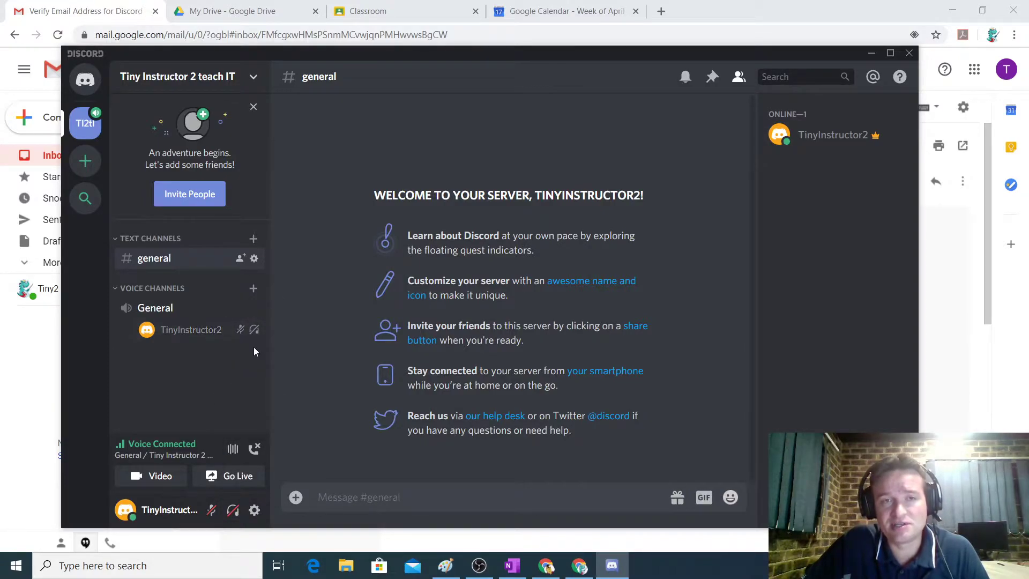
pyautogui.click(232, 510)
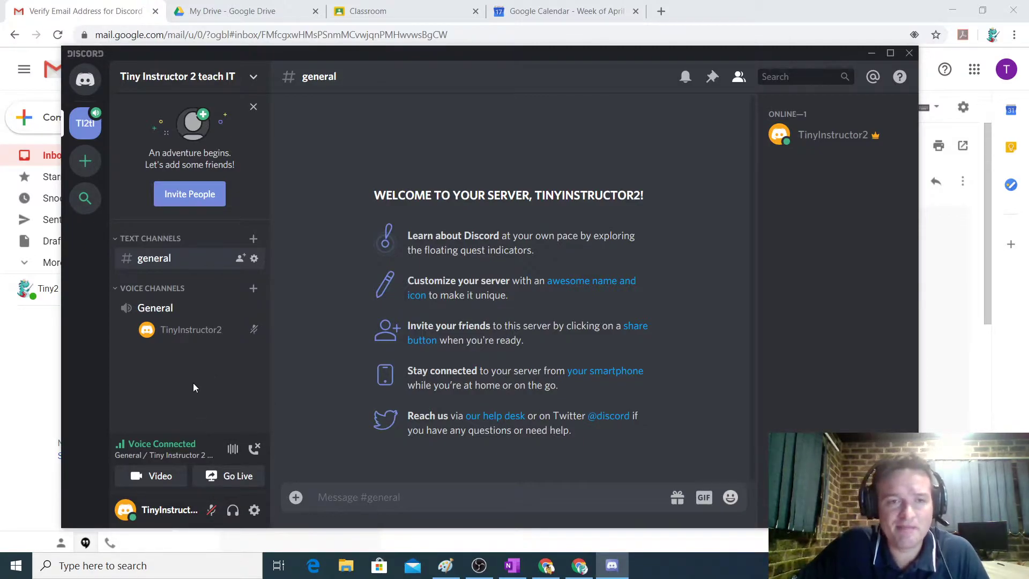
pyautogui.click(254, 449)
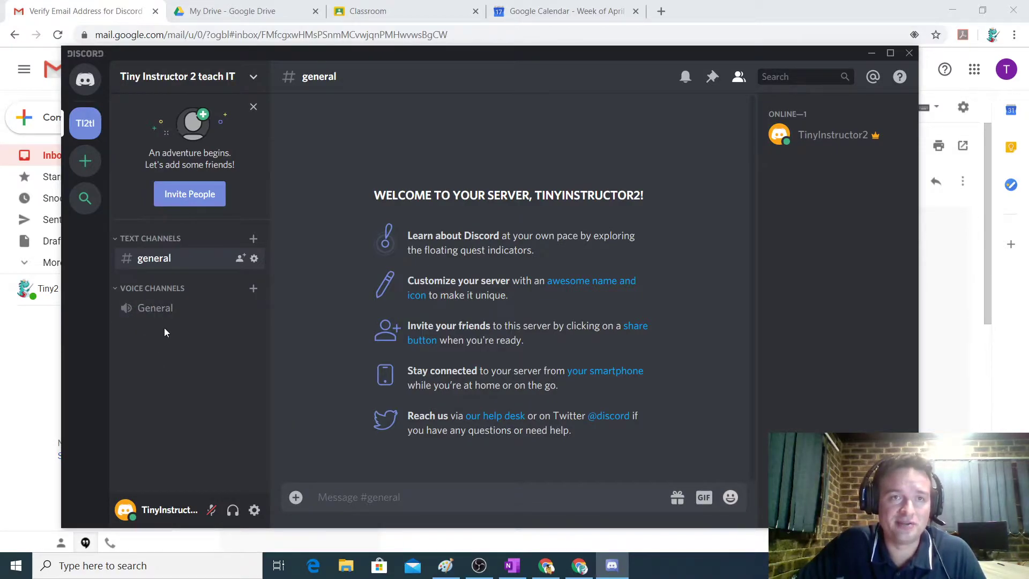
# Close the invite window and the 'An adventure begins' panel, then maximize the Discord window.
pyautogui.click(223, 195)
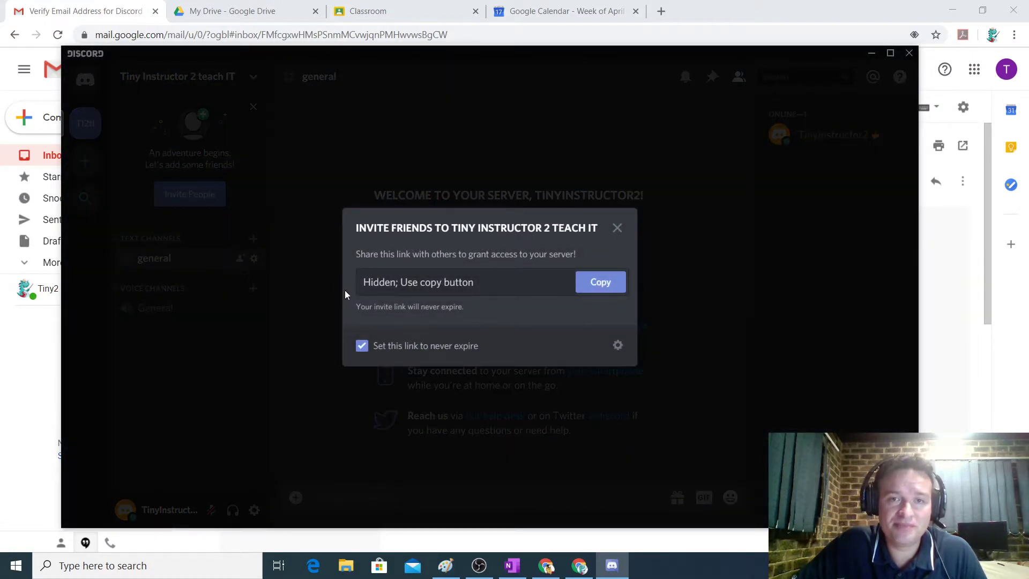
pyautogui.click(618, 229)
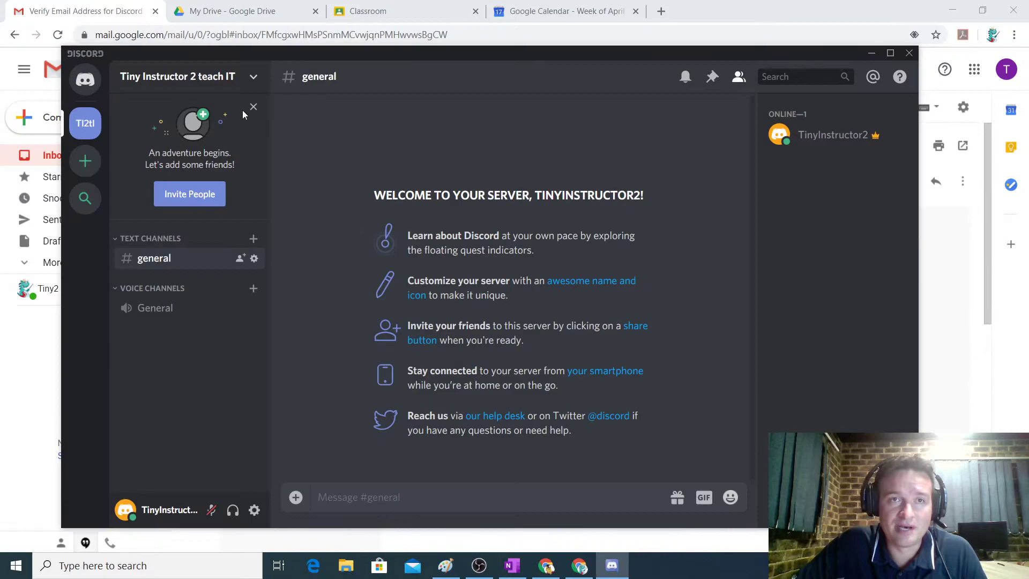
pyautogui.click(253, 108)
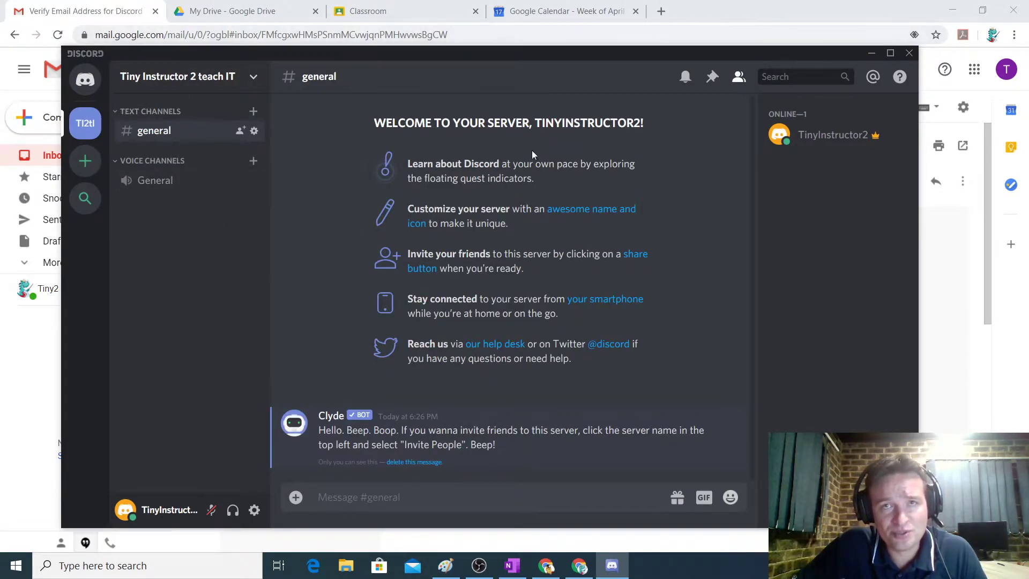
pyautogui.click(890, 53)
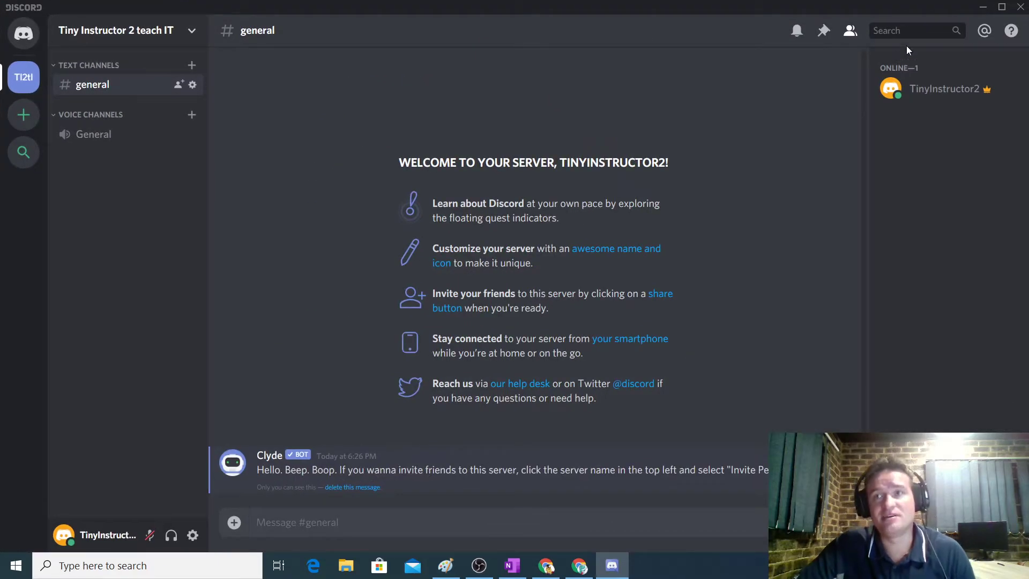
pyautogui.click(1001, 6)
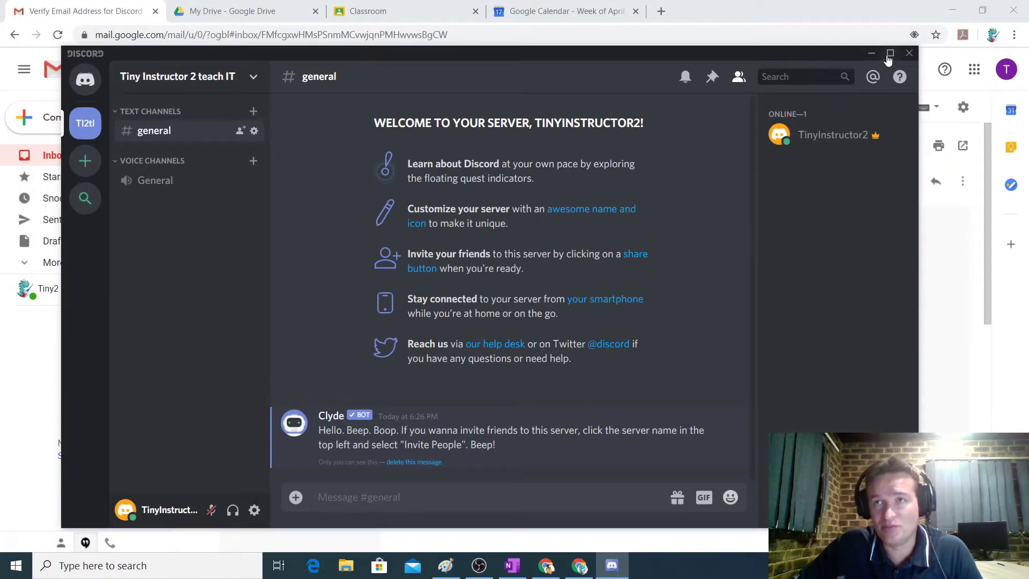
pyautogui.click(889, 54)
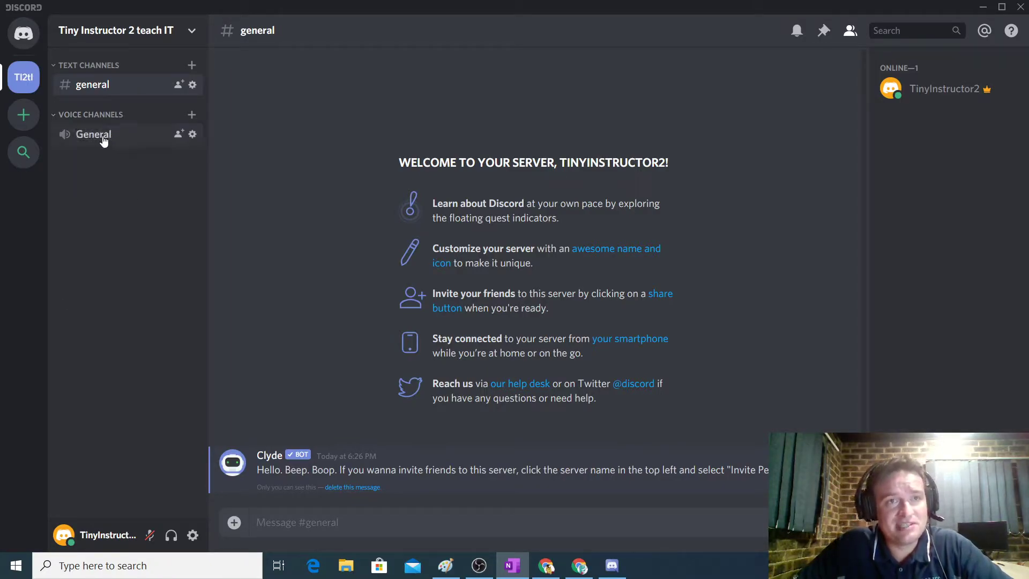
# In the General voice channel's settings, append 'Chat' to make its name 'General Chat'.
pyautogui.click(192, 134)
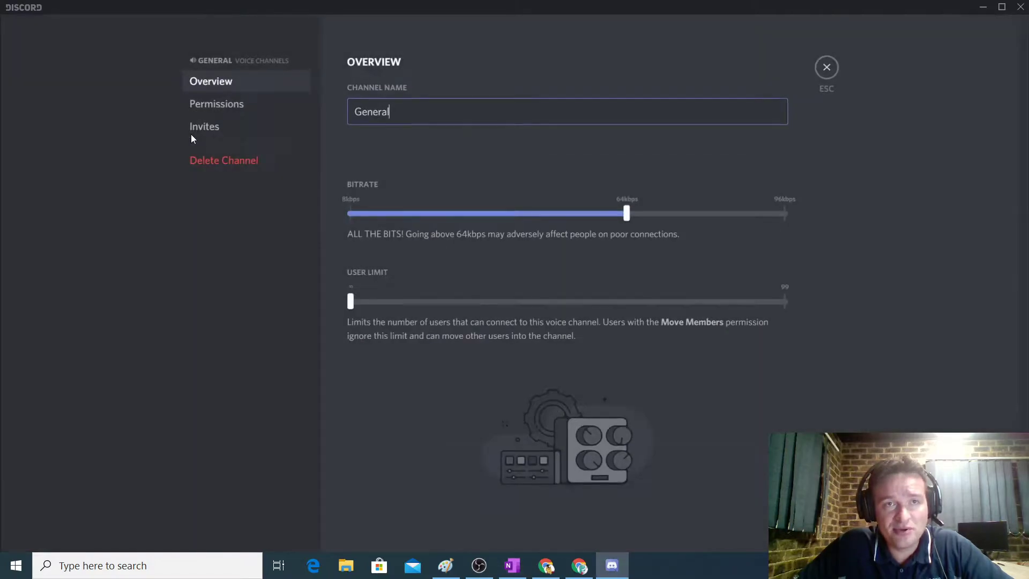
pyautogui.click(828, 67)
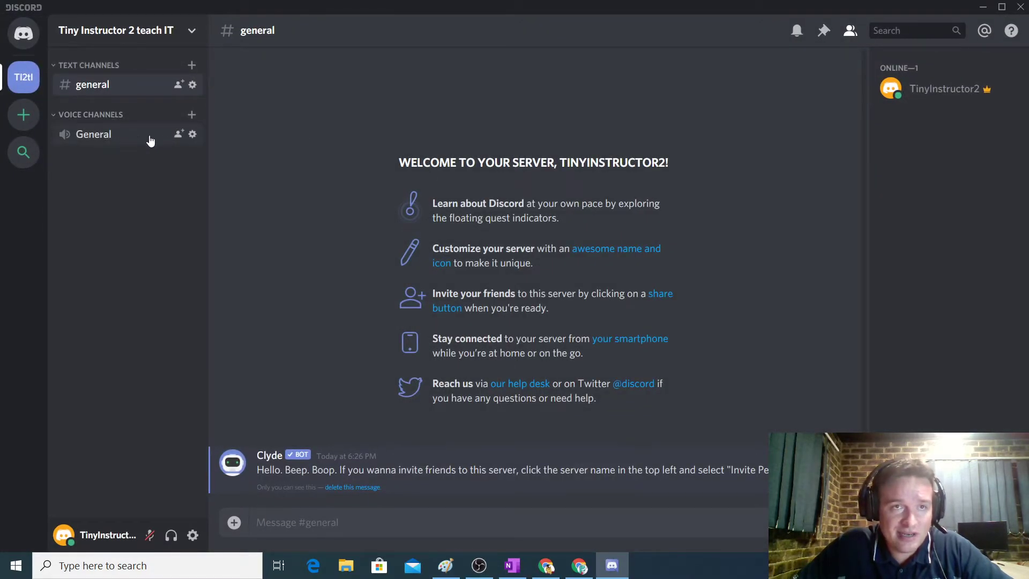
pyautogui.click(192, 135)
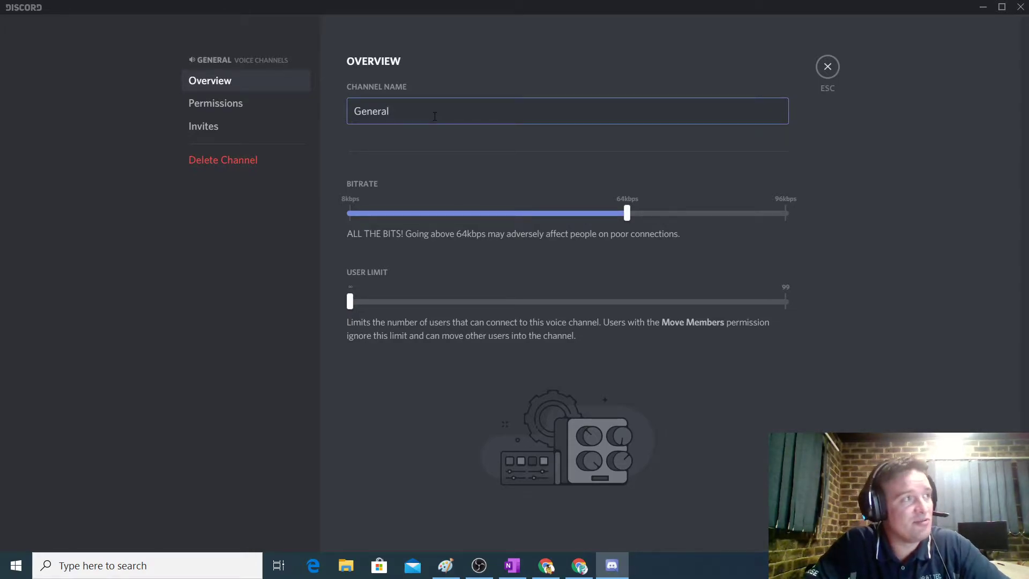
pyautogui.write('Chat')
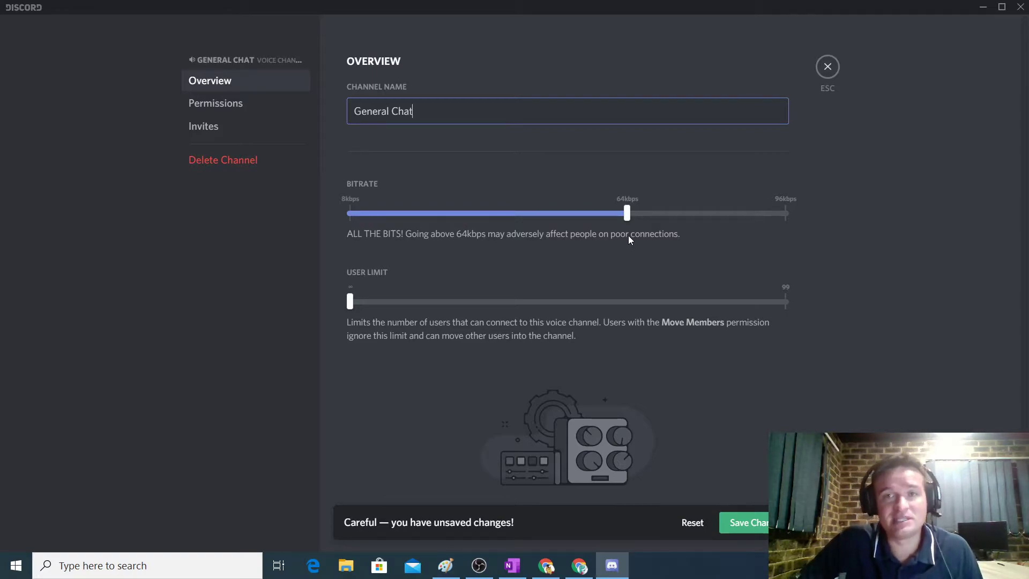
# Try 96kbps then set bitrate to about 55kbps, try a 26-user limit then reset to unlimited, and save.
pyautogui.moveTo(627, 217)
pyautogui.moveTo(627, 217); pyautogui.dragTo(797, 227)
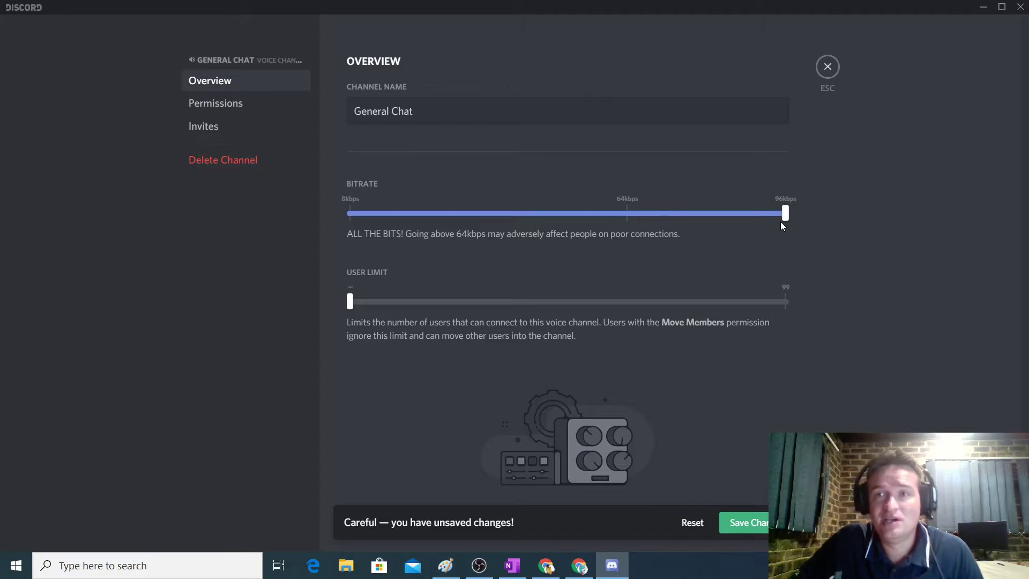
pyautogui.moveTo(783, 212)
pyautogui.moveTo(782, 212); pyautogui.dragTo(428, 218)
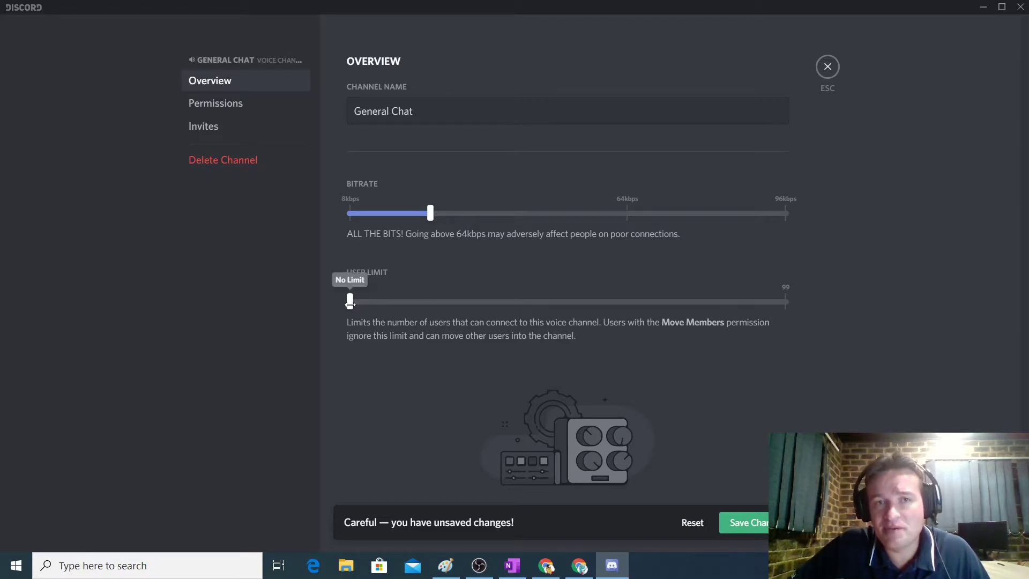
pyautogui.moveTo(349, 304); pyautogui.dragTo(486, 304)
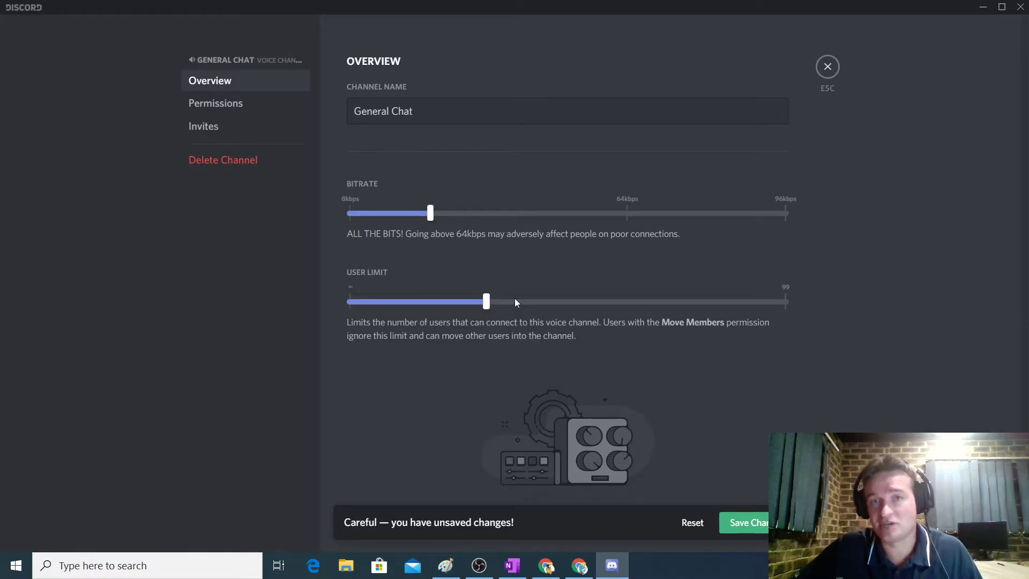
pyautogui.moveTo(486, 302); pyautogui.dragTo(322, 314)
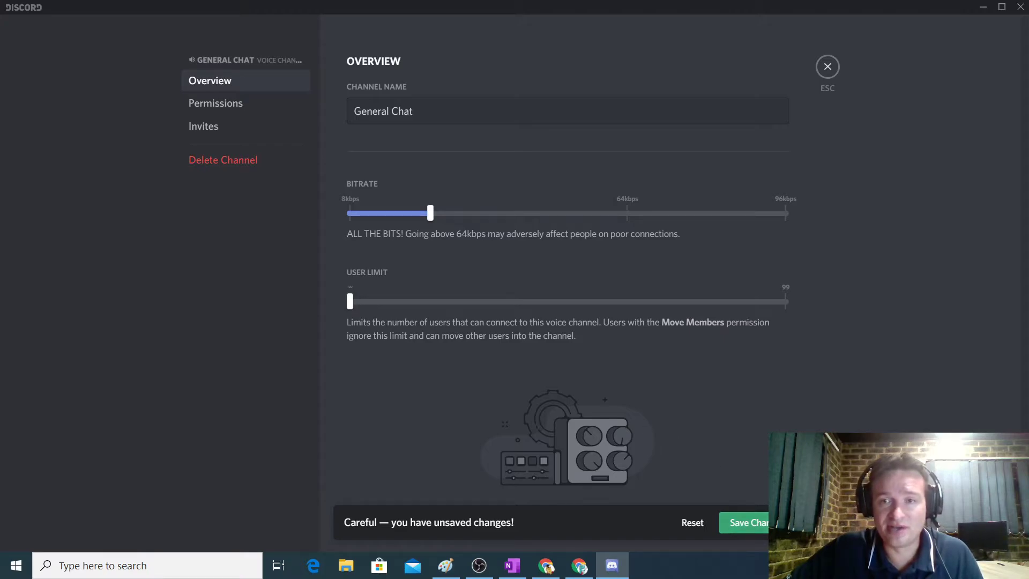
pyautogui.click(765, 528)
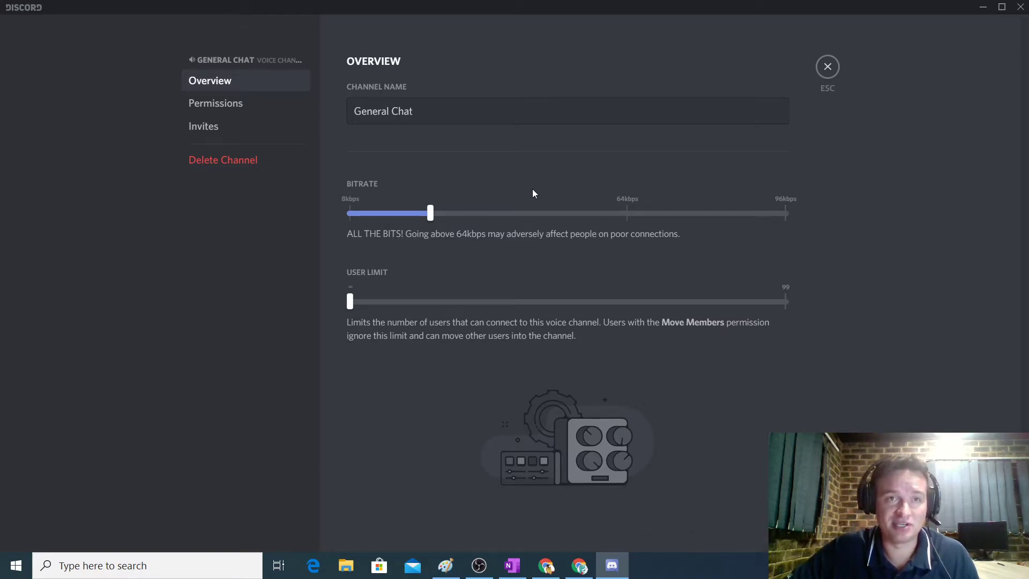
# Create a new invite link from the channel's Invites page, then exit channel settings.
pyautogui.click(211, 135)
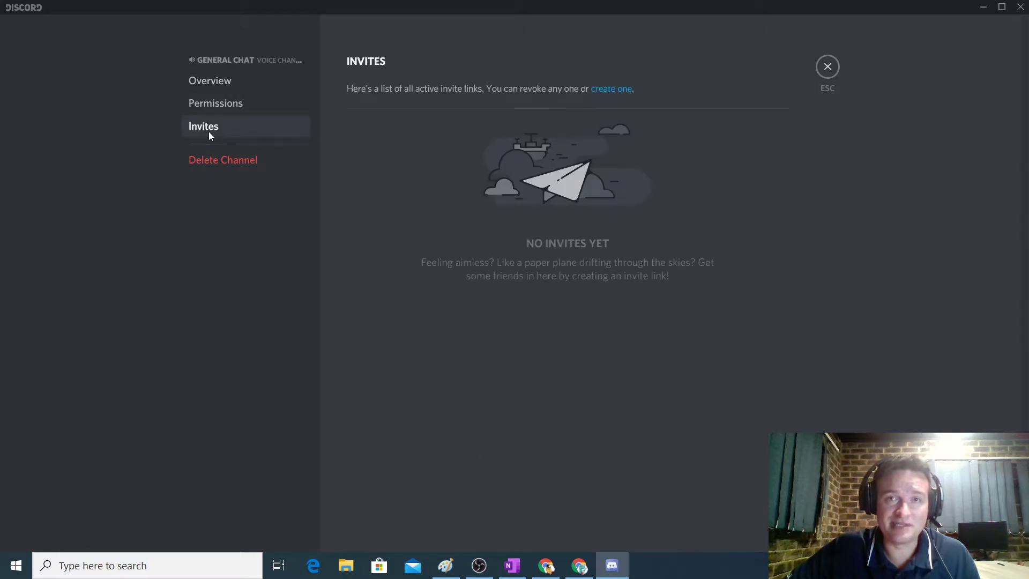
pyautogui.click(614, 91)
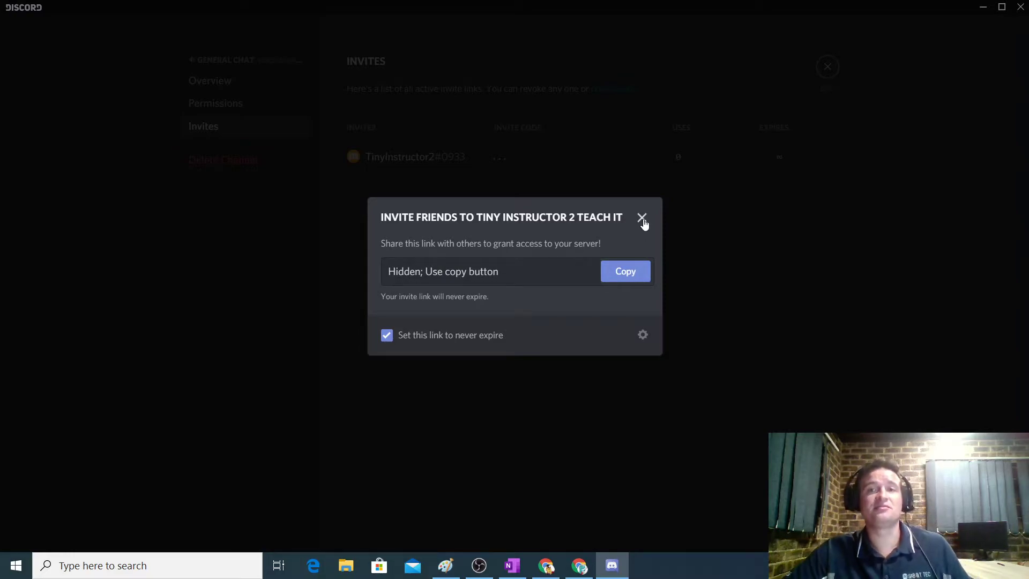
pyautogui.click(642, 220)
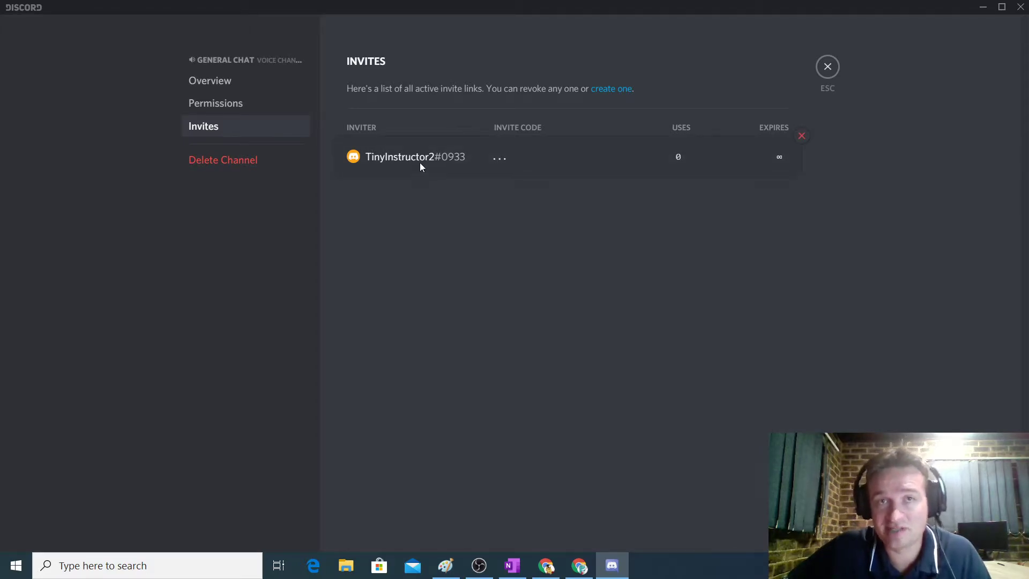
pyautogui.click(828, 68)
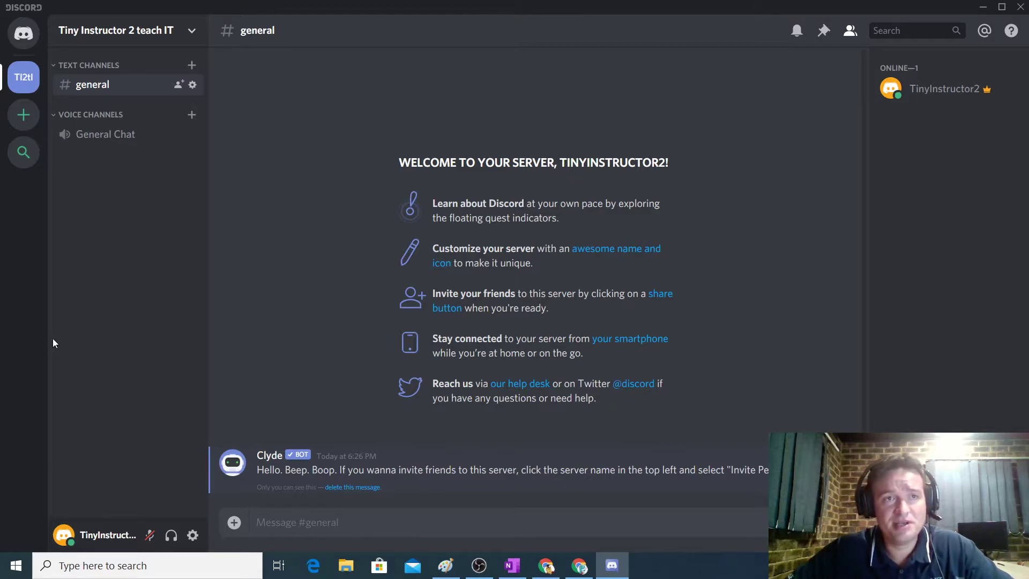
# Create a 'Breakout Rooms' category and start adding a channel to it.
pyautogui.rightClick(85, 179)
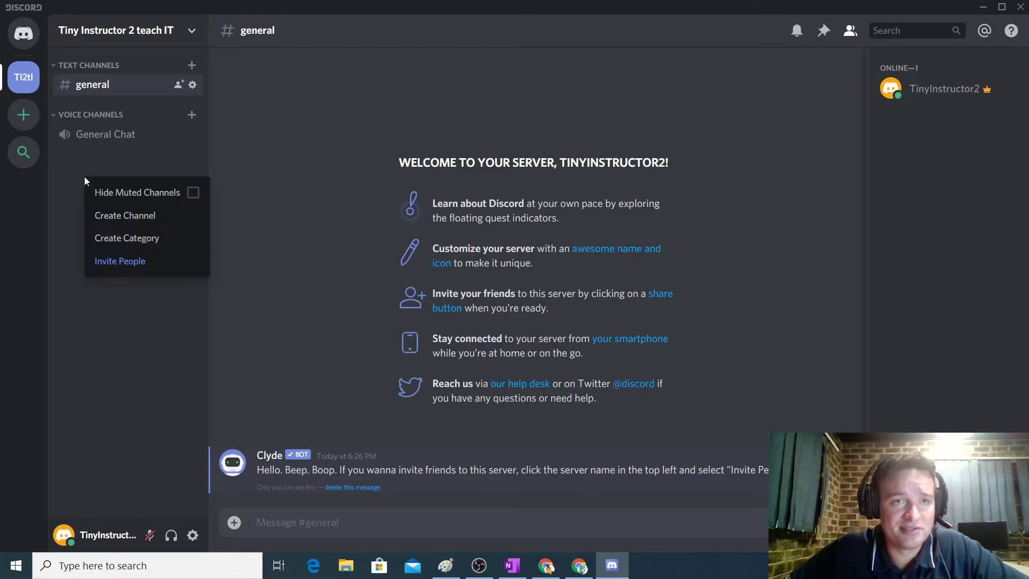
pyautogui.click(137, 241)
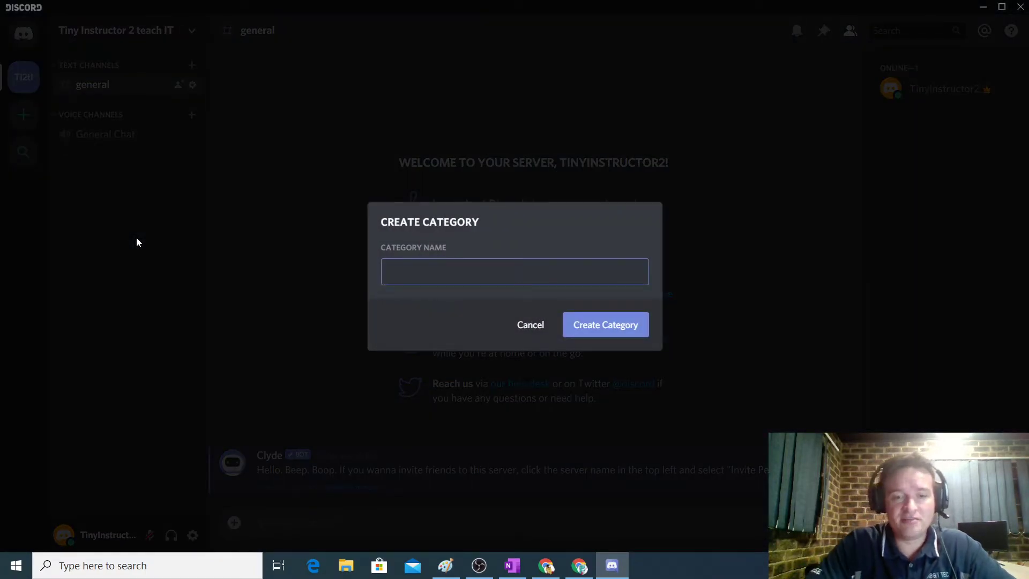
pyautogui.write('Breakout')
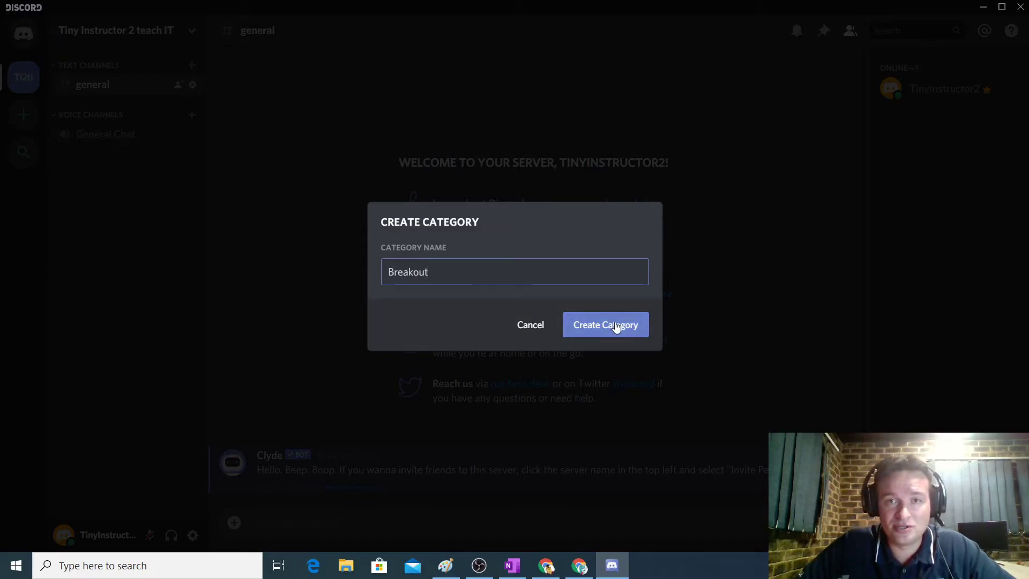
pyautogui.write(' Rooms')
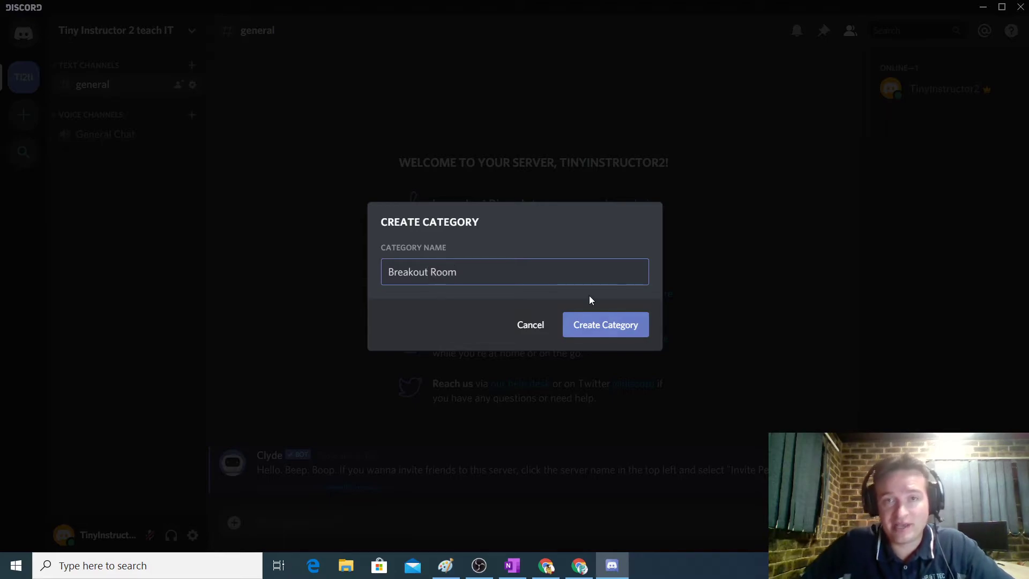
pyautogui.click(604, 326)
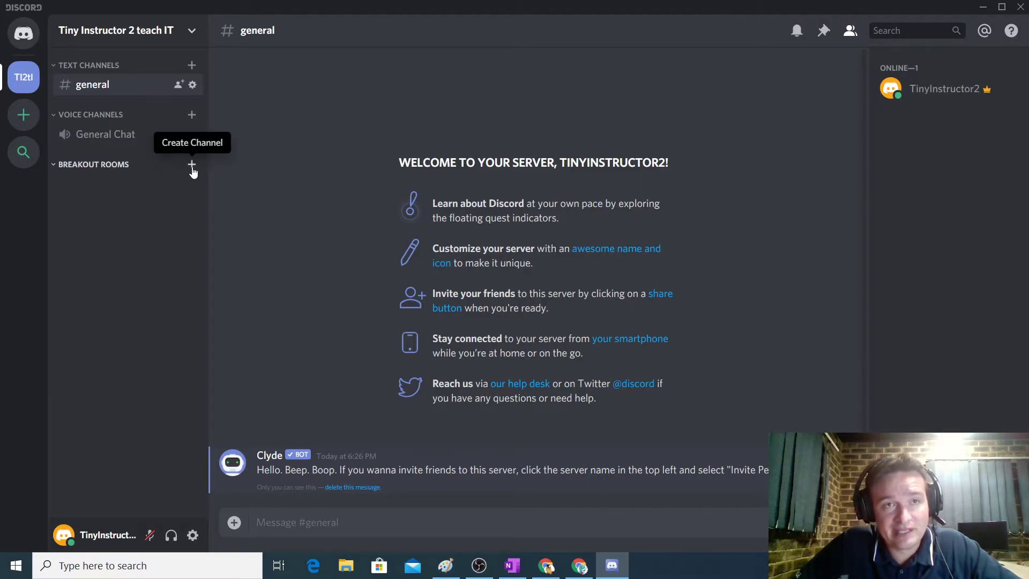
pyautogui.click(192, 165)
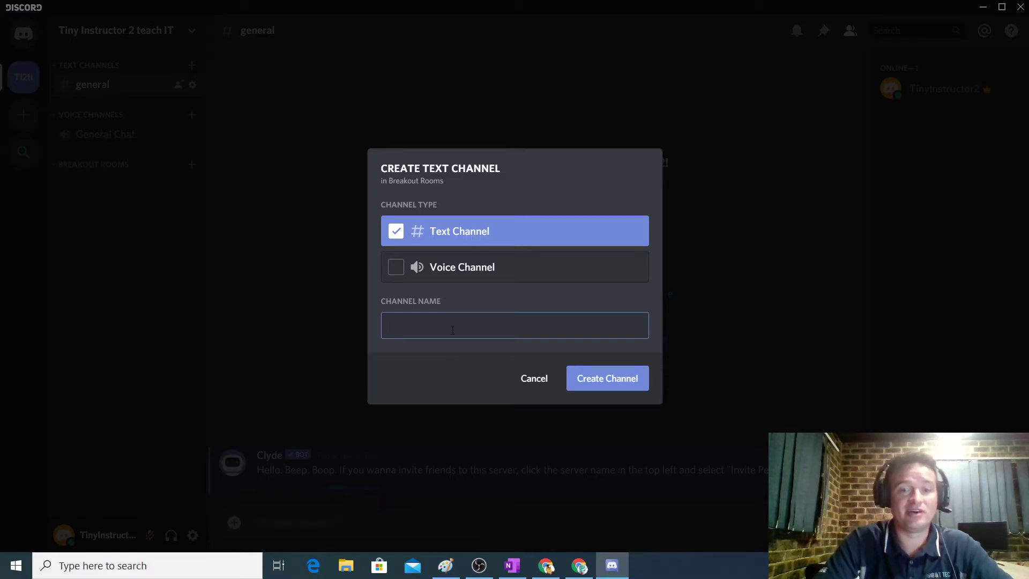
# Name the text channel 'breakouttext' and create it.
pyautogui.write('breakouttext')
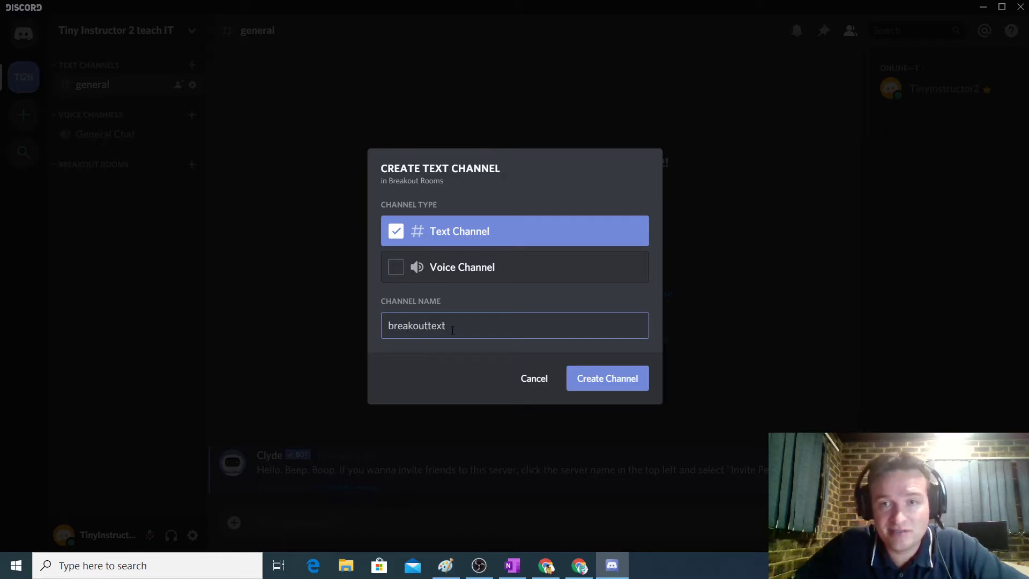
pyautogui.click(602, 382)
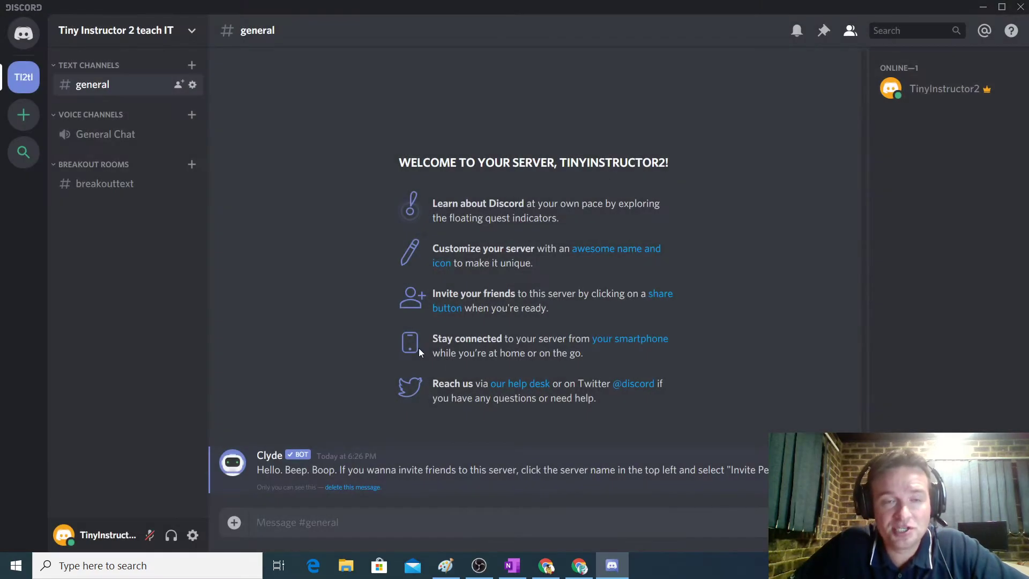
# Add a 'Breakout 1' voice channel under Breakout Rooms.
pyautogui.click(191, 164)
pyautogui.click(397, 269)
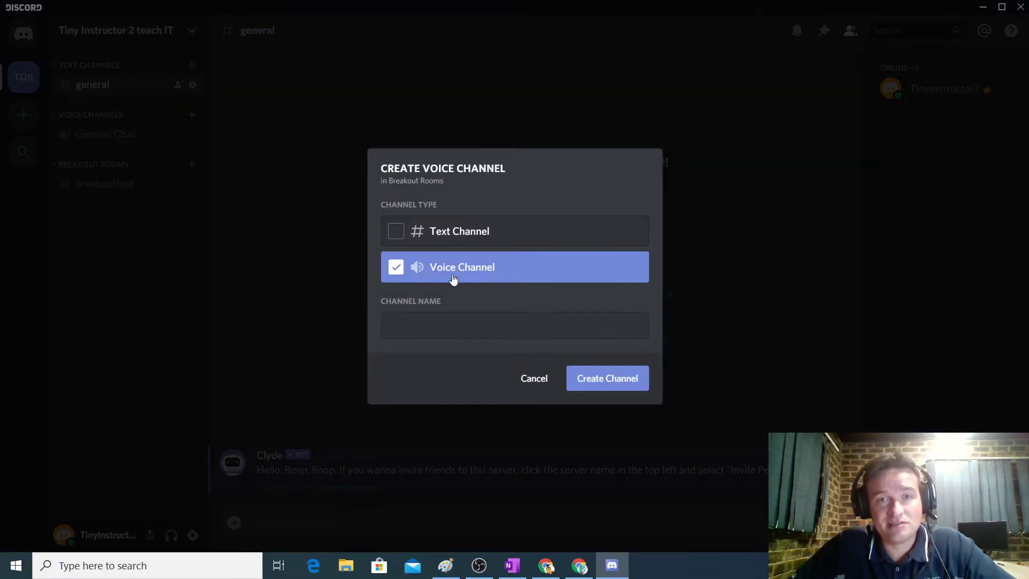
pyautogui.click(469, 323)
pyautogui.write('Bro')
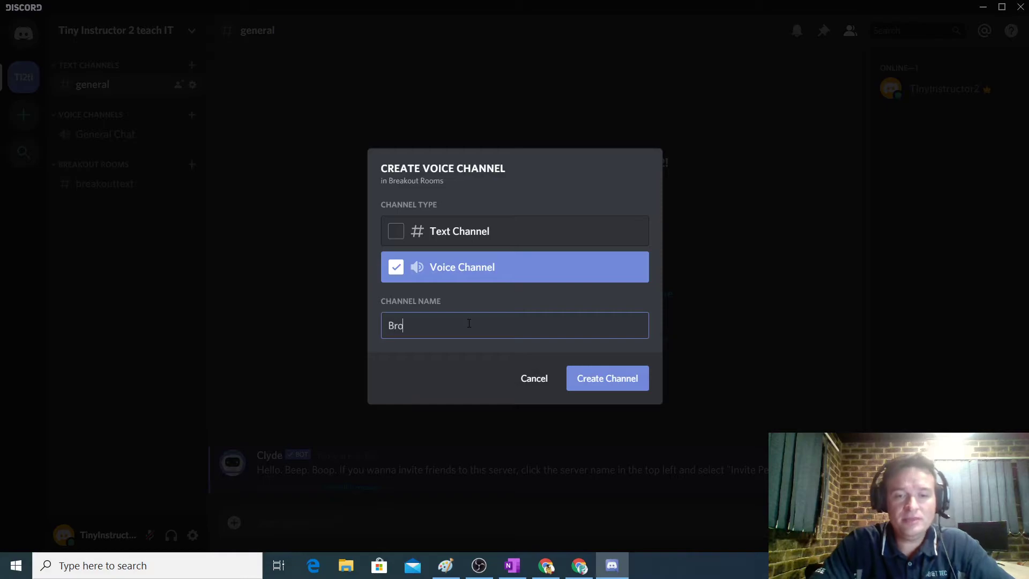
pyautogui.write('ukout 1')
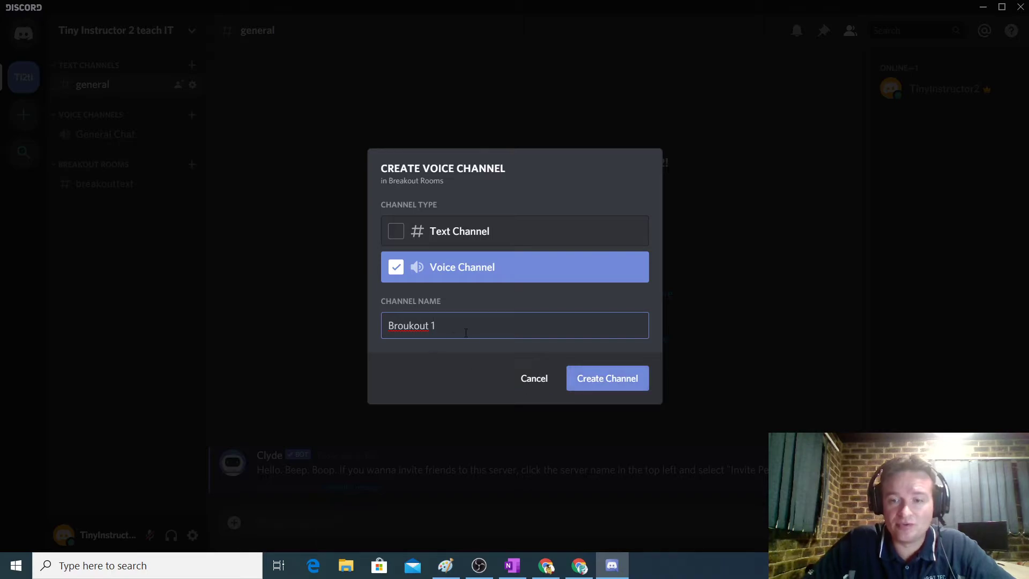
pyautogui.press('BackSpace')
pyautogui.press('BackSpace')
pyautogui.press('BackSpace')
pyautogui.press('BackSpace')
pyautogui.write('eakout')
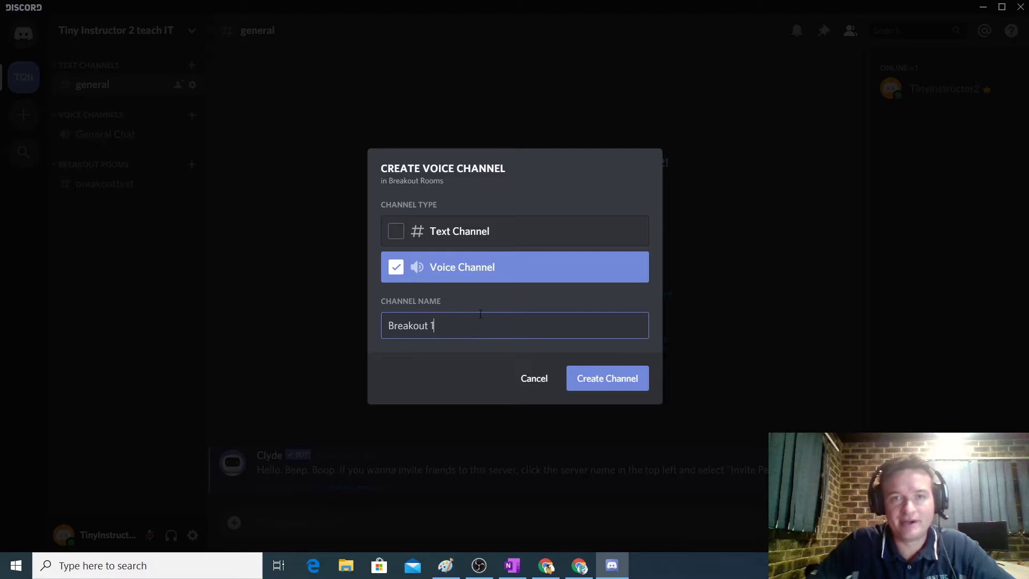
pyautogui.click(589, 377)
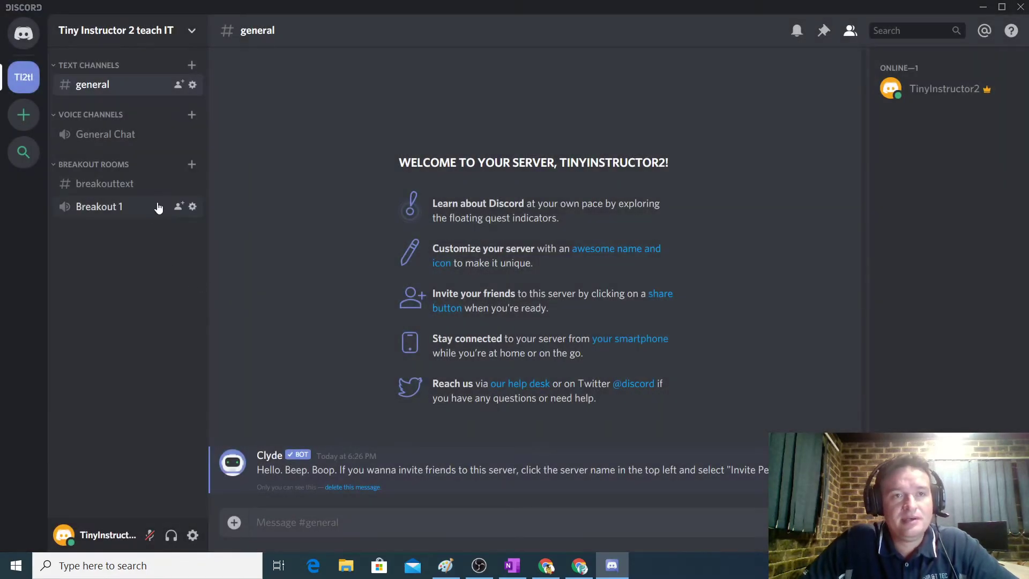
# Add 'Breakout 2' and 'Breakout 3' voice channels under Breakout Rooms.
pyautogui.click(191, 164)
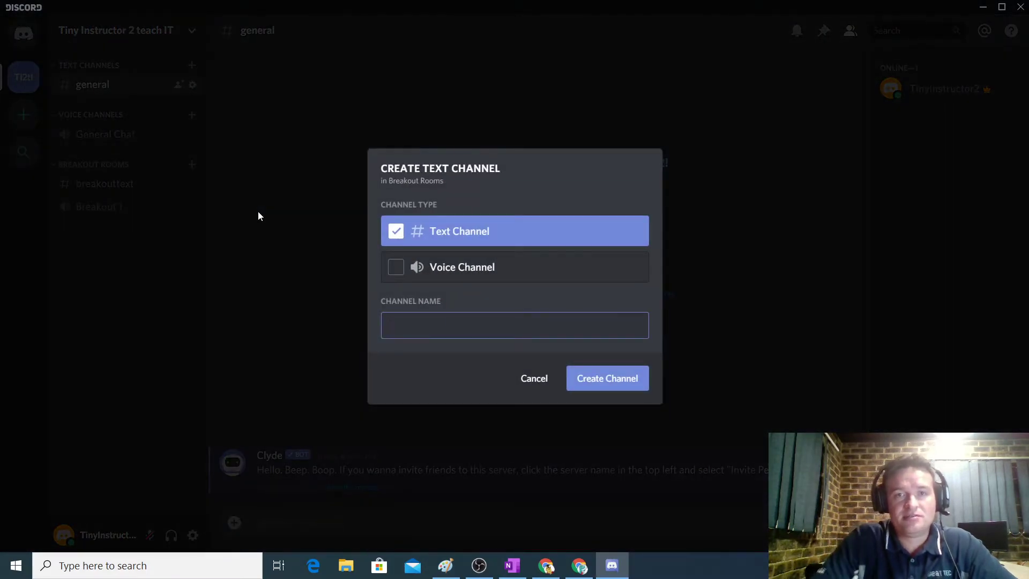
pyautogui.click(396, 268)
pyautogui.click(406, 321)
pyautogui.write('Breakout 2')
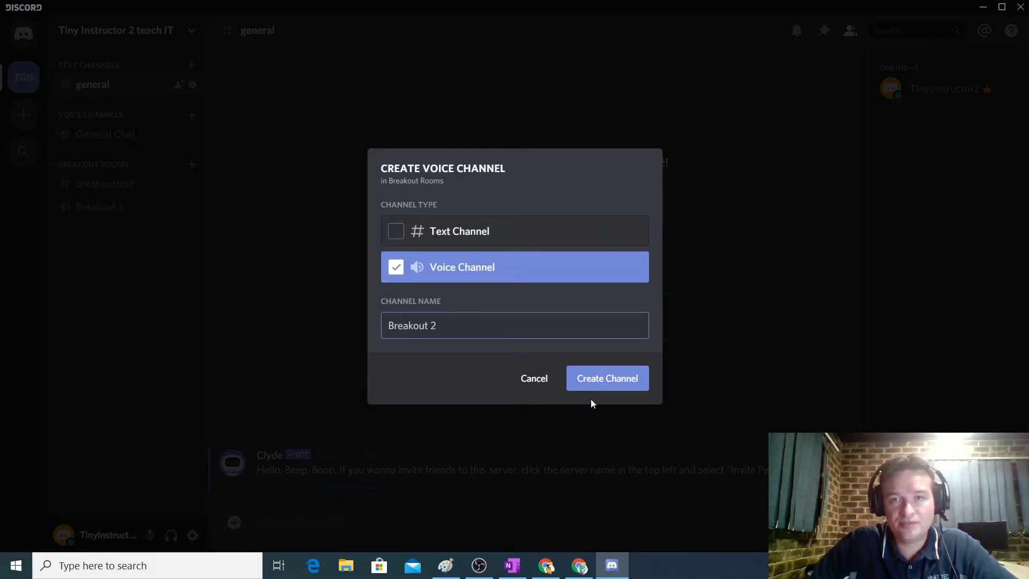
pyautogui.click(569, 384)
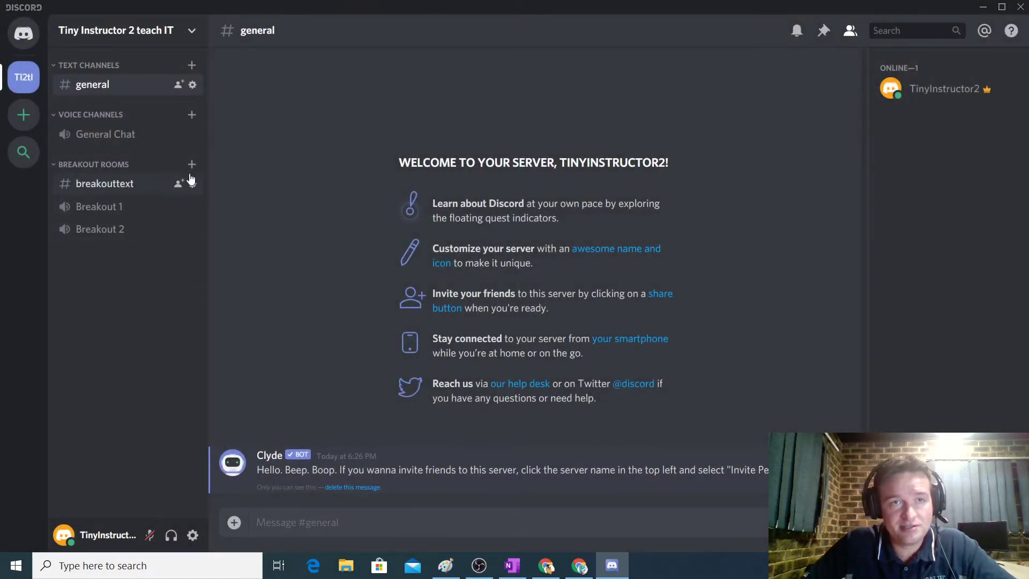
pyautogui.click(191, 164)
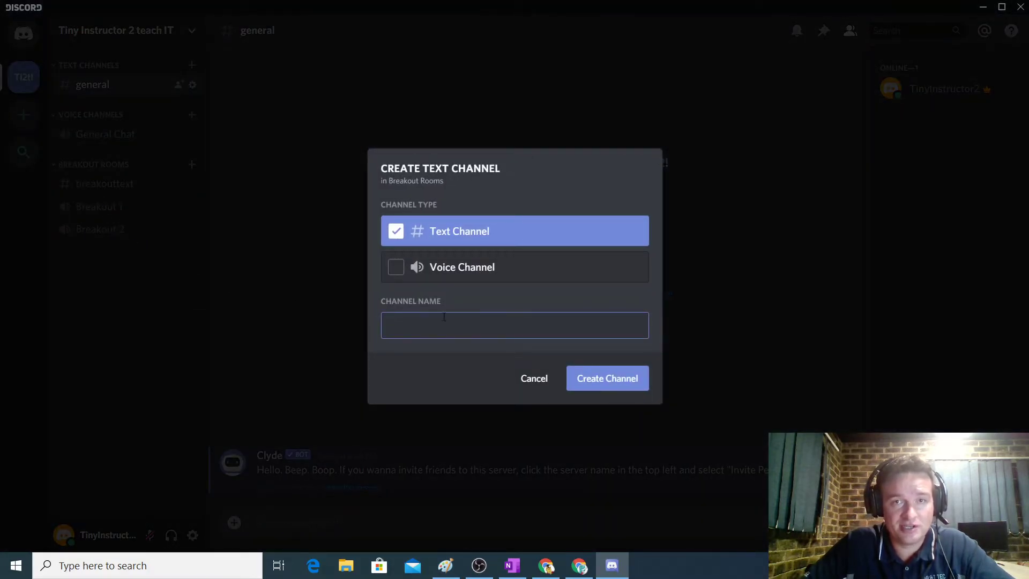
pyautogui.click(429, 267)
pyautogui.click(428, 321)
pyautogui.write('Breakout 3')
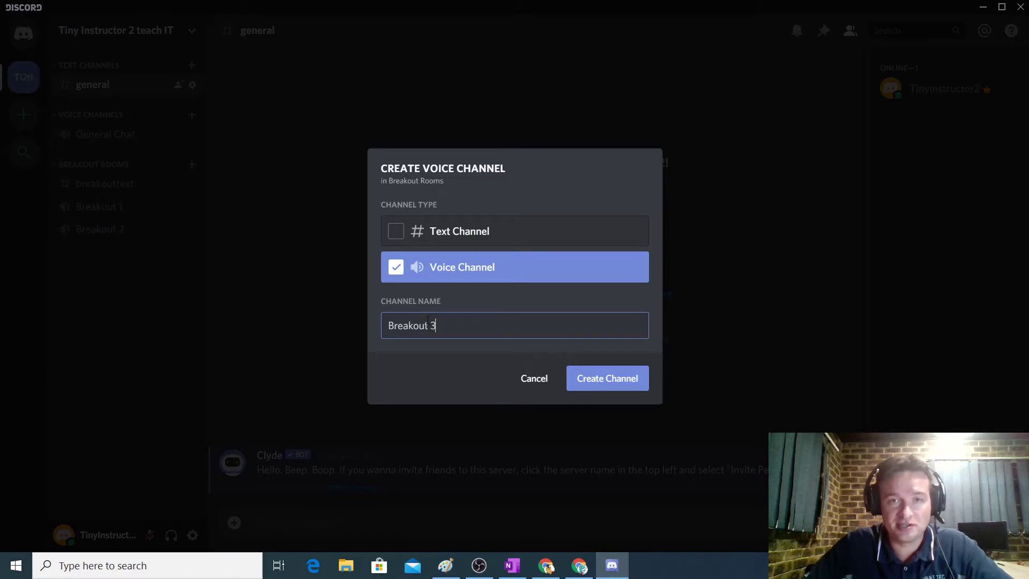
pyautogui.click(589, 377)
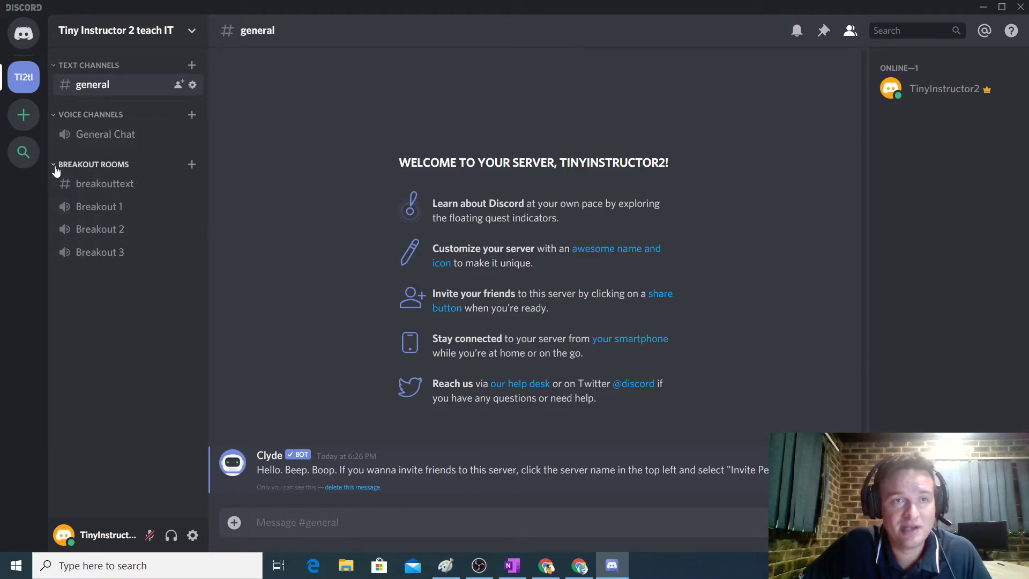
# Hop between the Breakout 1, 2 and 3 voice rooms, then disconnect and collapse Breakout Rooms.
pyautogui.click(102, 208)
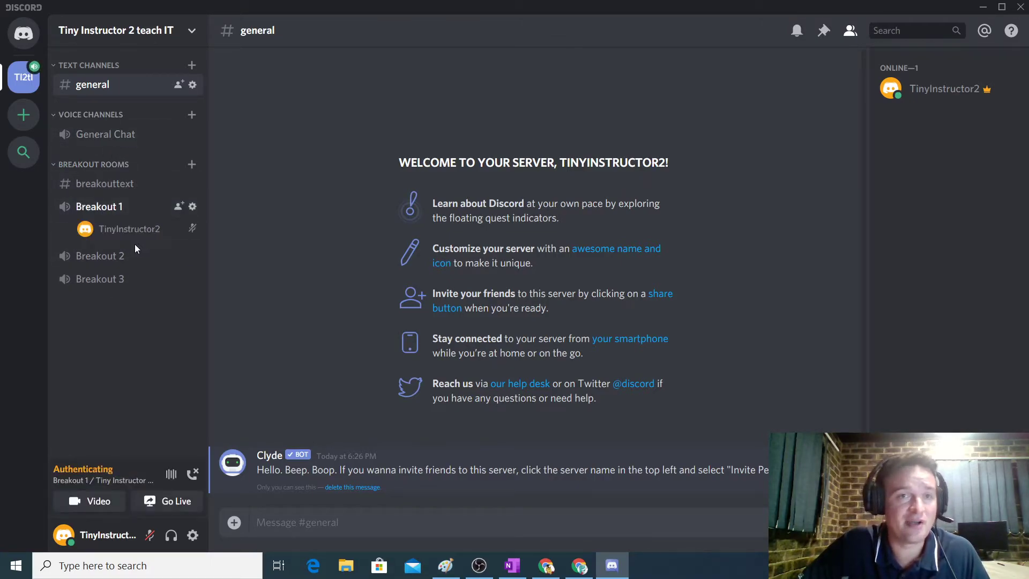
pyautogui.click(105, 256)
pyautogui.click(103, 281)
pyautogui.click(93, 231)
pyautogui.click(99, 209)
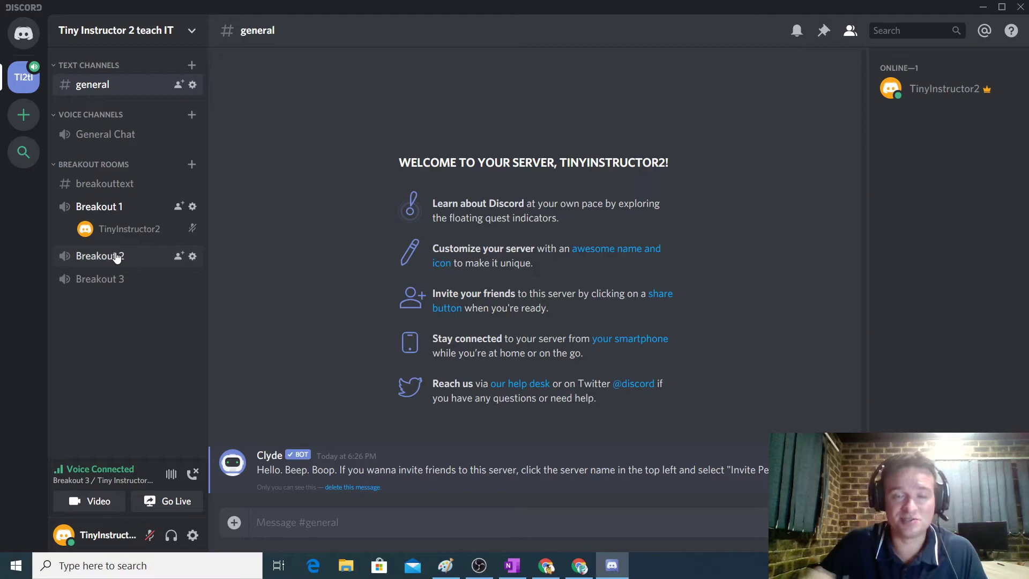
pyautogui.click(113, 257)
pyautogui.click(100, 208)
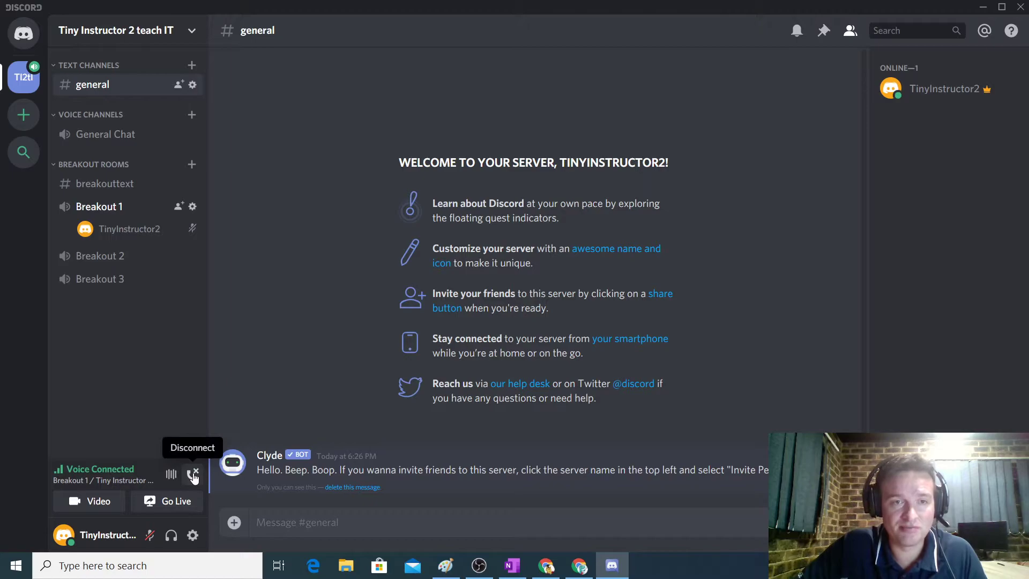
pyautogui.click(193, 475)
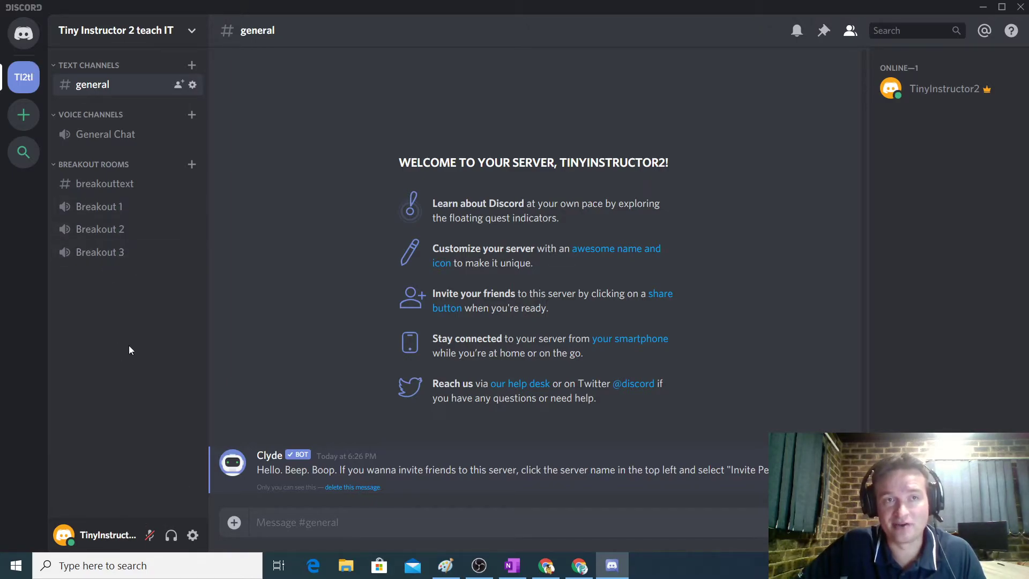
pyautogui.click(55, 165)
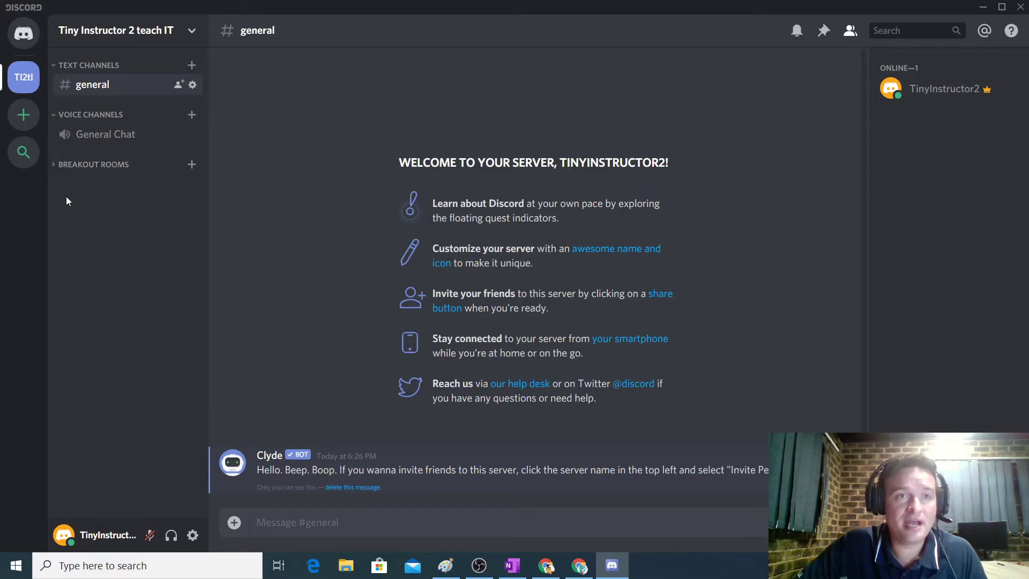
# Create three categories from the channel-list menu: Class 8's, Class 9's and Class 10's.
pyautogui.rightClick(97, 216)
pyautogui.click(119, 272)
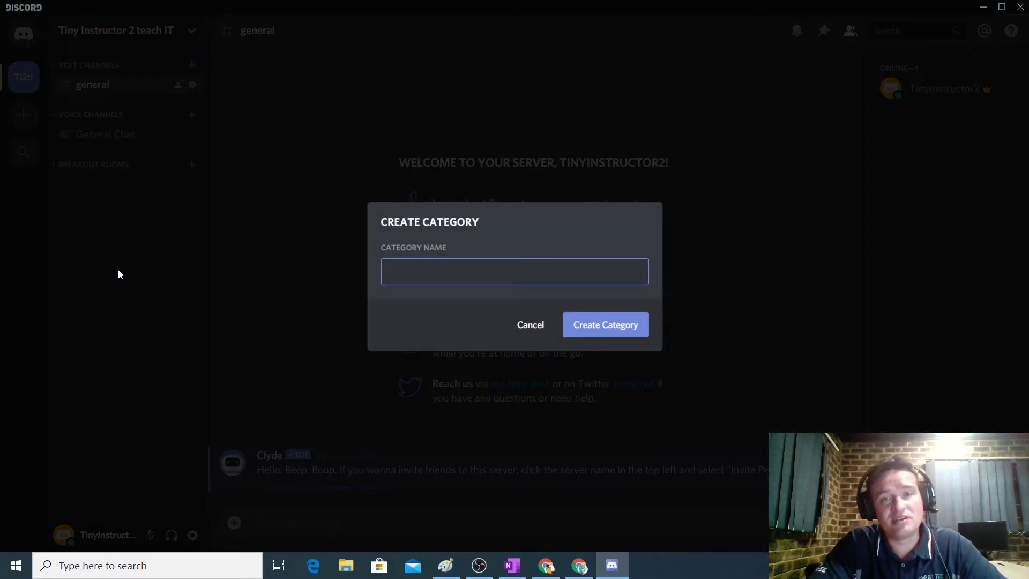
pyautogui.write('Class')
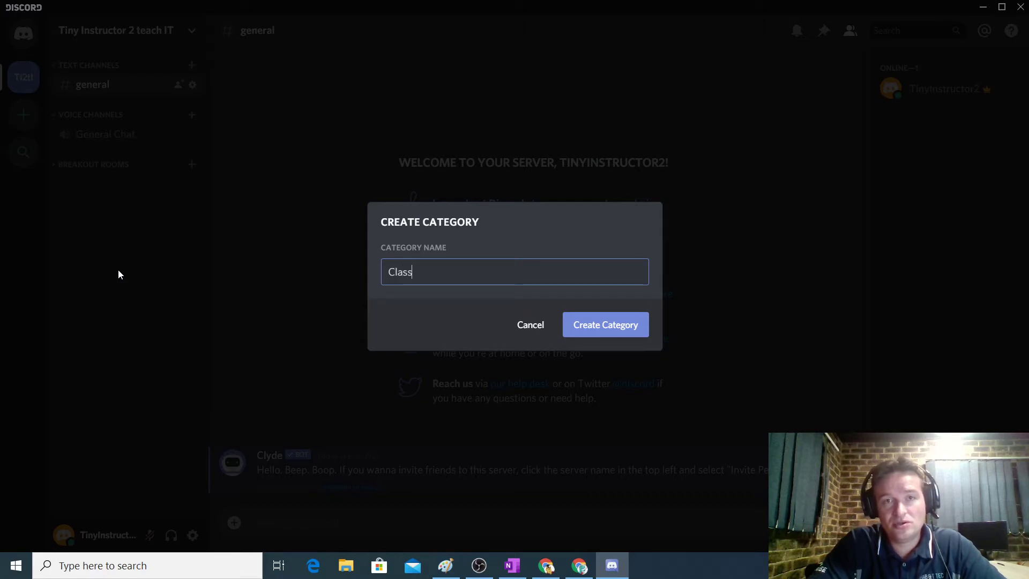
pyautogui.write(" 8's")
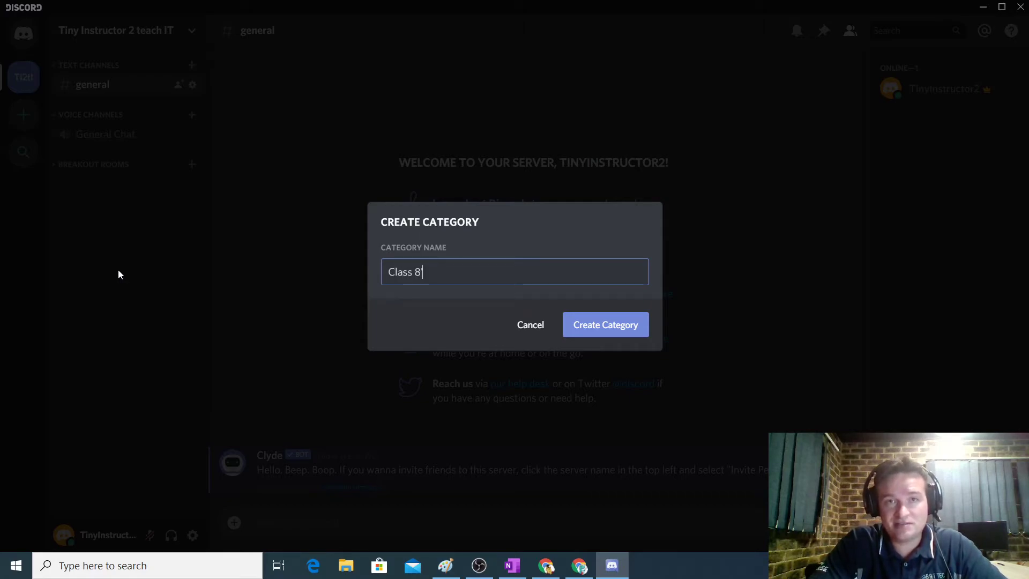
pyautogui.click(602, 327)
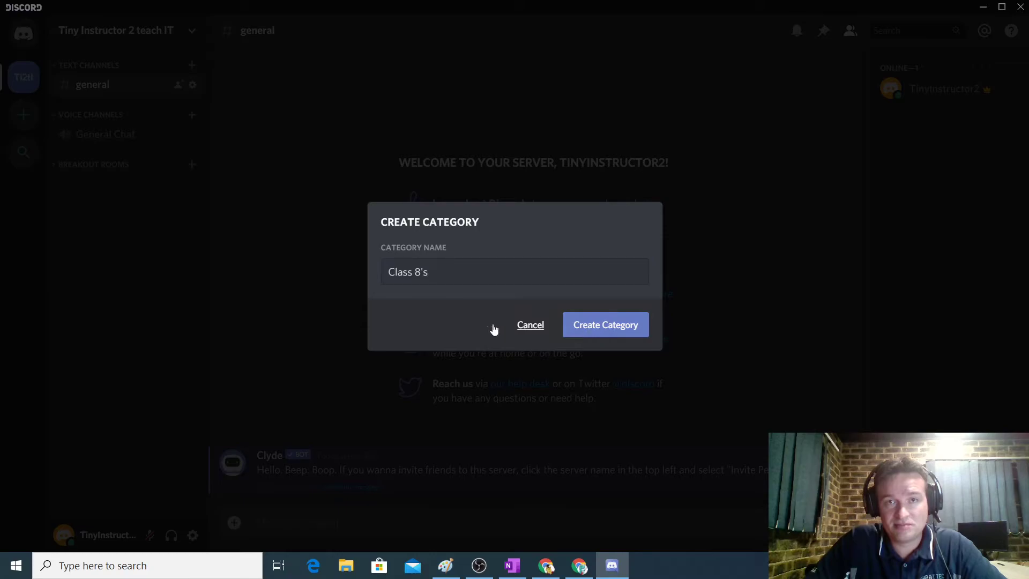
pyautogui.rightClick(81, 241)
pyautogui.click(111, 300)
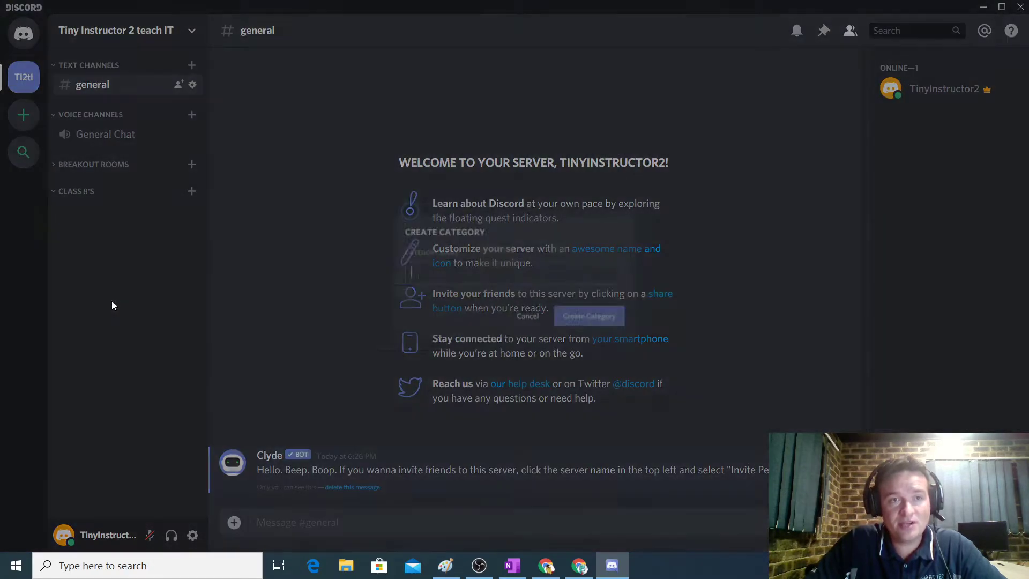
pyautogui.write("Class 9's")
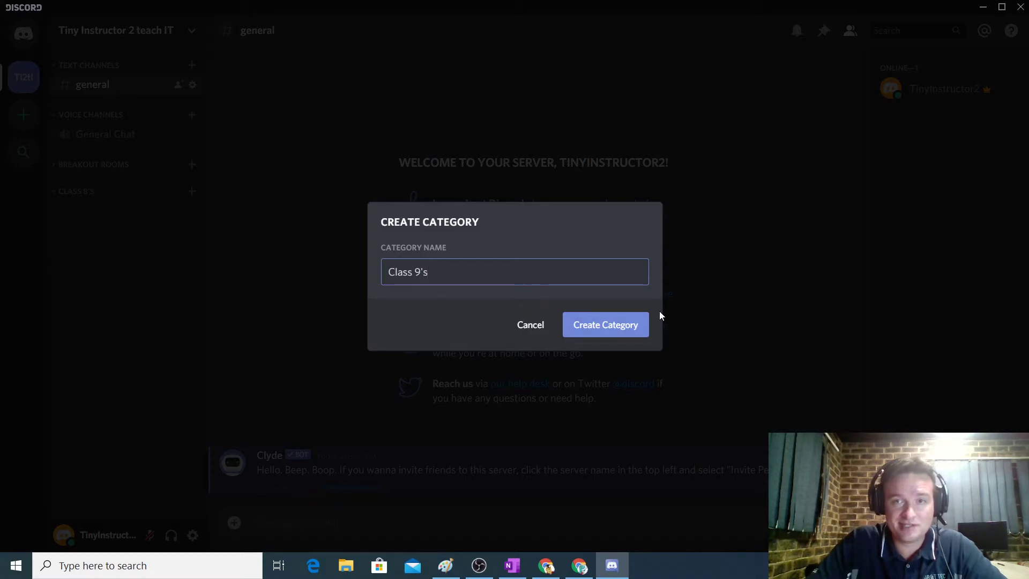
pyautogui.click(620, 324)
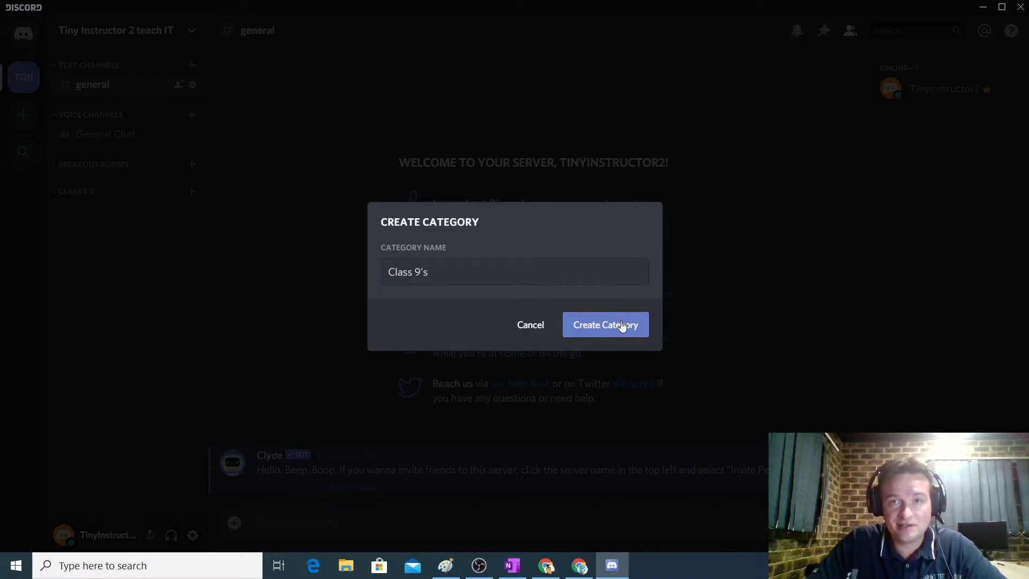
pyautogui.rightClick(116, 295)
pyautogui.click(159, 348)
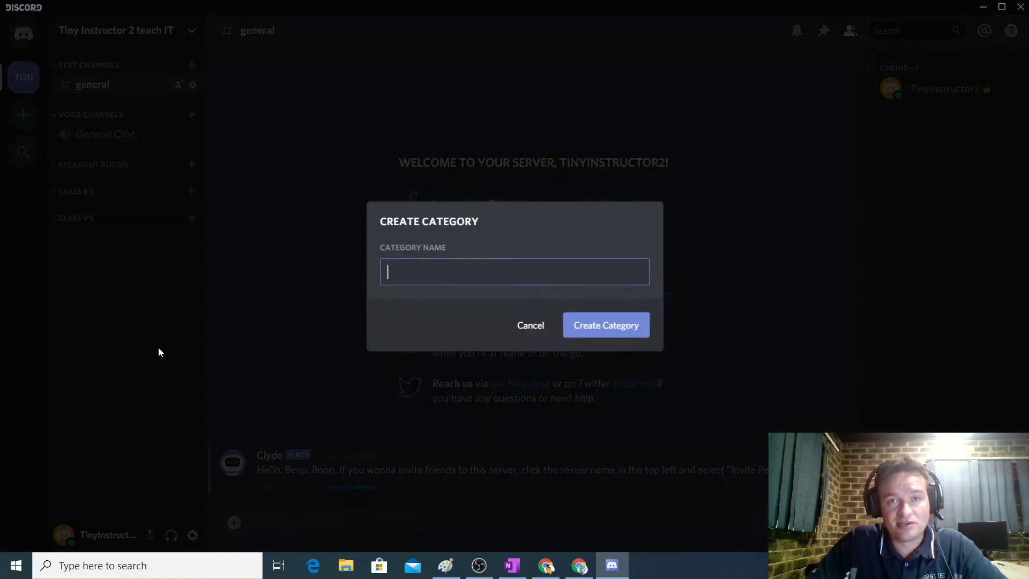
pyautogui.write('Class')
pyautogui.write("10's")
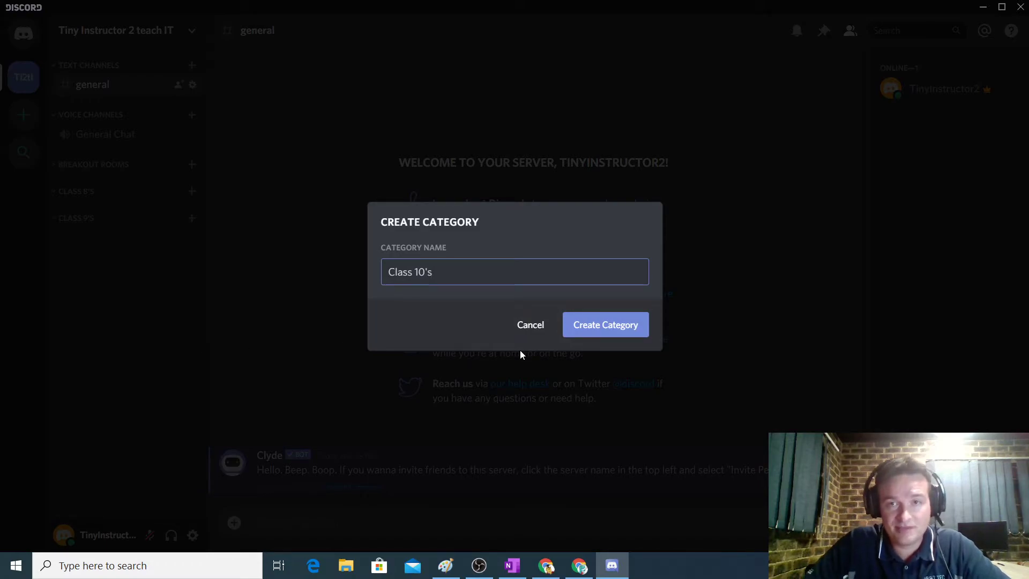
pyautogui.click(599, 328)
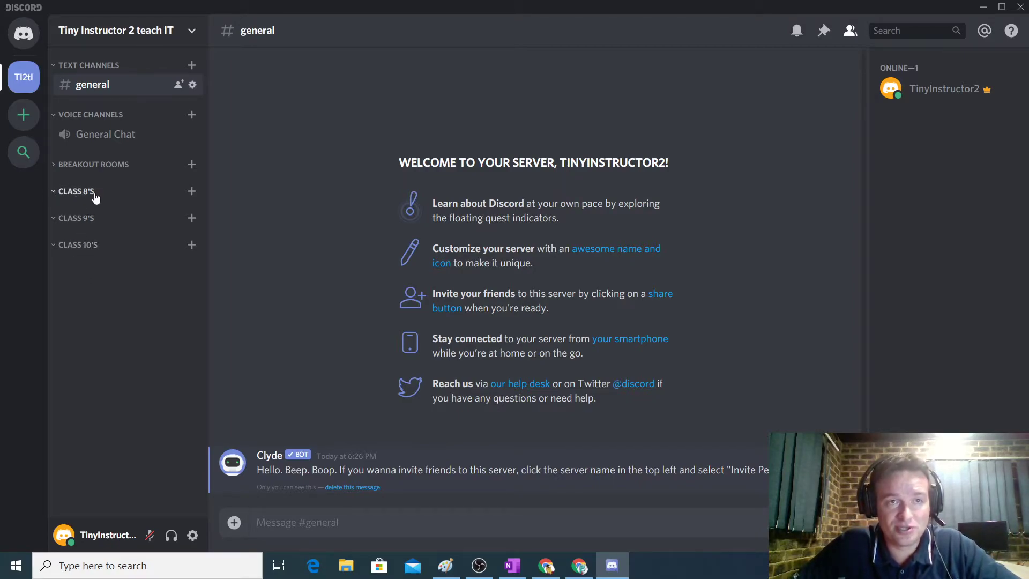
# Create the text channel 'kids-zone-only-8s' inside the Class 8's category.
pyautogui.click(191, 195)
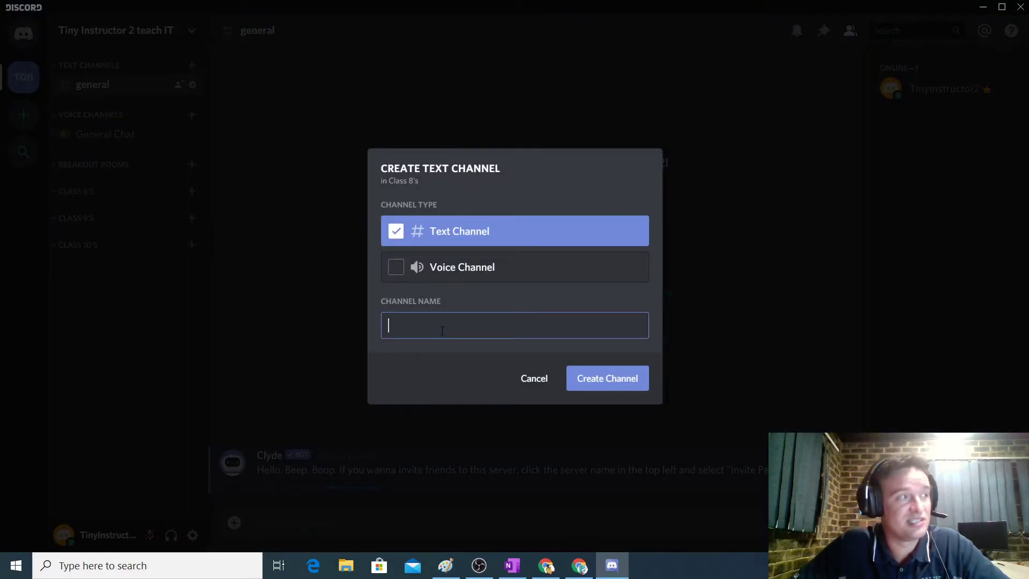
pyautogui.write('kids')
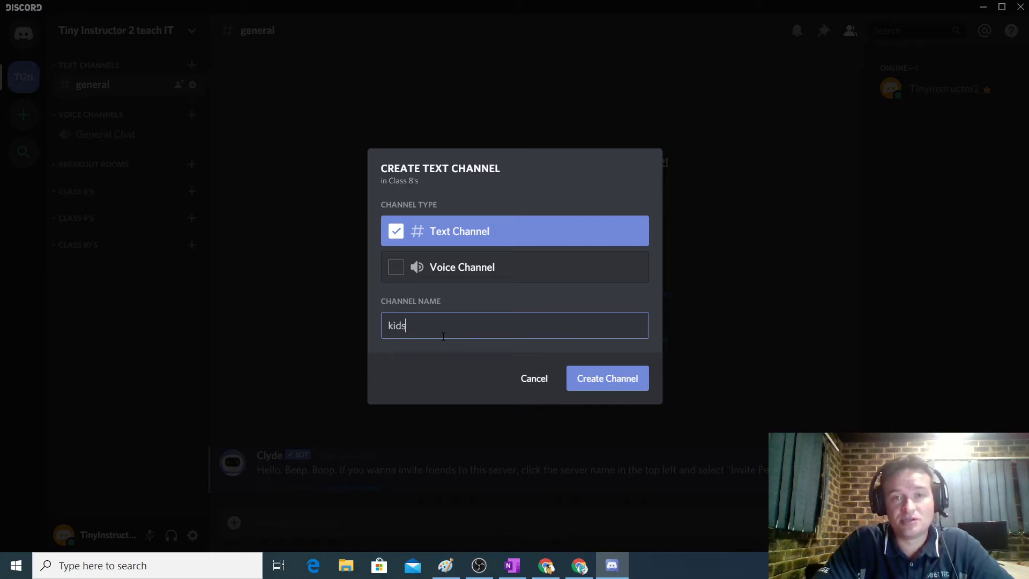
pyautogui.write('-zone-o')
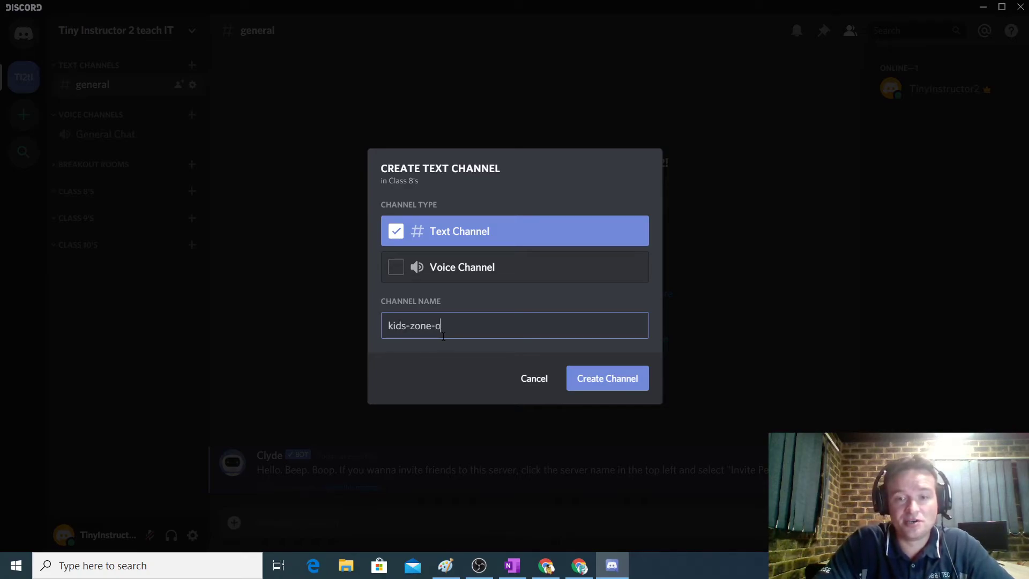
pyautogui.write('nly-8s')
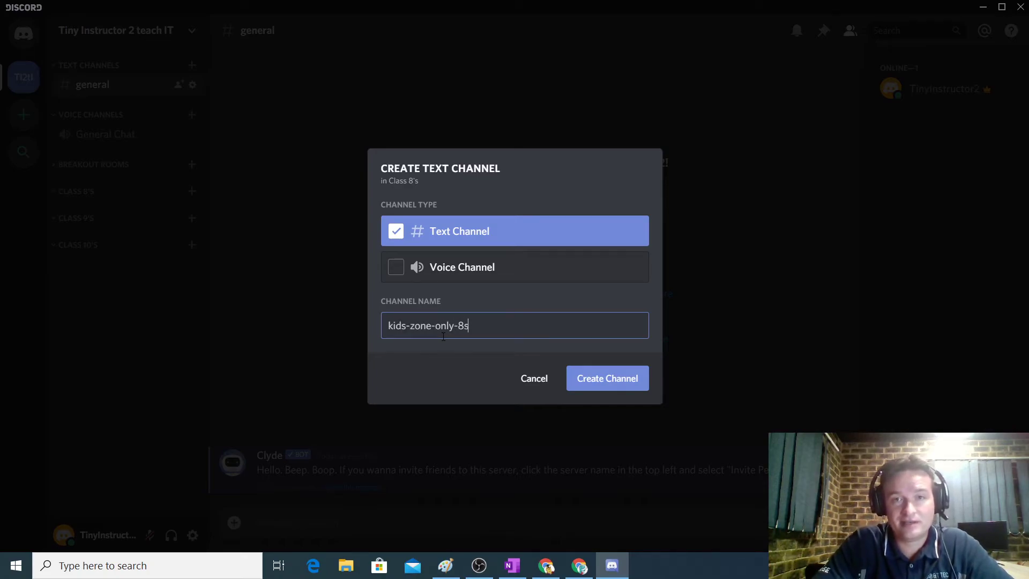
pyautogui.click(606, 384)
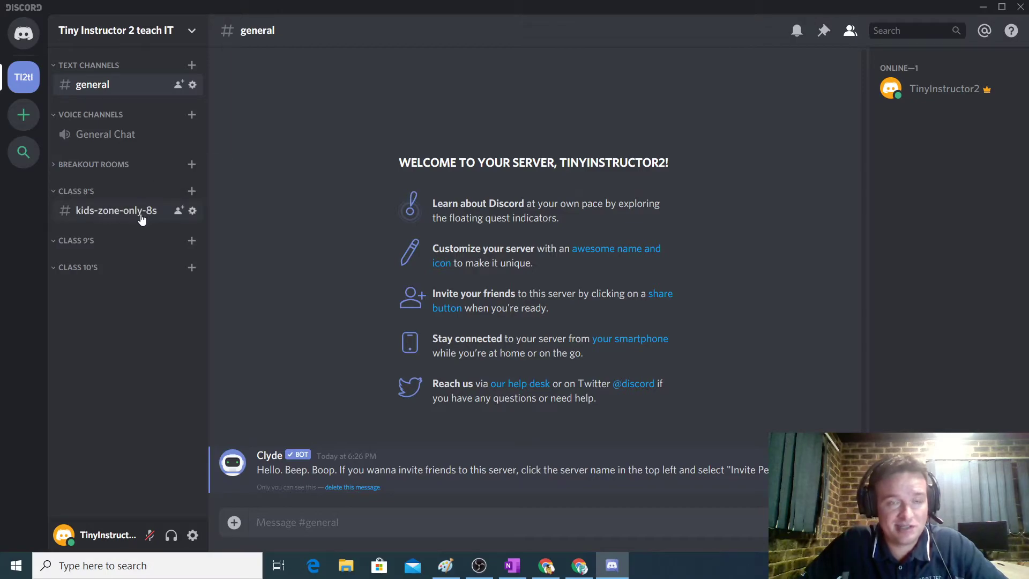
# Add voice channels Class 8 A and Class 8 B under Class 8's.
pyautogui.click(192, 192)
pyautogui.click(383, 273)
pyautogui.click(449, 330)
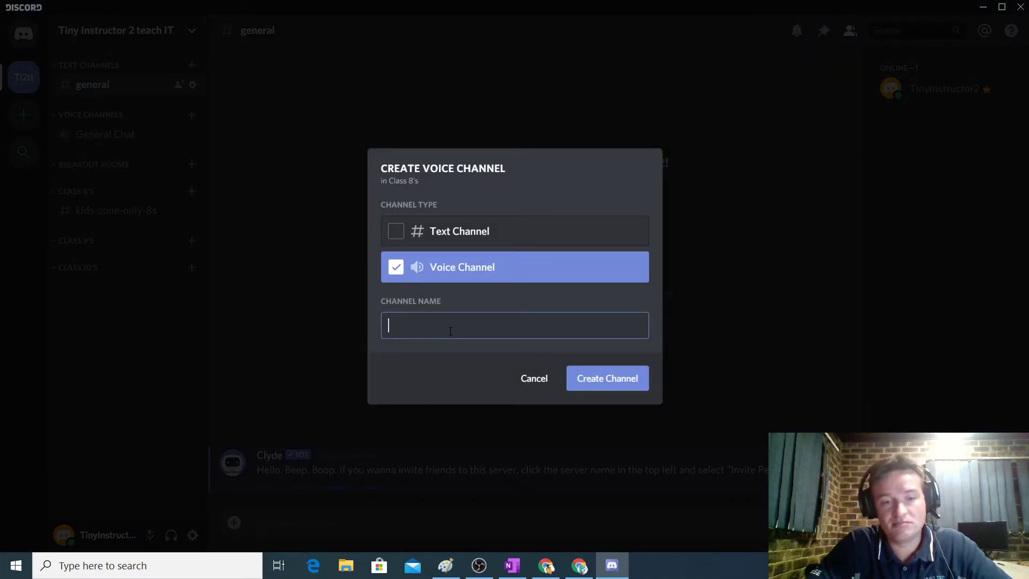
pyautogui.write('Class 8 A')
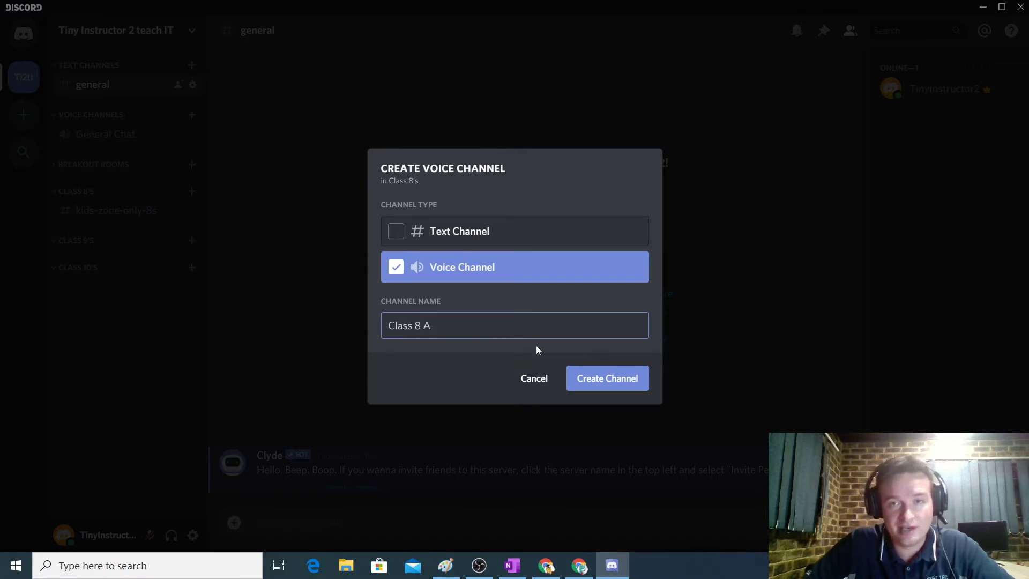
pyautogui.click(593, 382)
pyautogui.click(193, 192)
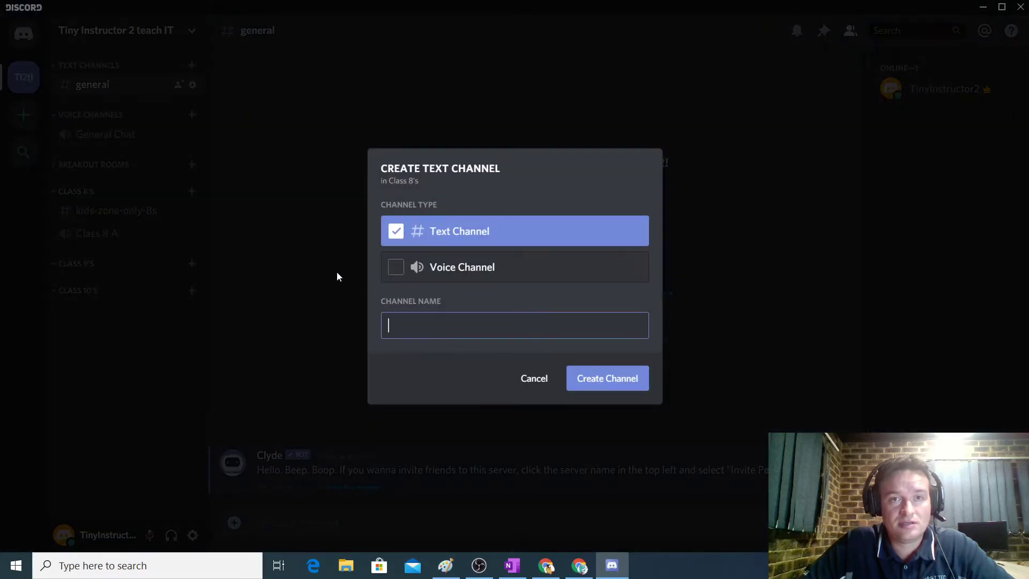
pyautogui.click(385, 274)
pyautogui.click(423, 321)
pyautogui.write('Clas')
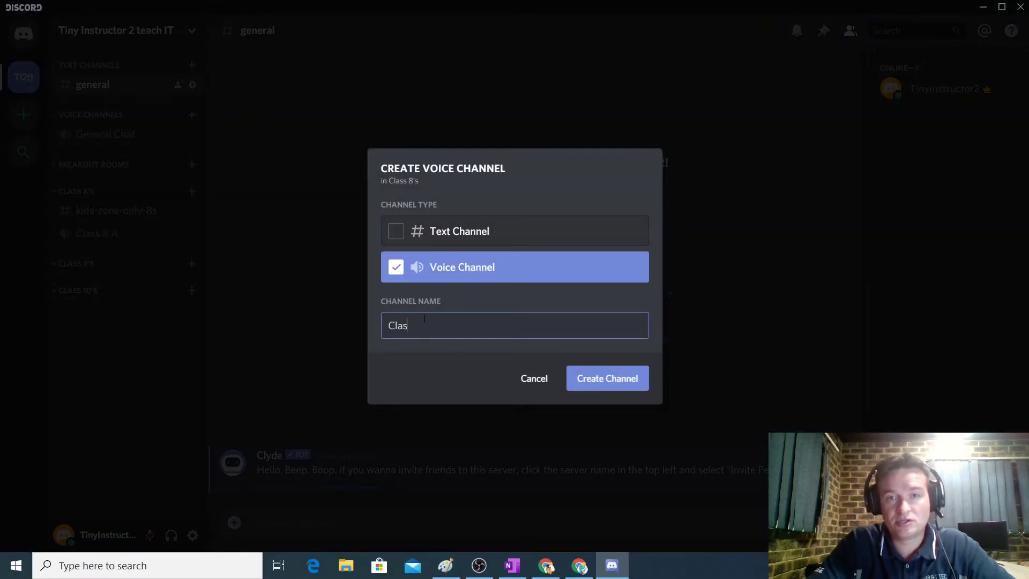
pyautogui.write('s 8 B')
pyautogui.click(614, 384)
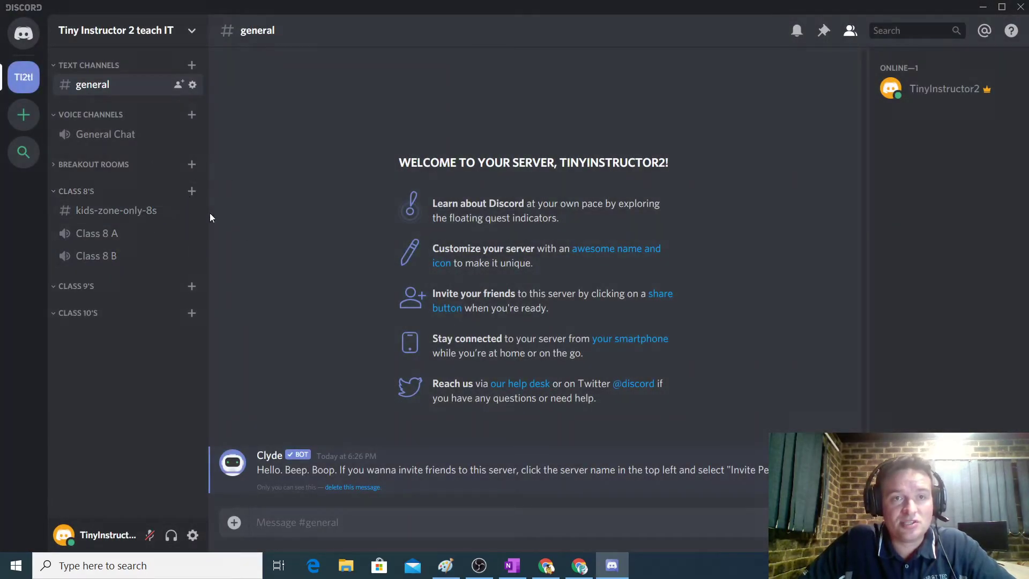
# Add voice channels Class 8 C and Class 8 D under Class 8's.
pyautogui.click(192, 192)
pyautogui.click(387, 273)
pyautogui.click(426, 321)
pyautogui.write('Class ')
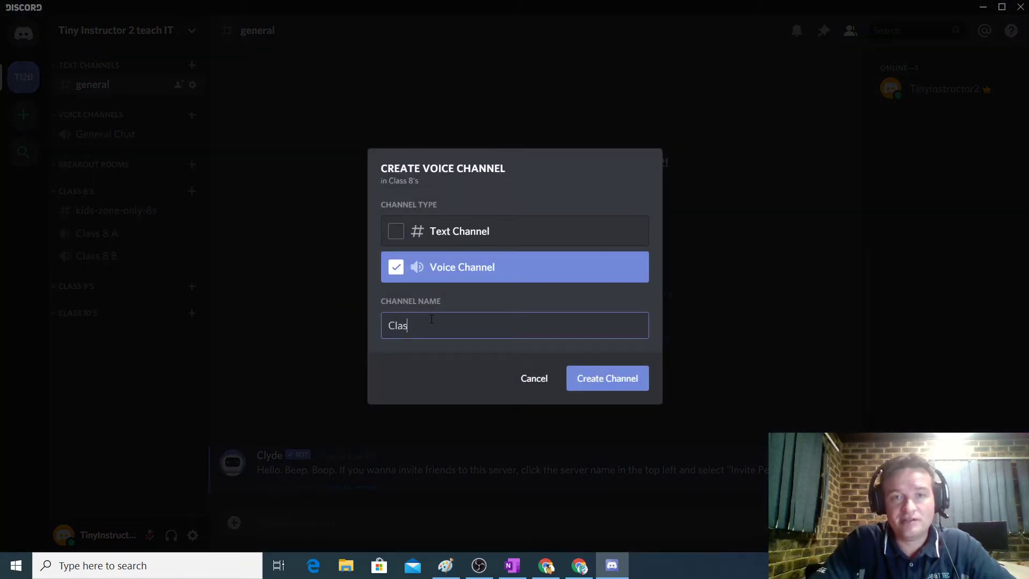
pyautogui.write('8 C')
pyautogui.click(627, 387)
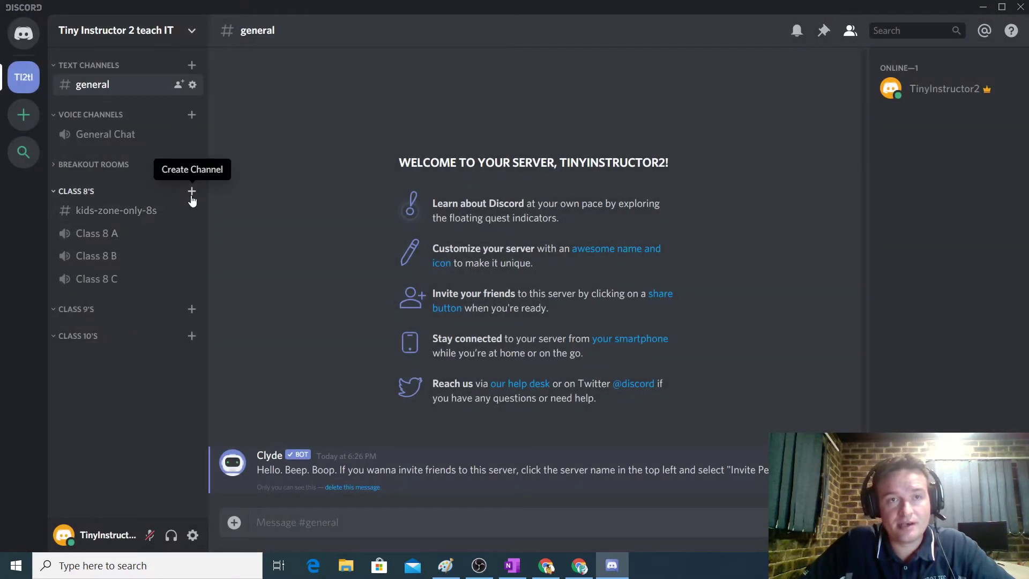
pyautogui.click(192, 192)
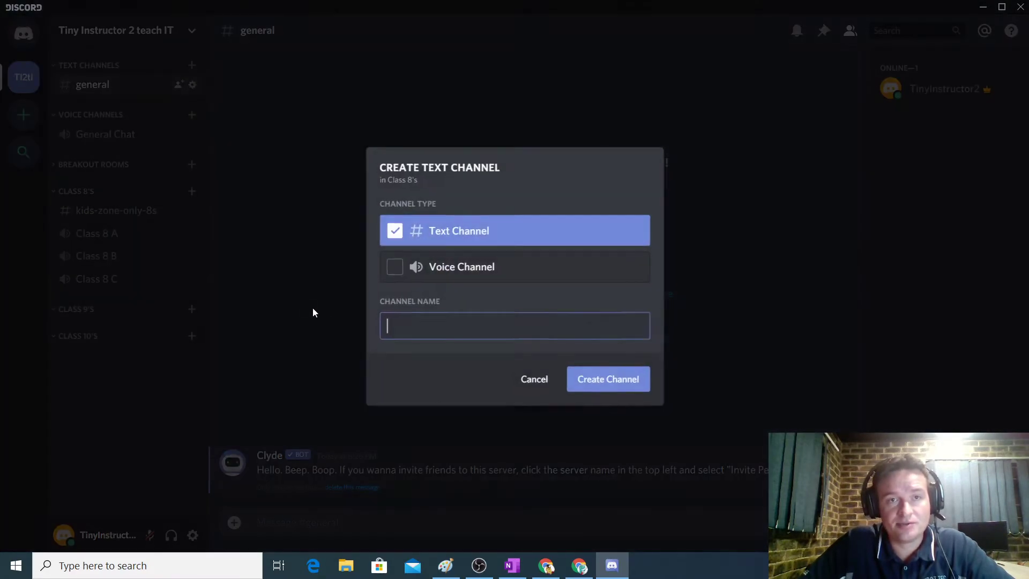
pyautogui.click(402, 273)
pyautogui.click(437, 324)
pyautogui.write('Cla')
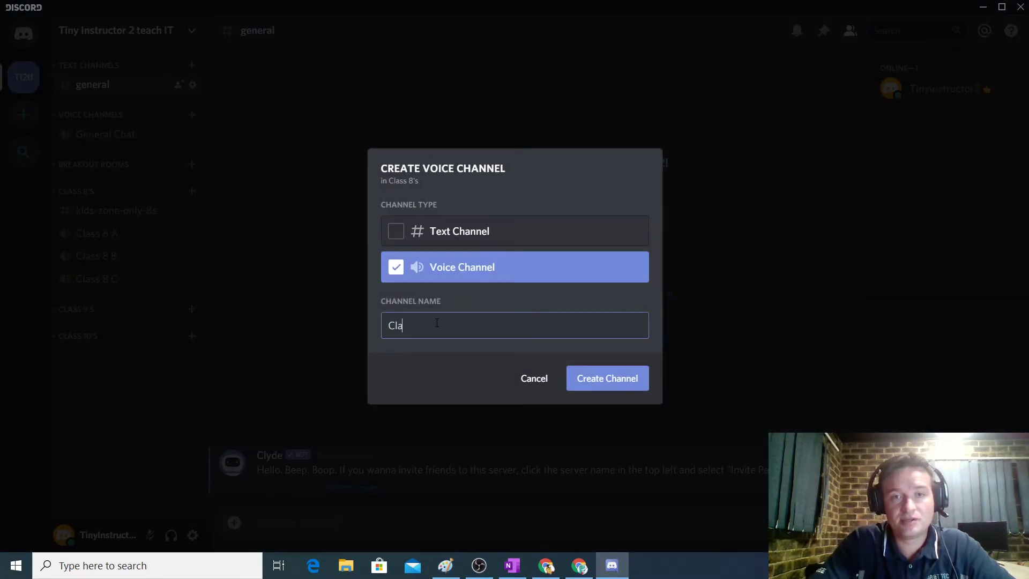
pyautogui.write('ss 8 D')
pyautogui.click(589, 381)
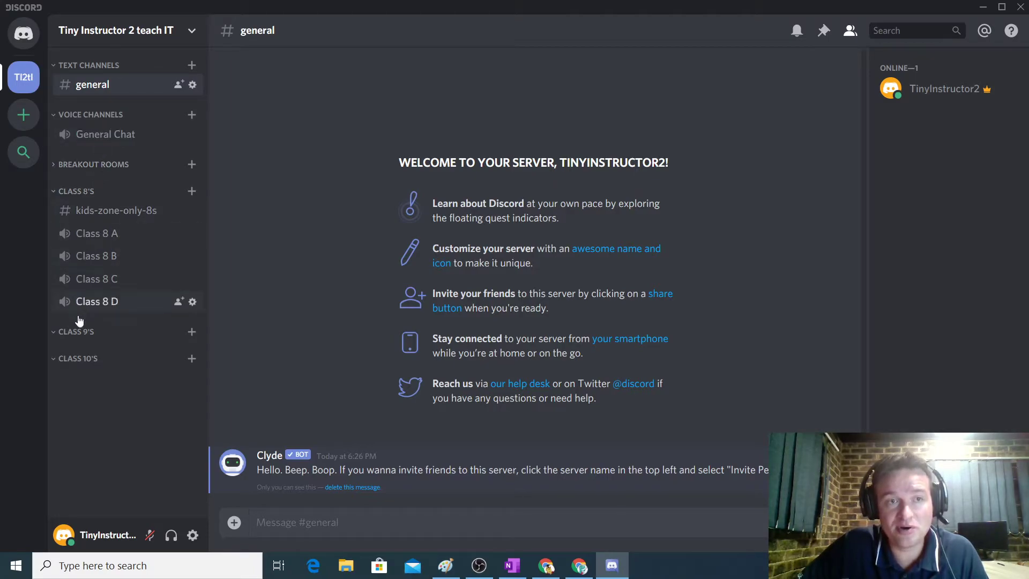
pyautogui.click(54, 164)
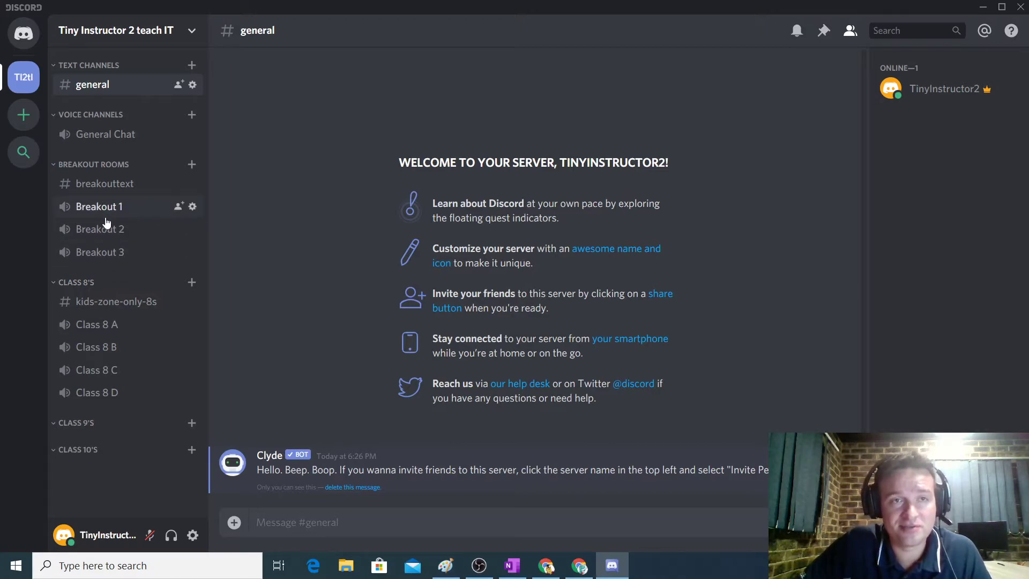
pyautogui.click(51, 166)
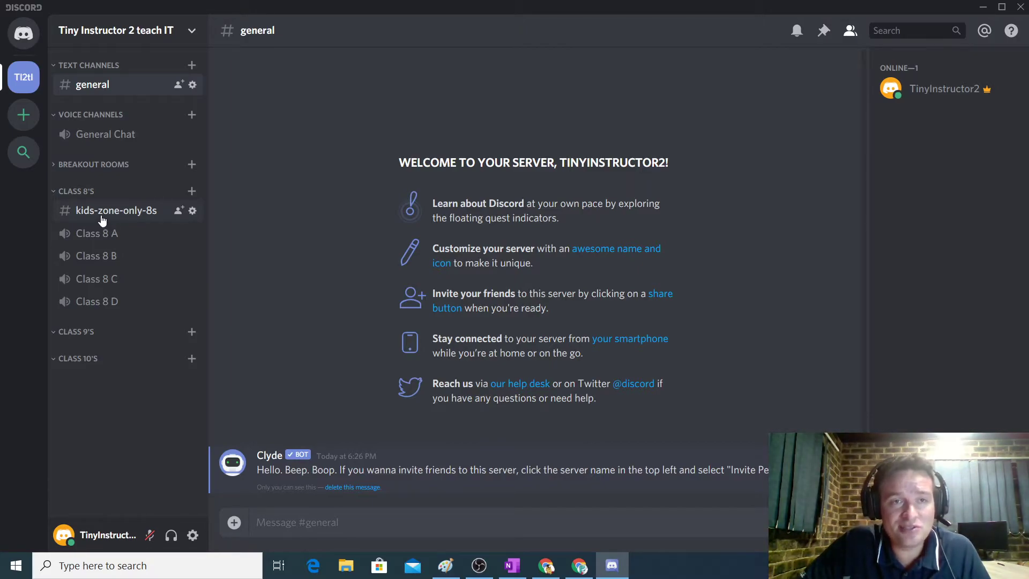
# Set kids-zone-only-8s slowmode to 5 seconds and save.
pyautogui.click(193, 212)
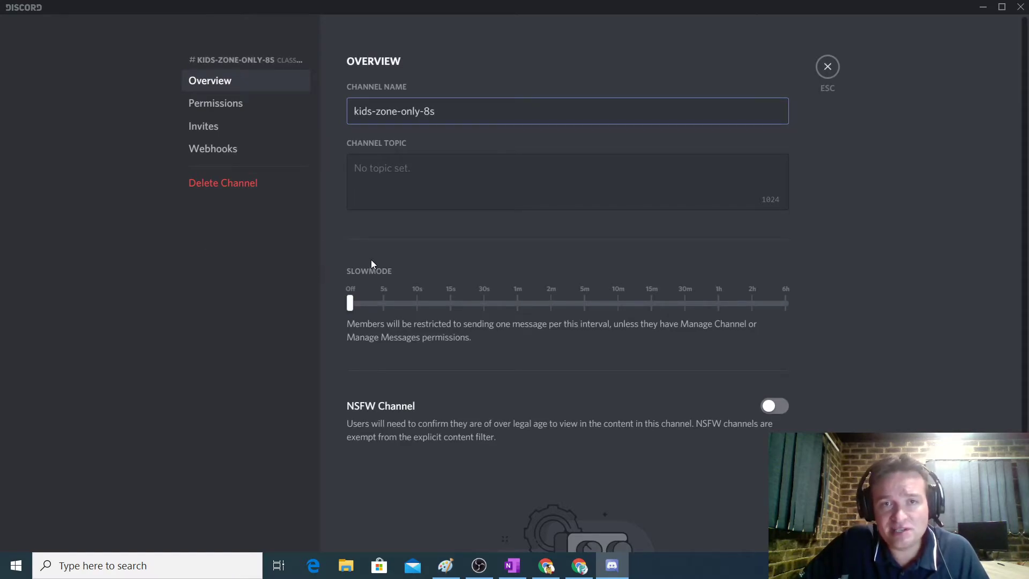
pyautogui.moveTo(351, 304); pyautogui.dragTo(371, 301)
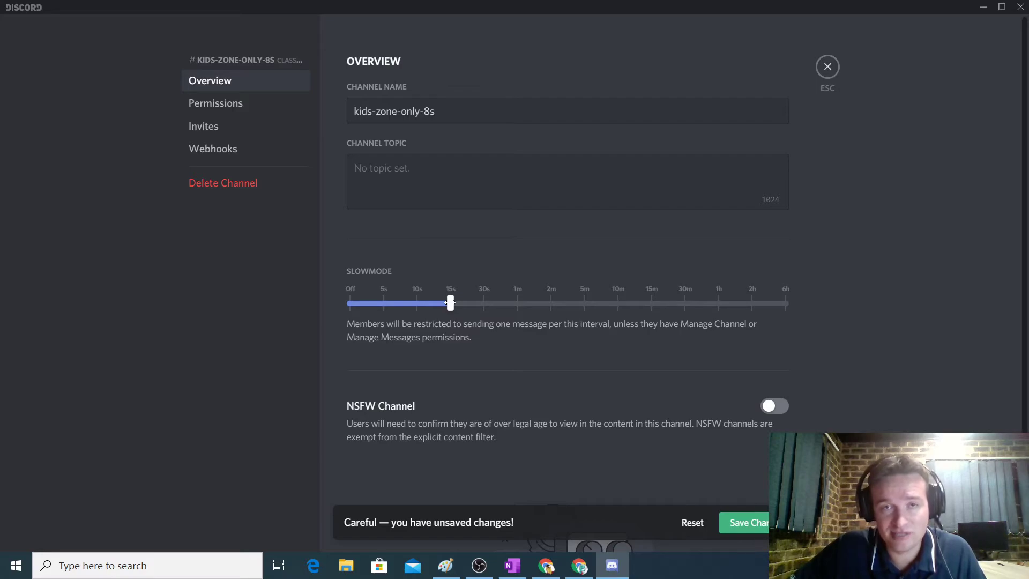
pyautogui.moveTo(450, 303); pyautogui.dragTo(395, 301)
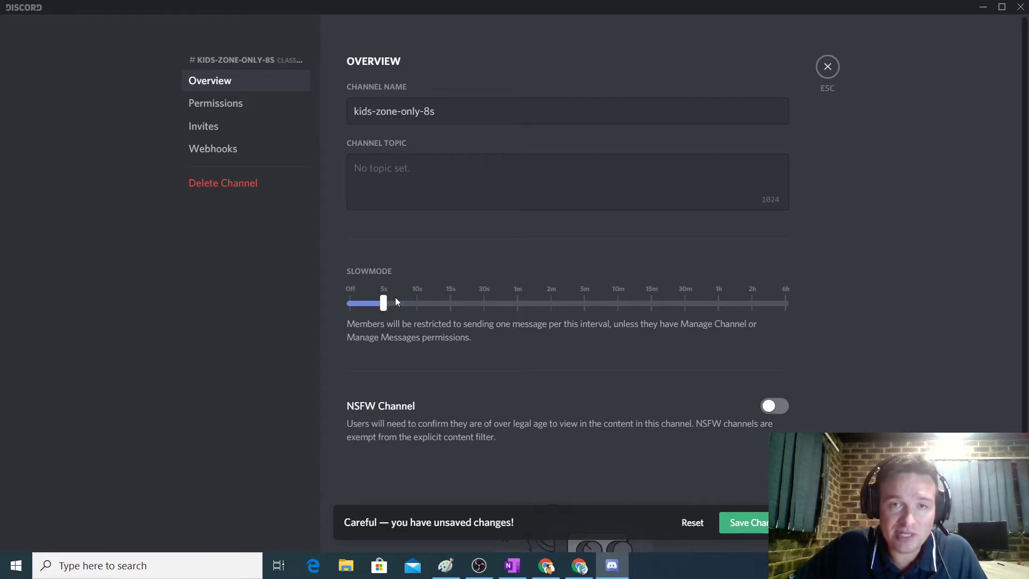
pyautogui.click(747, 522)
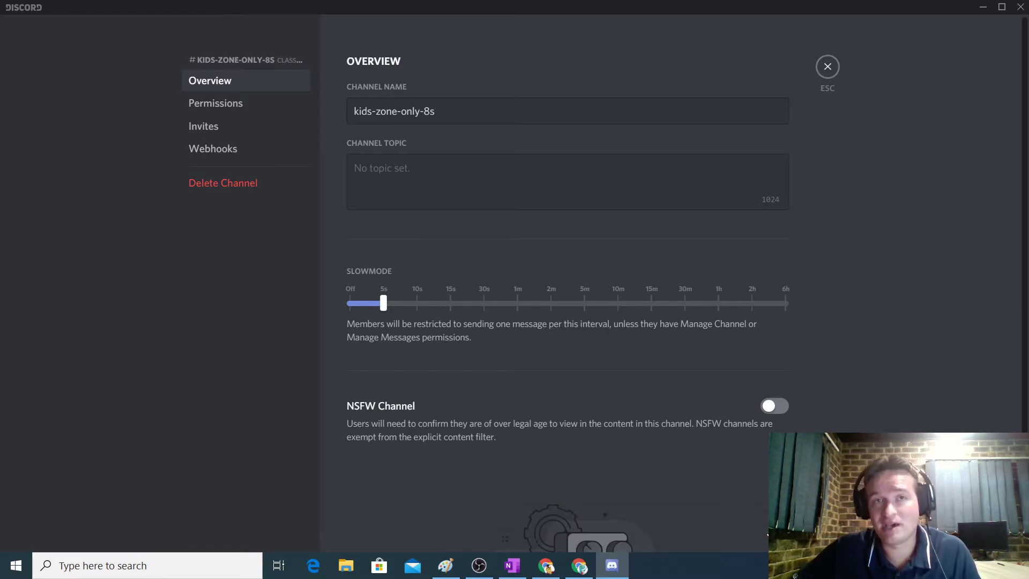
# Set the channel topic to 'General chat channel for grade 8's' and save.
pyautogui.click(458, 178)
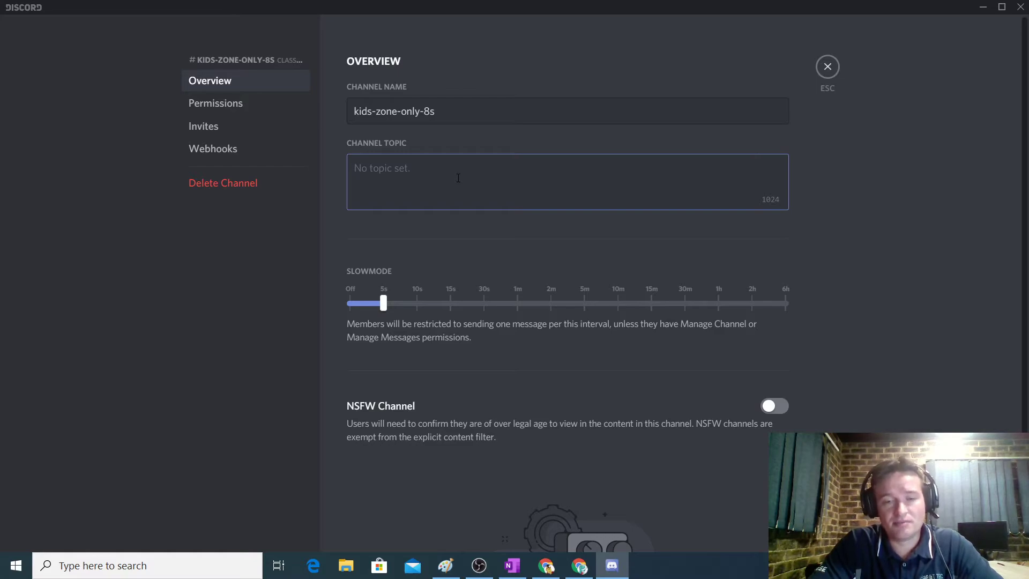
pyautogui.write('General chat chan')
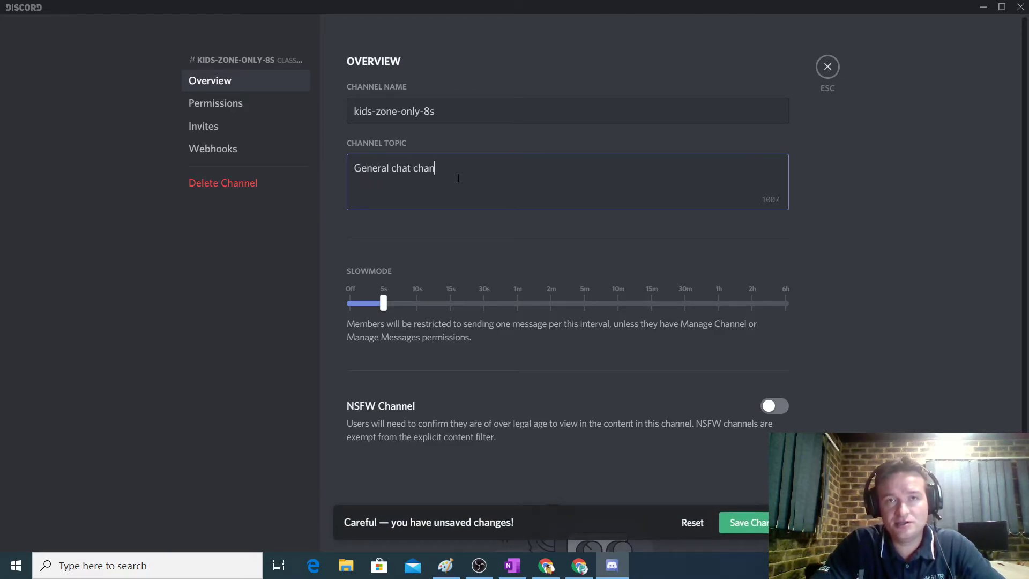
pyautogui.write('nel for gr')
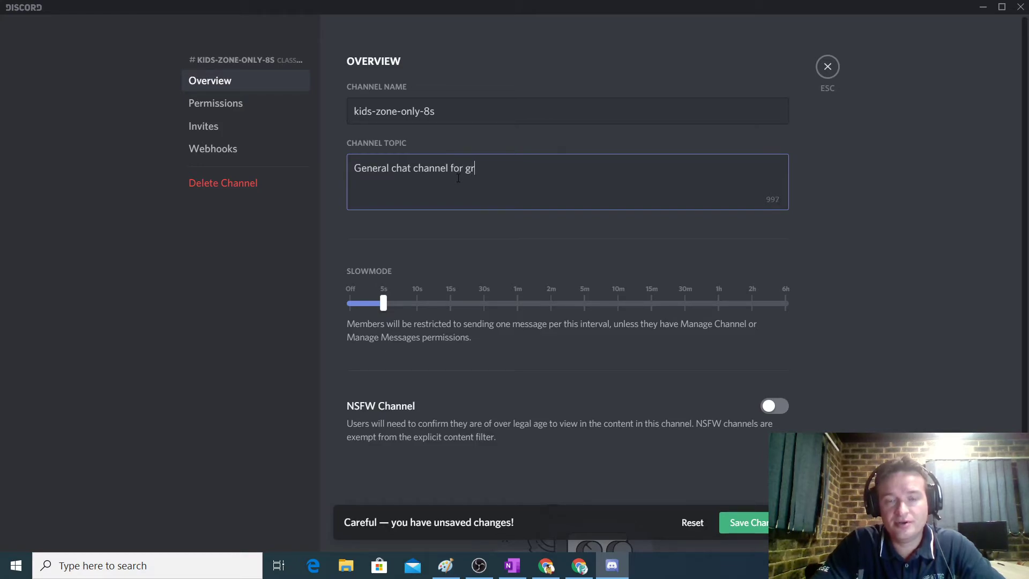
pyautogui.write("ade 8's.")
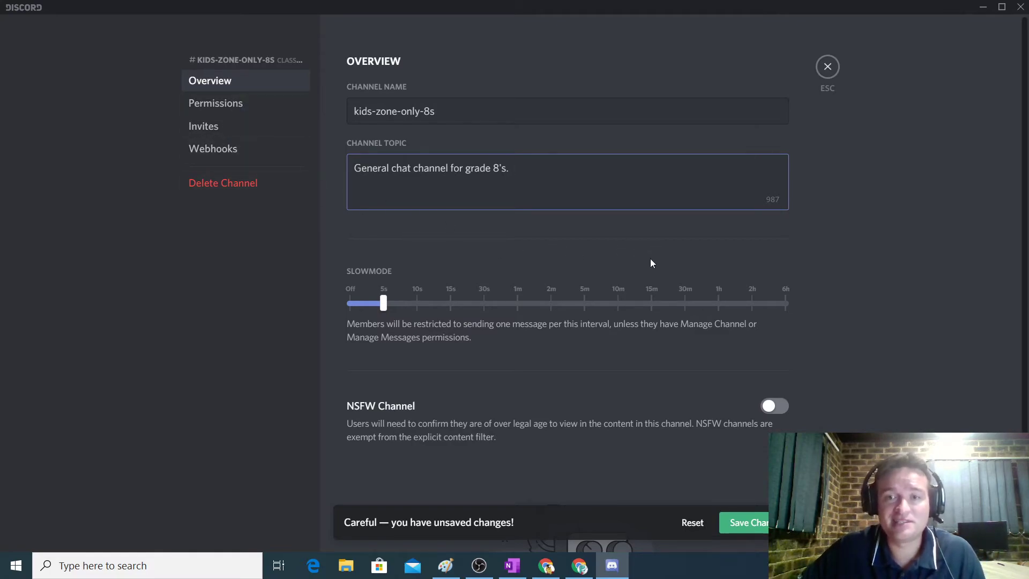
pyautogui.click(748, 524)
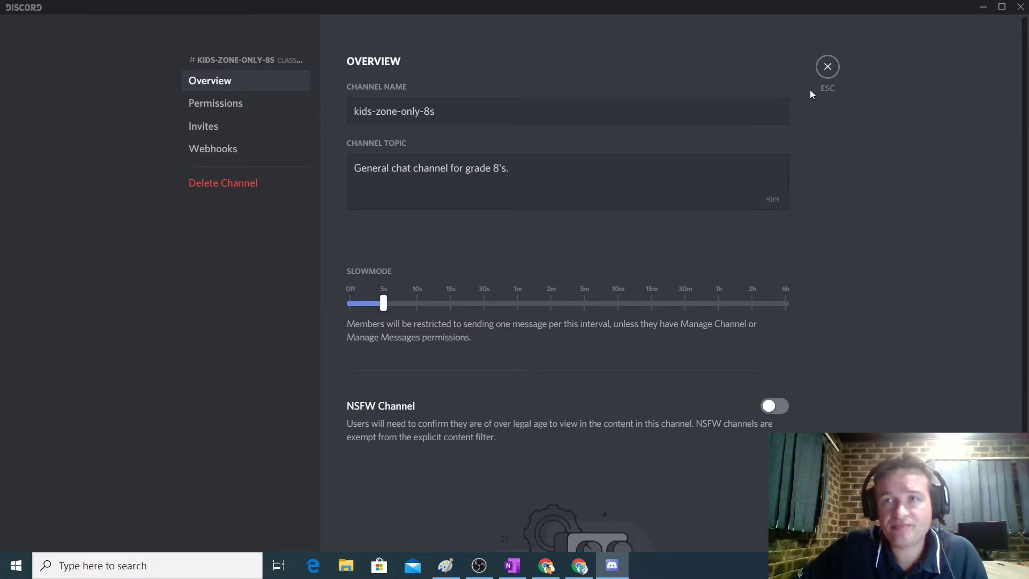
# Drop the Class 8 A voice channel bitrate from 64kbps to about 22kbps.
pyautogui.click(827, 69)
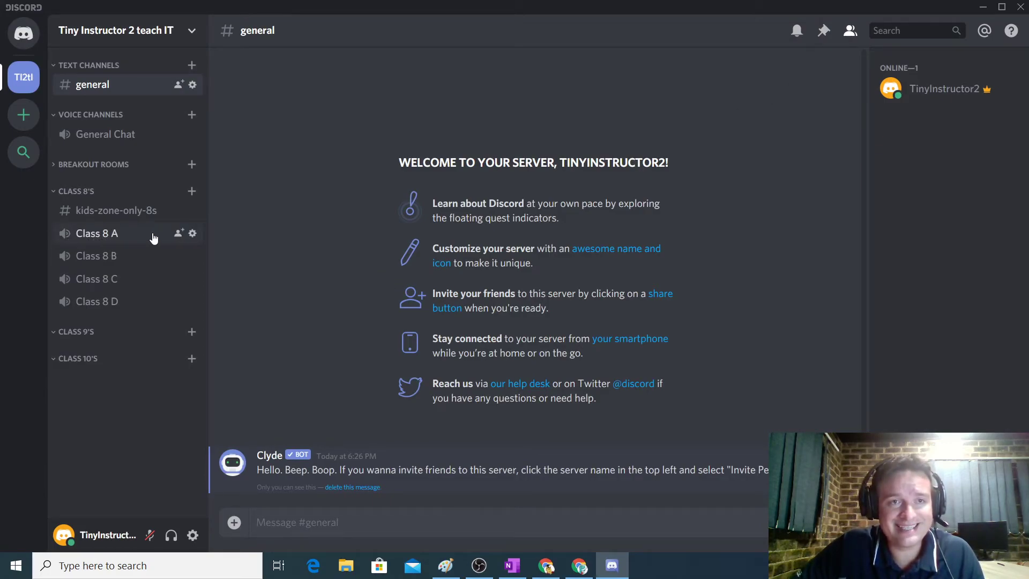
pyautogui.click(192, 234)
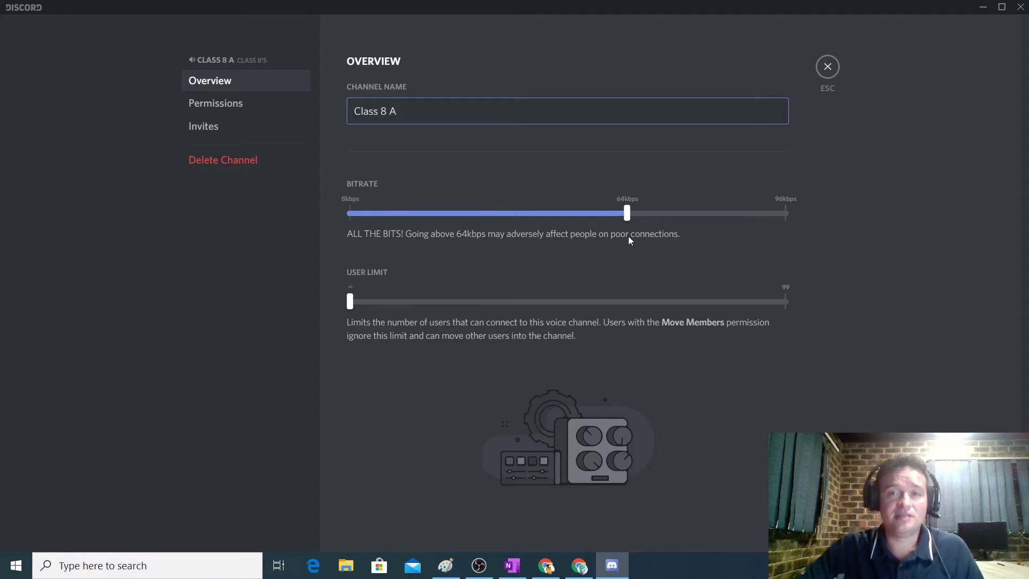
pyautogui.moveTo(626, 214)
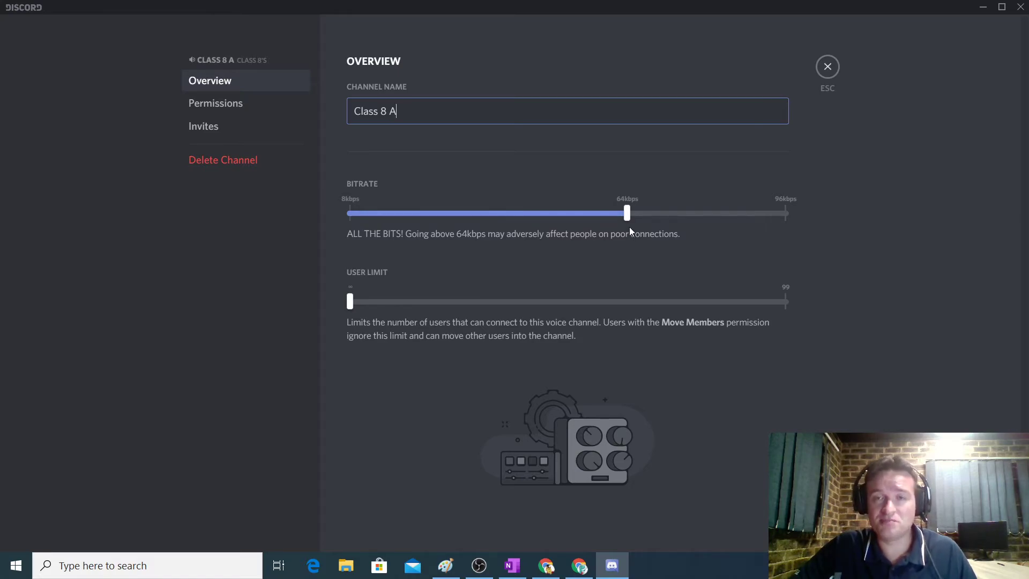
pyautogui.moveTo(626, 213); pyautogui.dragTo(430, 213)
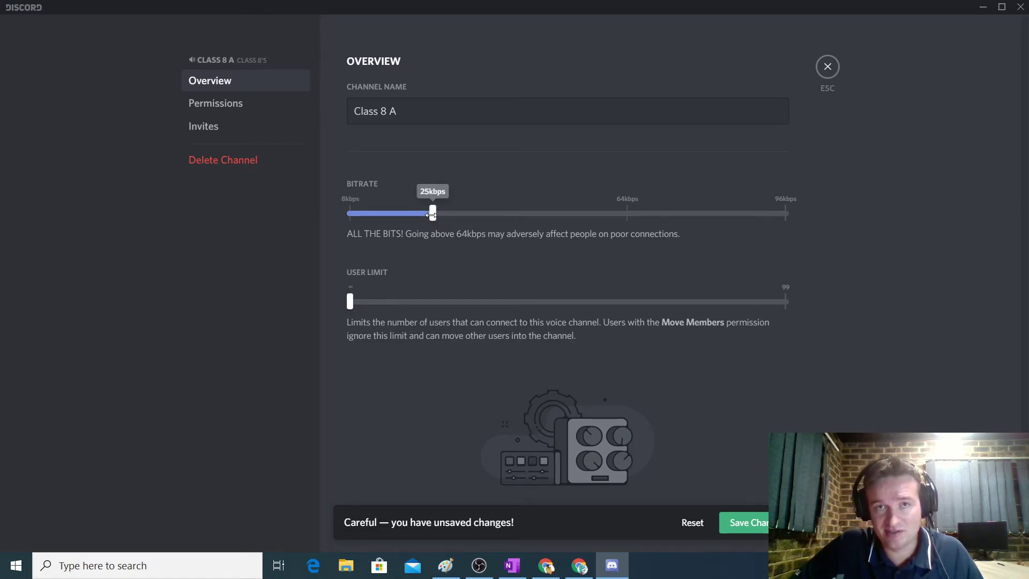
pyautogui.moveTo(433, 213); pyautogui.dragTo(428, 213)
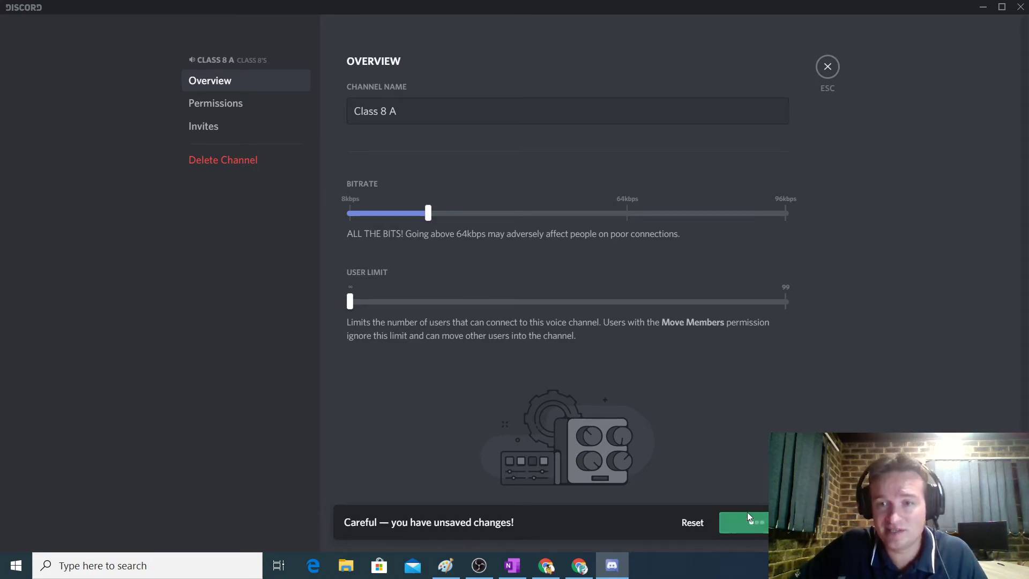
pyautogui.click(834, 73)
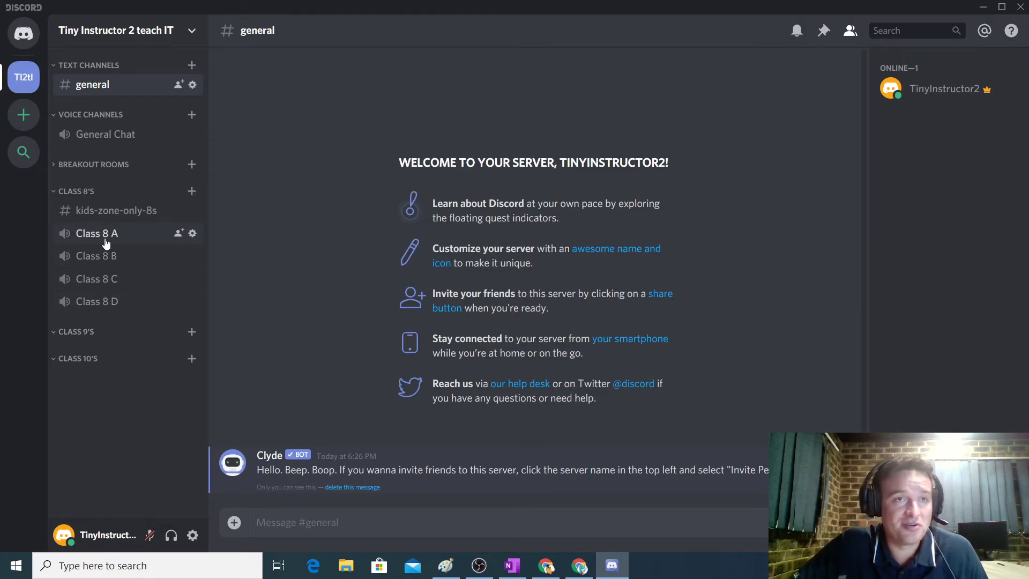
# Join Class 8 A and go live streaming Screen 1 from the Screens list.
pyautogui.click(106, 244)
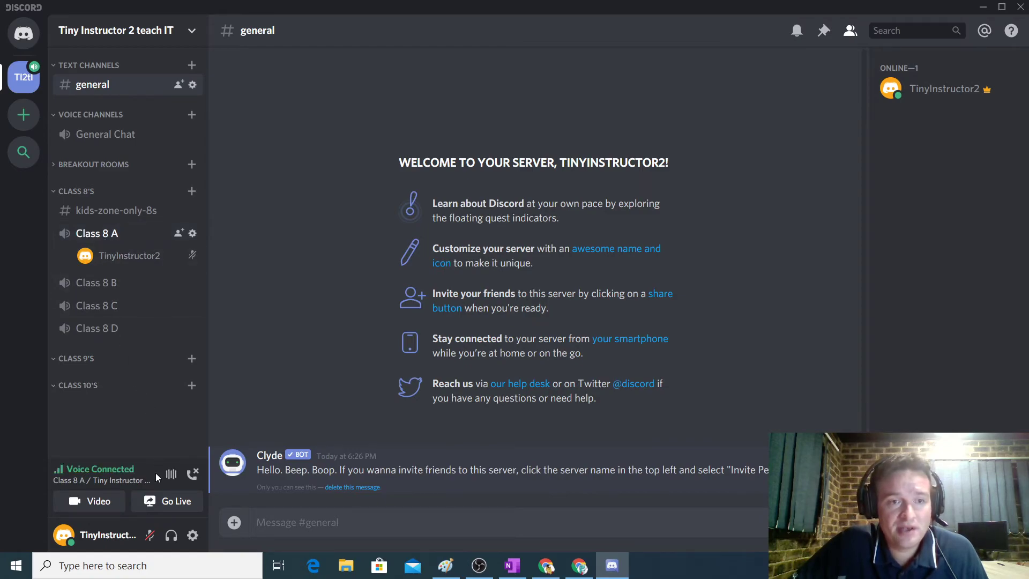
pyautogui.click(165, 504)
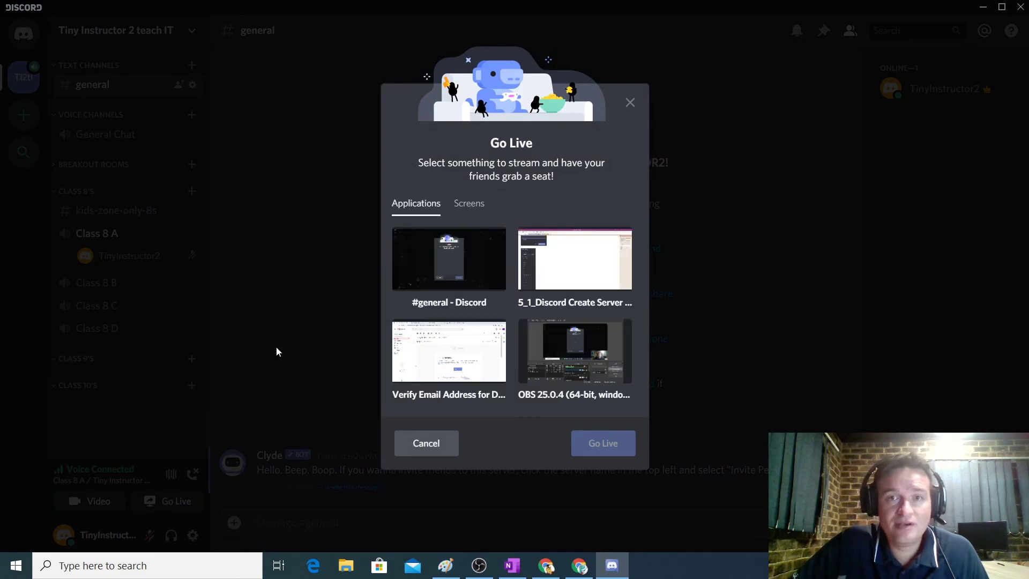
pyautogui.click(466, 208)
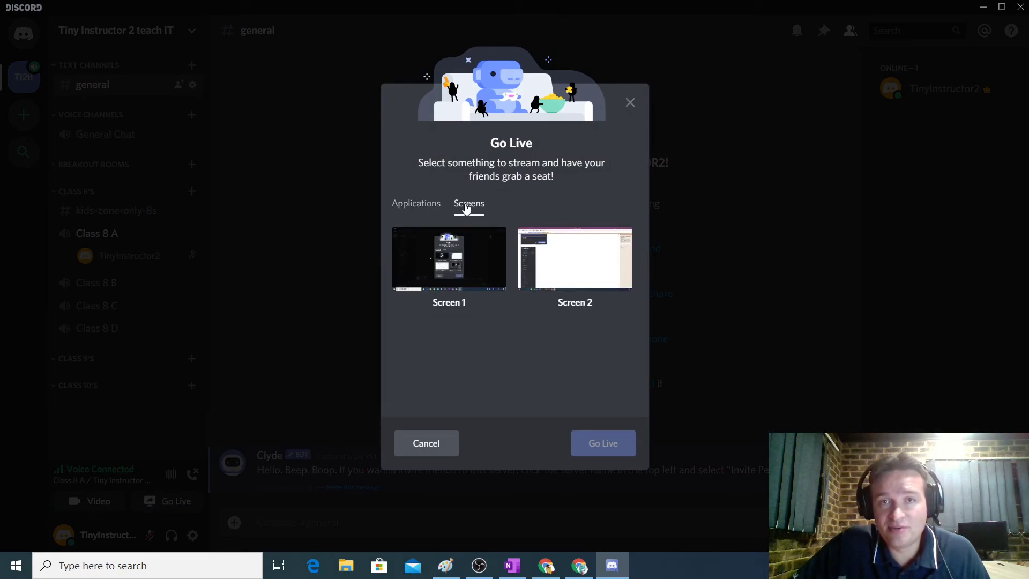
pyautogui.click(477, 259)
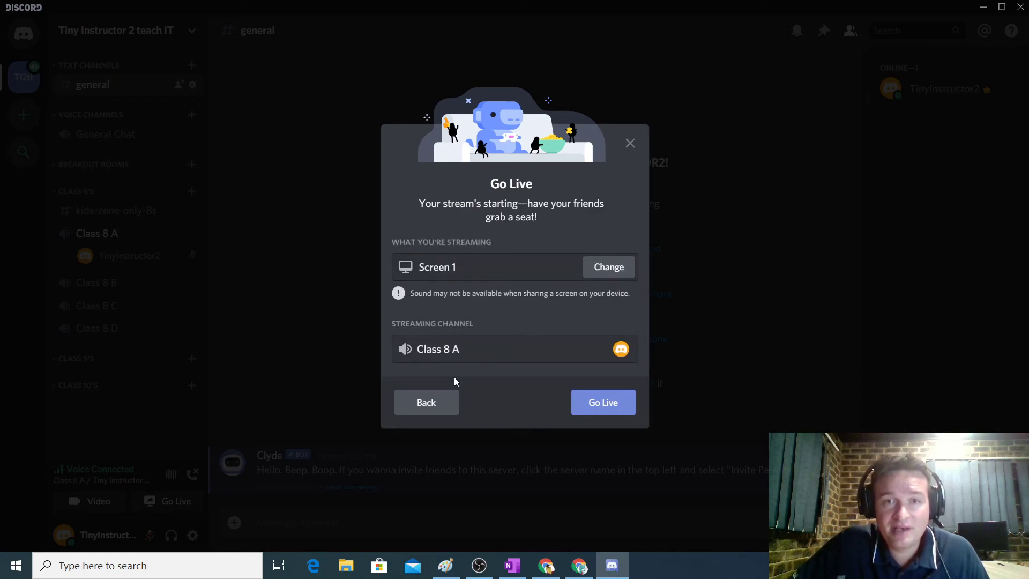
pyautogui.click(596, 403)
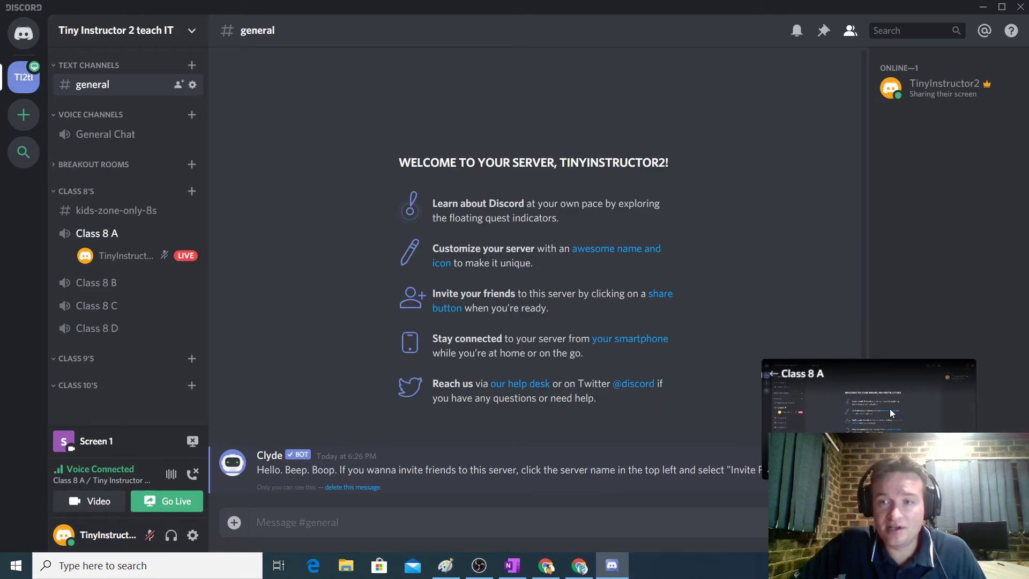
# Move the stream preview window higher and unmute the microphone.
pyautogui.moveTo(109, 261)
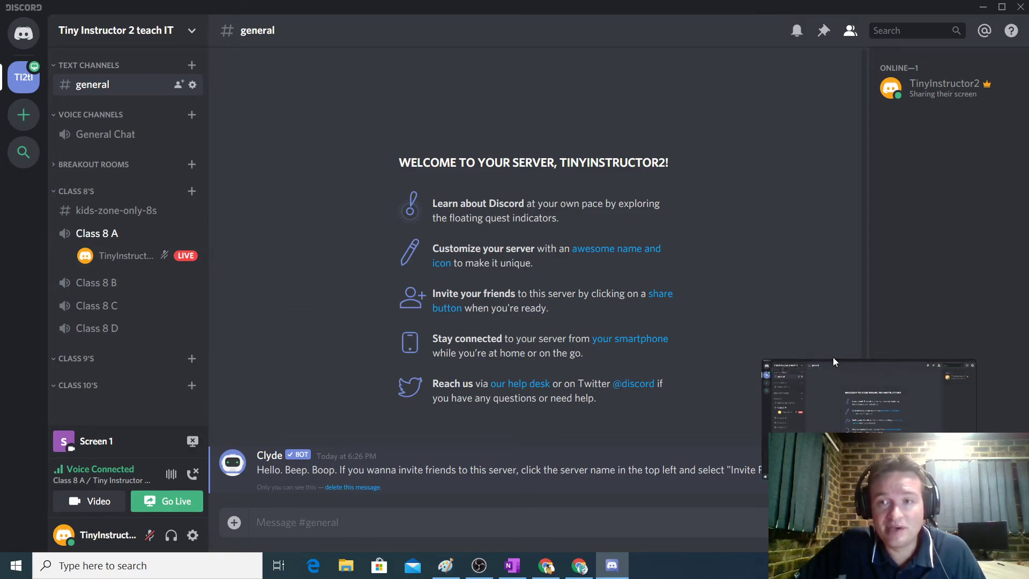
pyautogui.moveTo(841, 364); pyautogui.dragTo(731, 221)
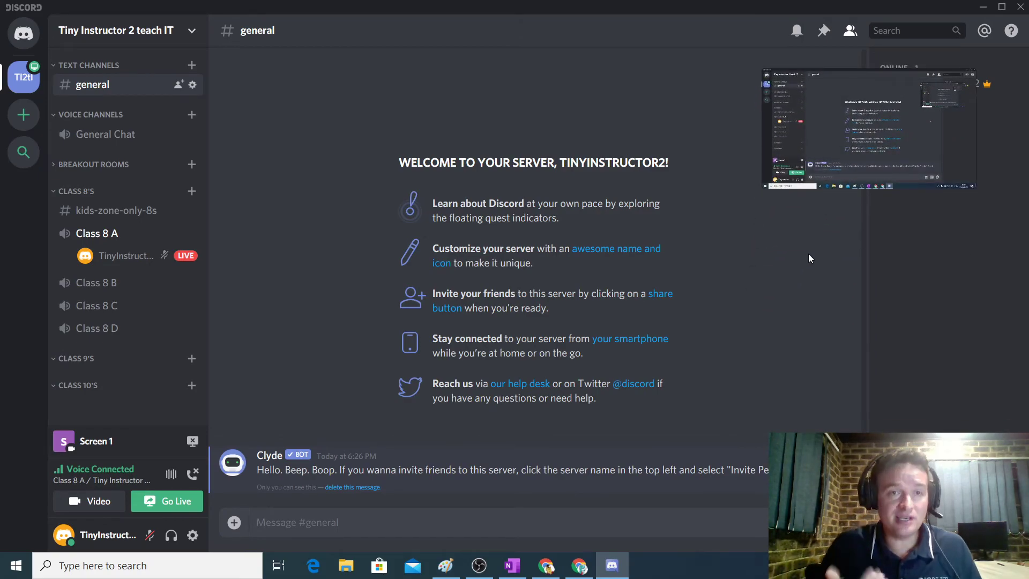
pyautogui.click(149, 535)
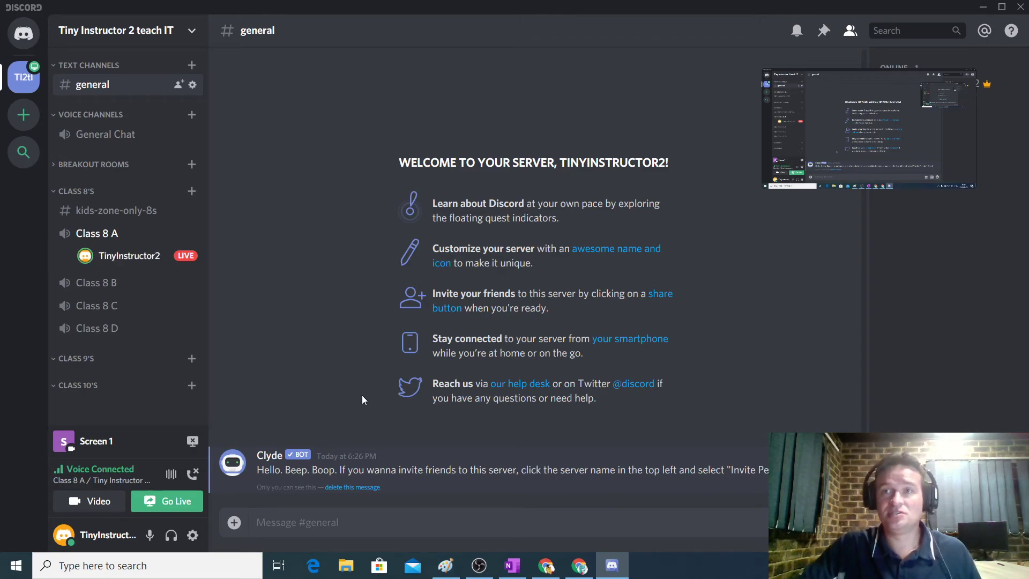
# Minimize Discord to check the Gmail message, then restore it to full screen.
pyautogui.click(983, 10)
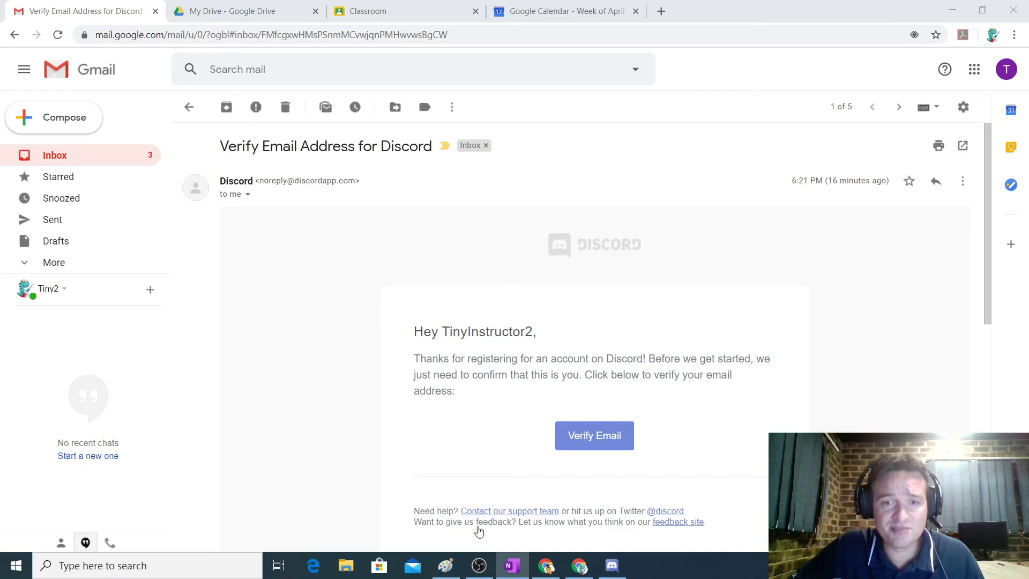
pyautogui.click(612, 566)
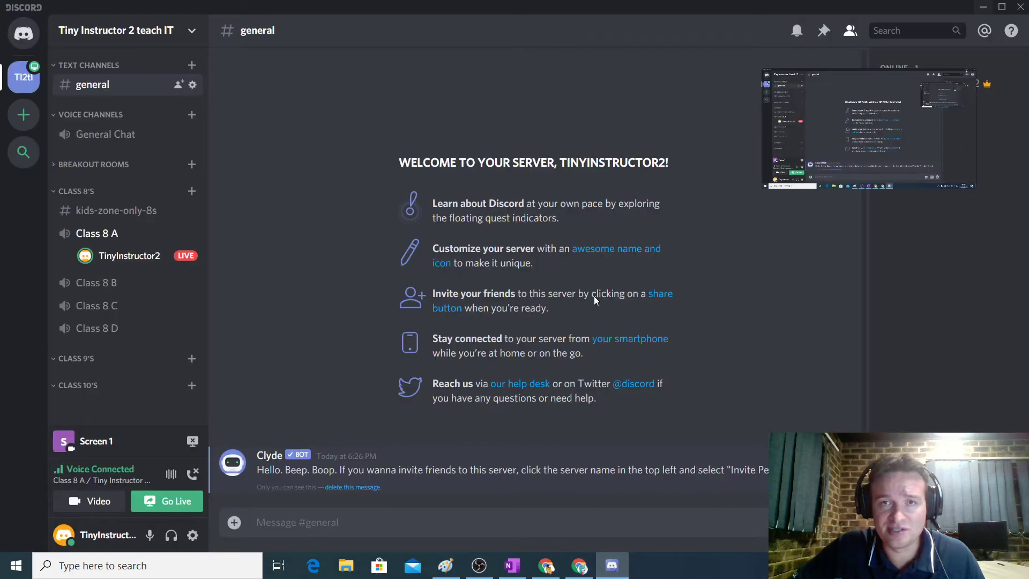
pyautogui.moveTo(658, 11); pyautogui.dragTo(559, 113)
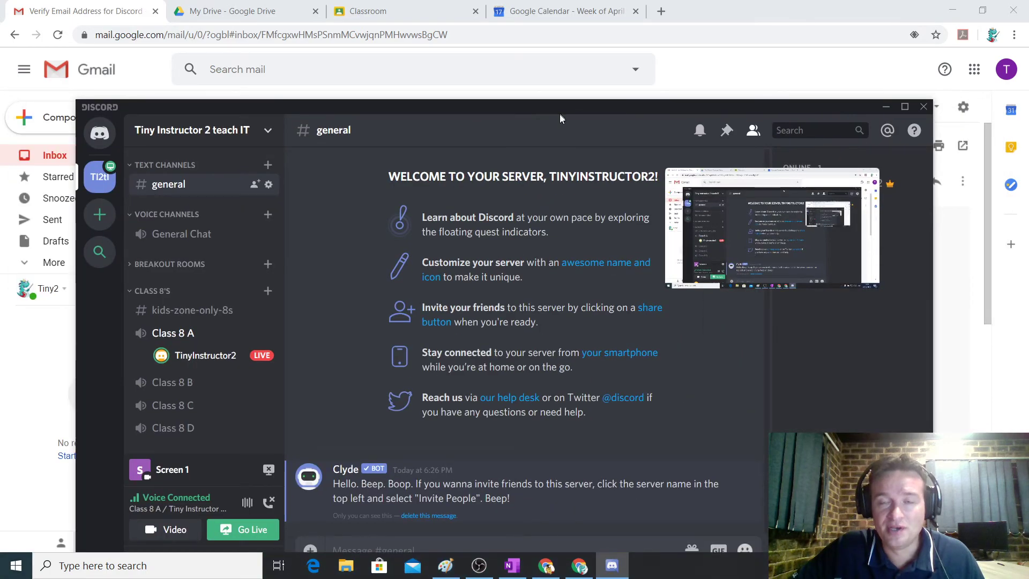
pyautogui.doubleClick(559, 113)
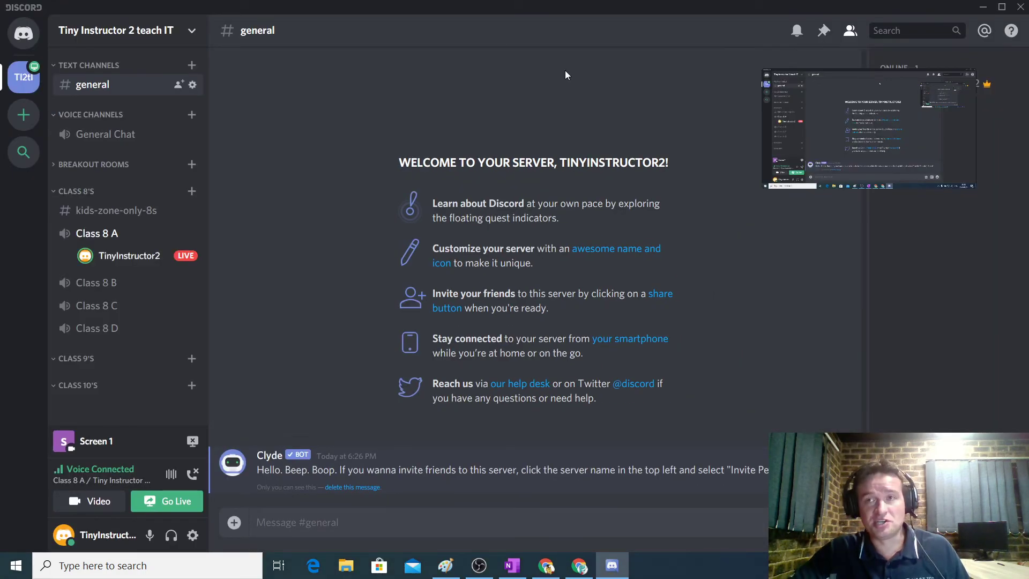
# Stop the screen stream and disconnect from the Class 8 A voice channel.
pyautogui.moveTo(156, 257)
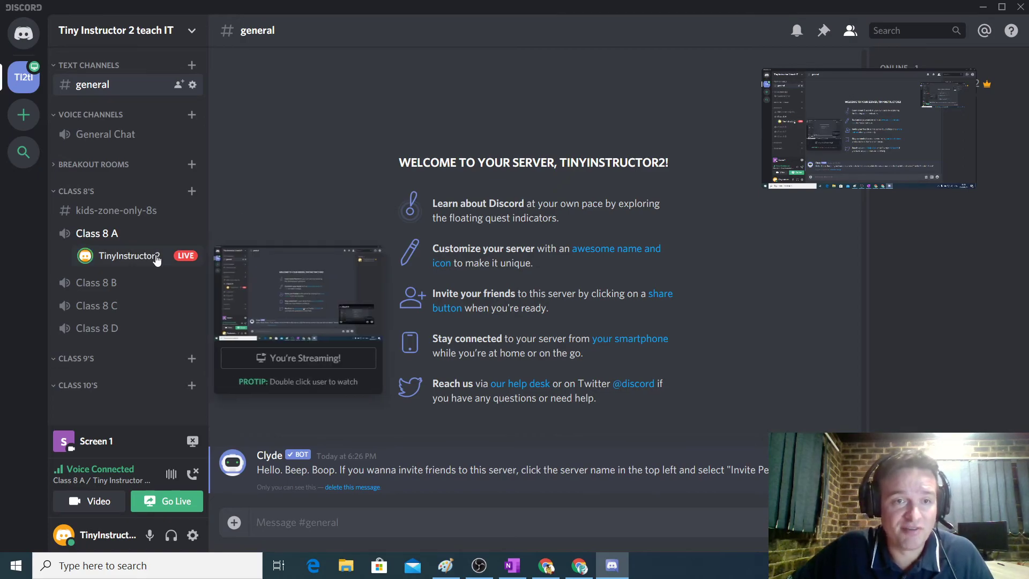
pyautogui.moveTo(943, 149)
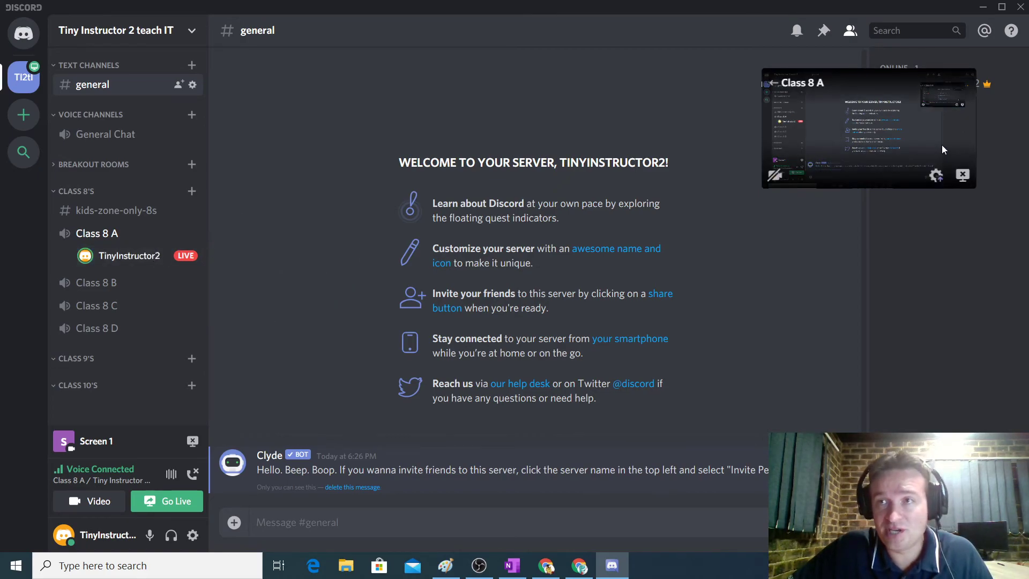
pyautogui.click(962, 176)
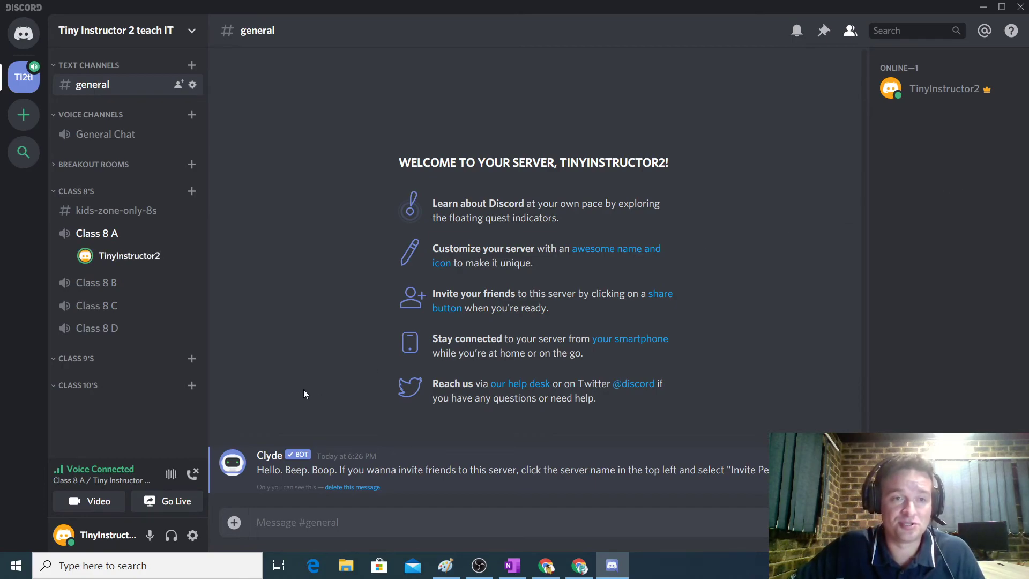
pyautogui.click(194, 473)
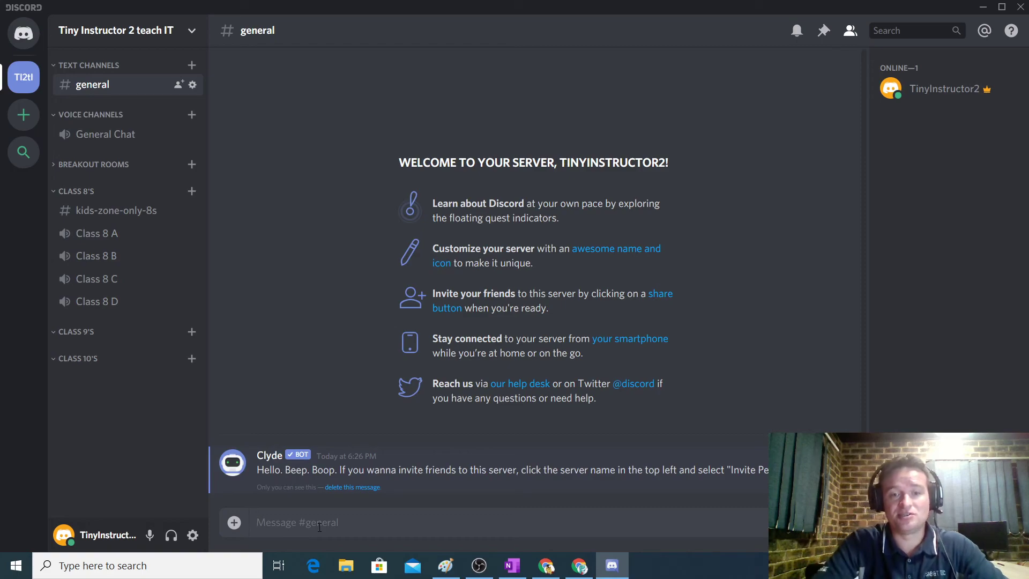
# Send 'Hi Guys' and then 'Lets learn something today' in #general.
pyautogui.write('Hi Guys')
pyautogui.press('Return')
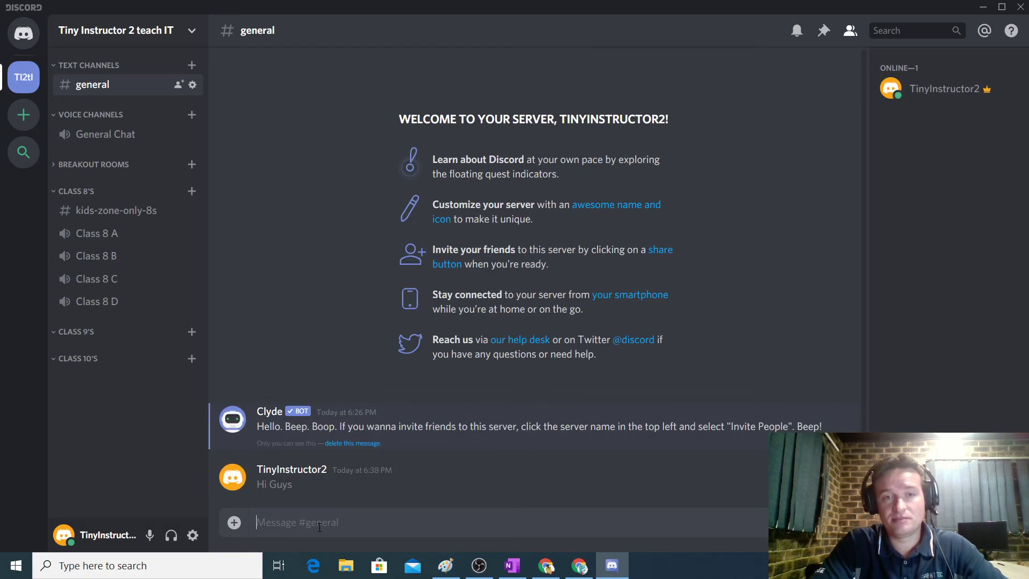
pyautogui.write('Lets learn so')
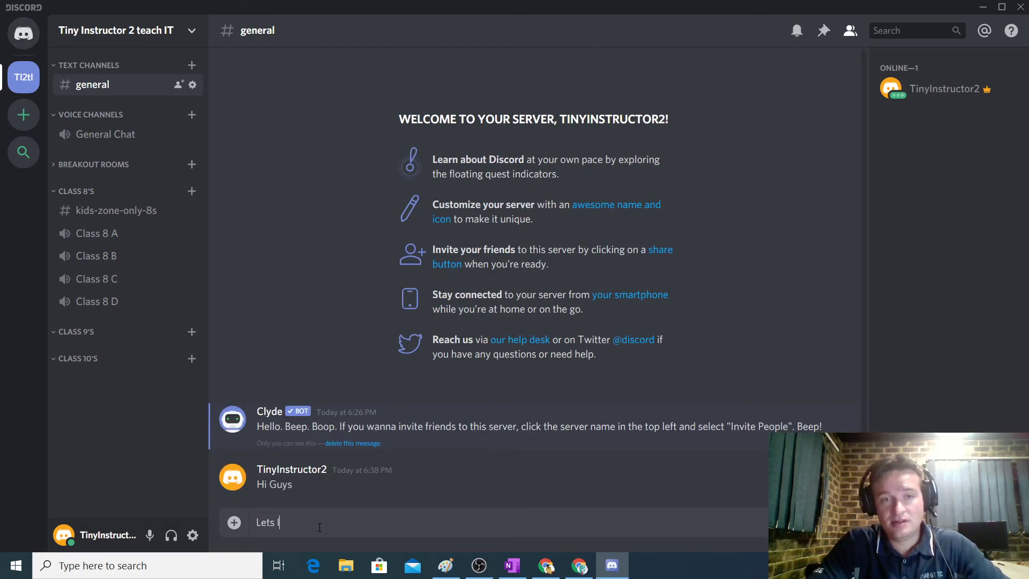
pyautogui.write('mething today')
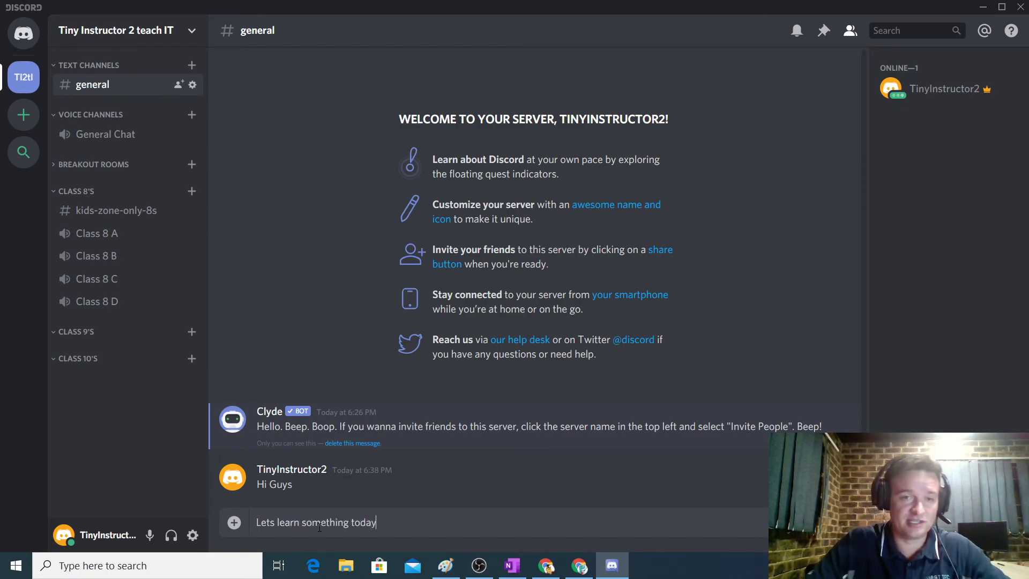
pyautogui.press('Return')
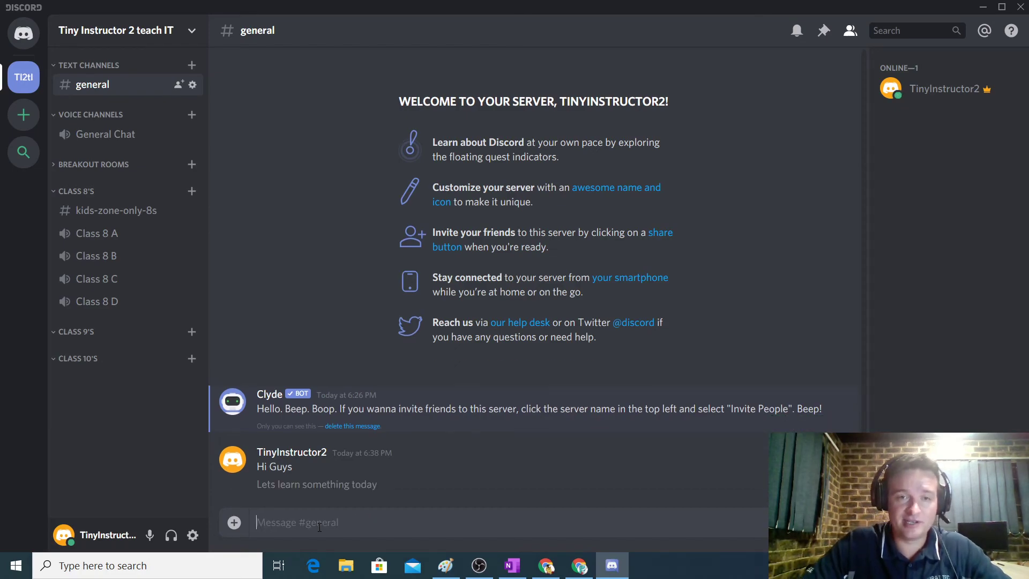
# Post 'Hi guys. Welcome back from the break' in kids-zone-only-8s, then return to #general.
pyautogui.click(114, 213)
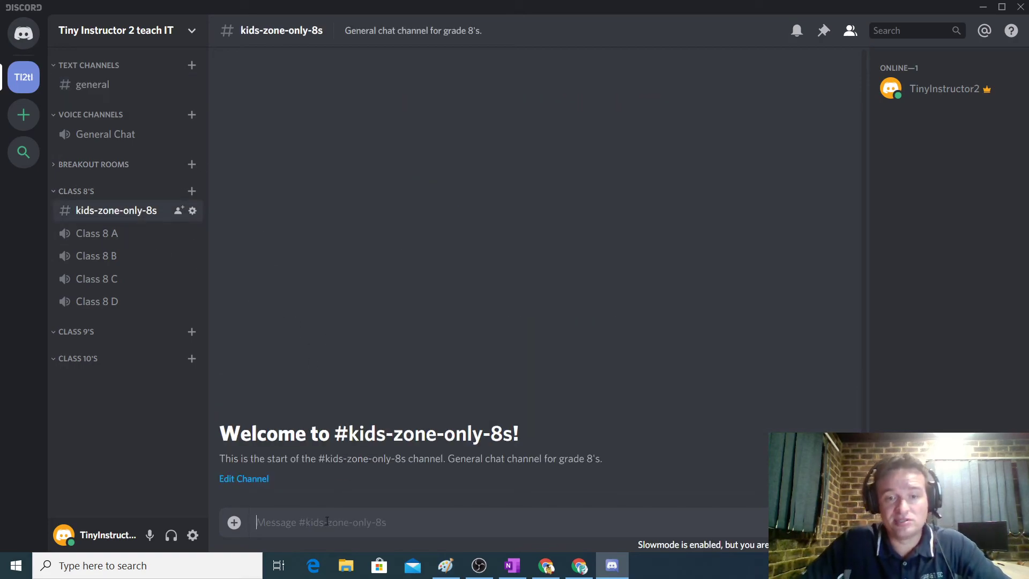
pyautogui.write('Hi guys.  Welcome back gr')
pyautogui.press('BackSpace')
pyautogui.press('BackSpace')
pyautogui.write('from the')
pyautogui.press('BackSpace')
pyautogui.press('BackSpace')
pyautogui.write('th')
pyautogui.press('BackSpace')
pyautogui.press('BackSpace')
pyautogui.write('he break')
pyautogui.press('Return')
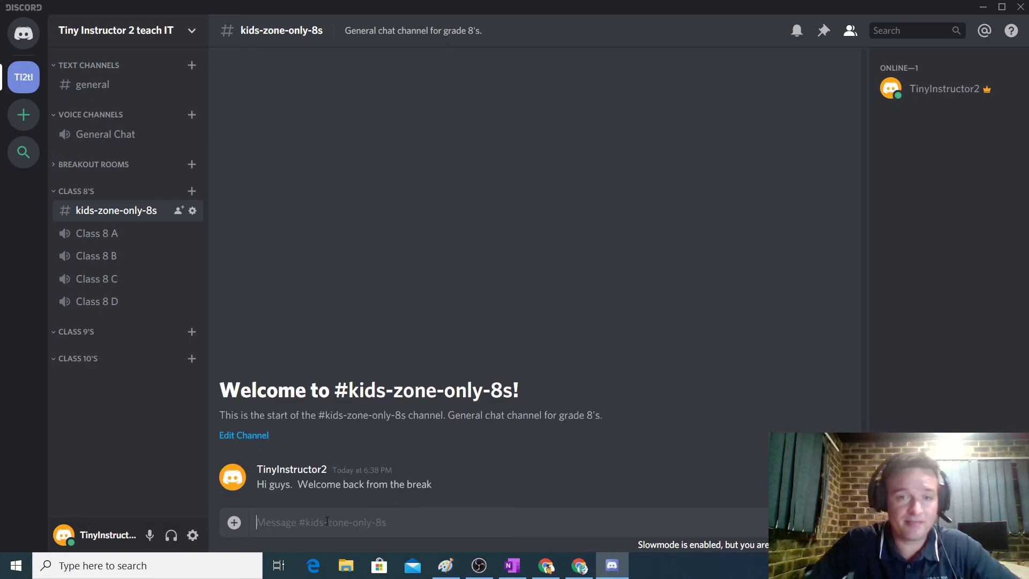
pyautogui.click(89, 91)
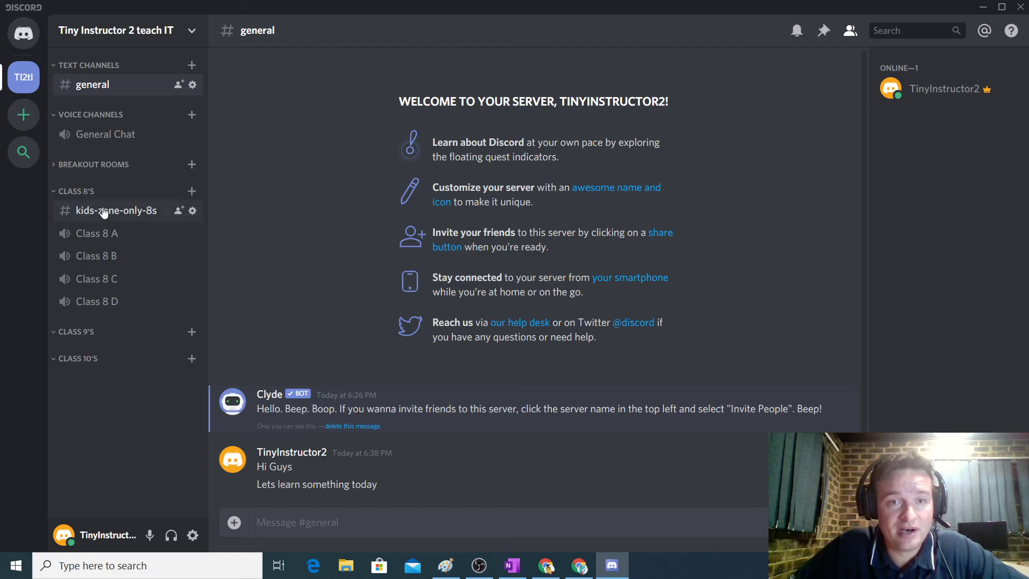
# Glance at kids-zone-only-8s, return to general, and reconnect to the Class 8 A voice channel.
pyautogui.click(104, 213)
pyautogui.click(79, 89)
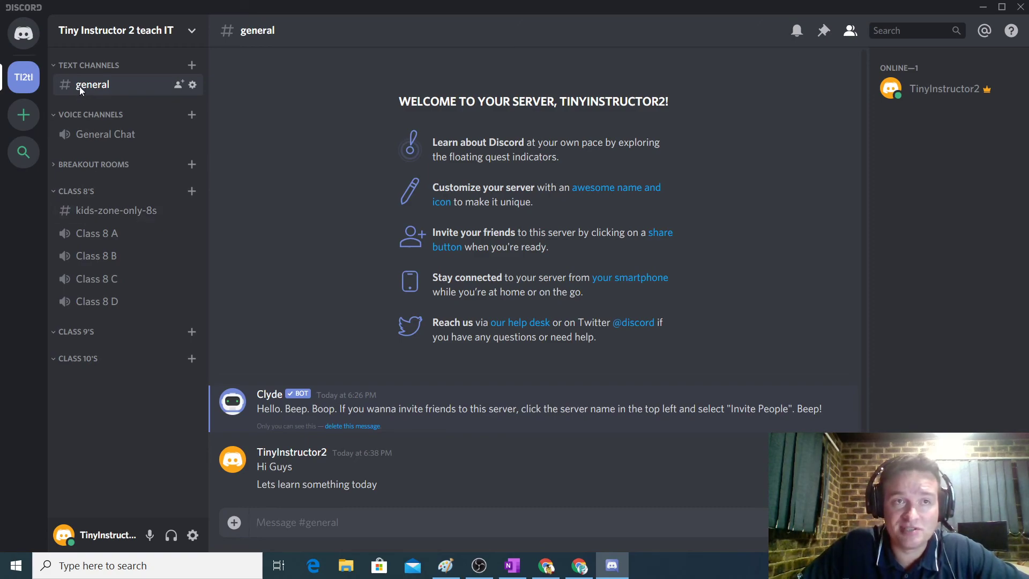
pyautogui.click(99, 234)
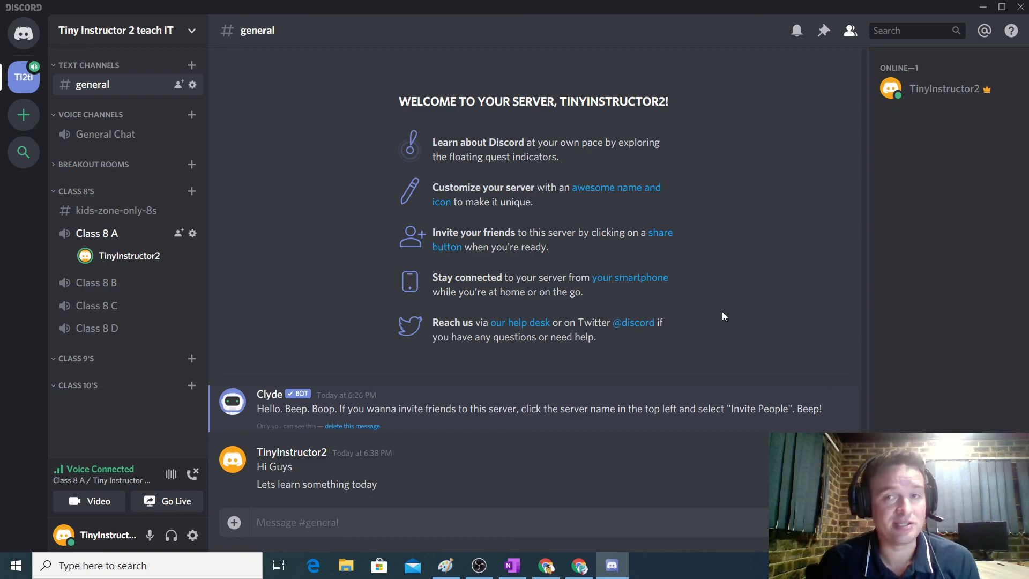
pyautogui.rightClick(930, 91)
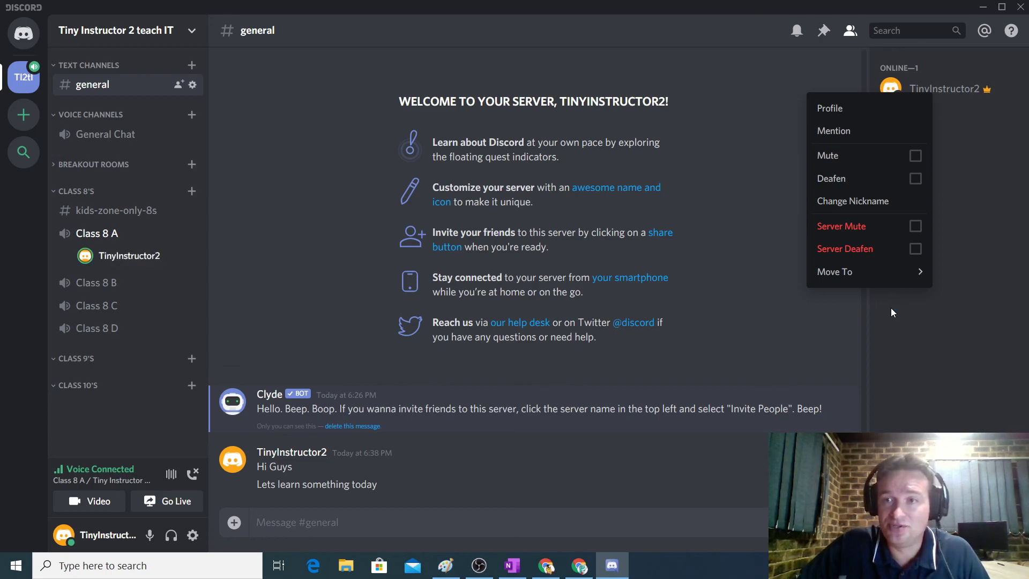
pyautogui.click(921, 317)
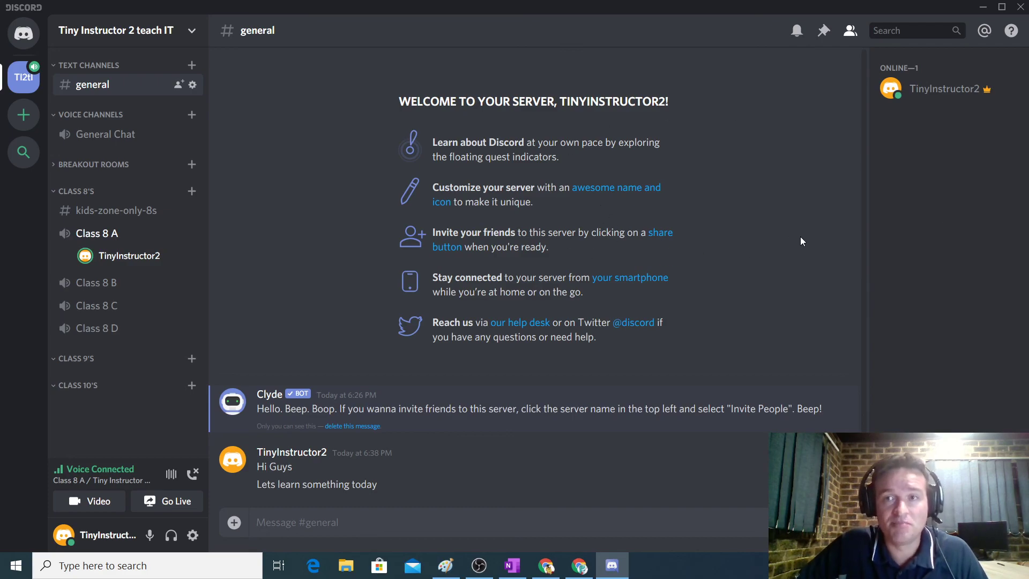